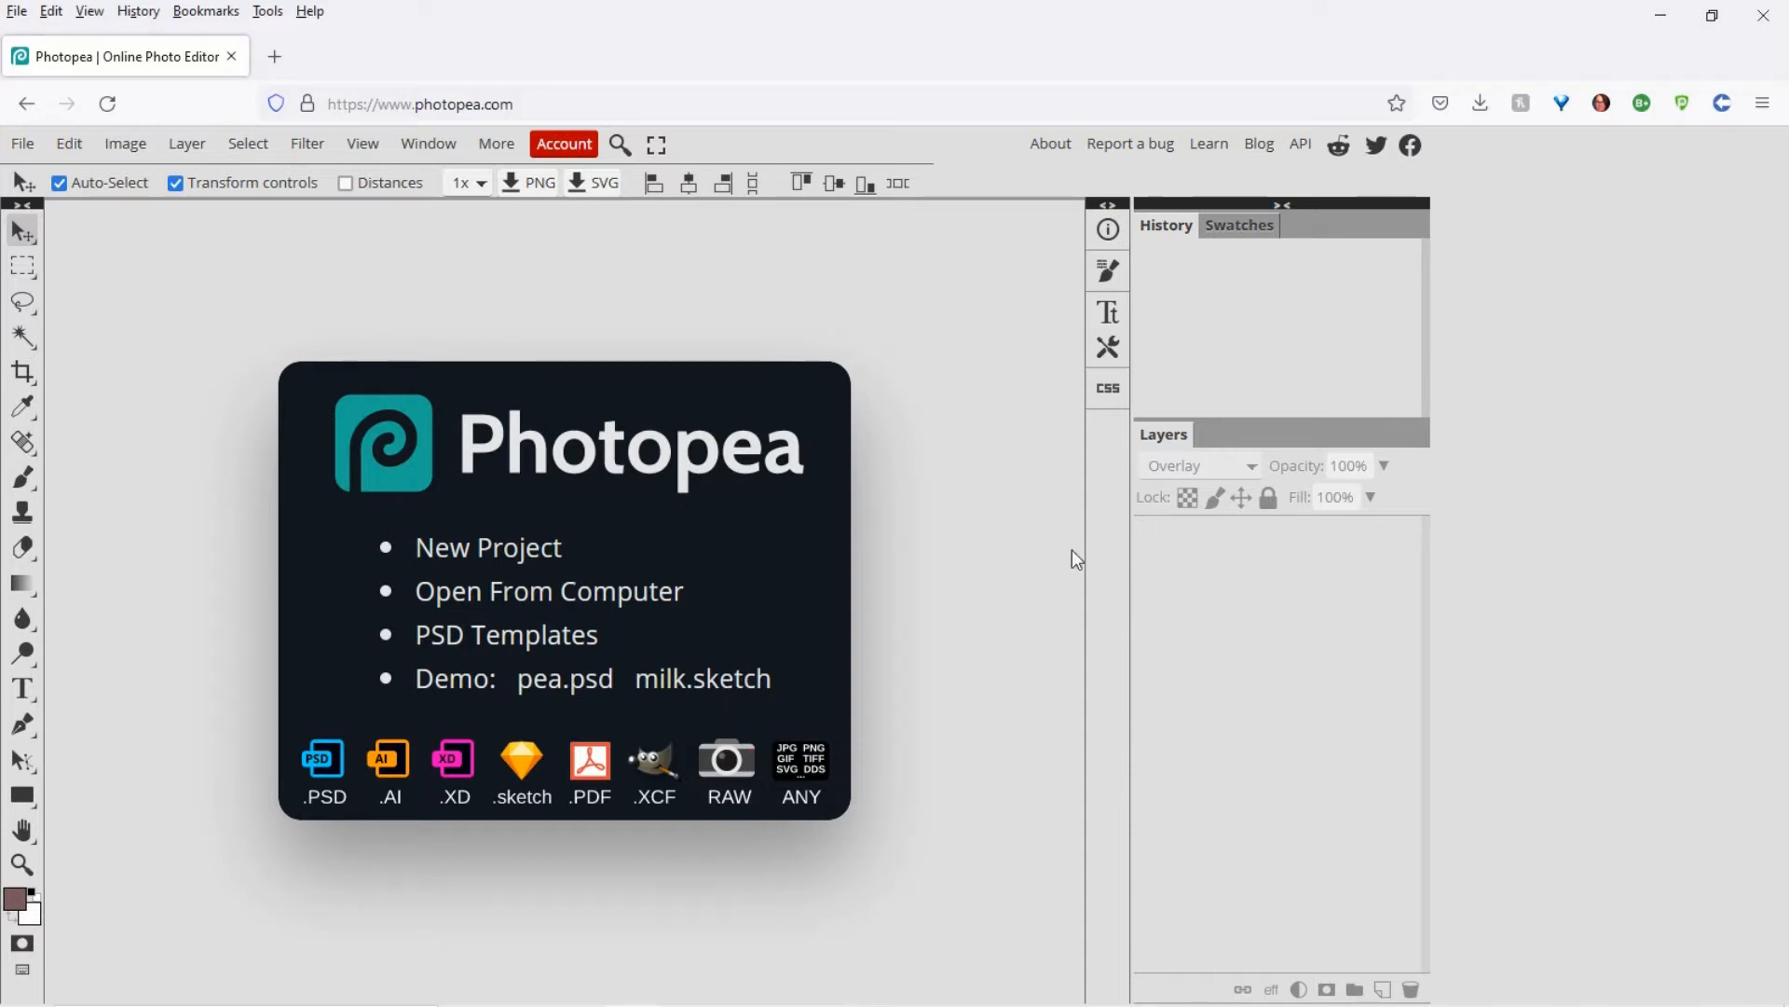
Open PLRPlanners Washi Tape Maker.psd from the computer and select its PATTERN HERE layer.
{"action": "left_click", "coordinate": [498, 600]}
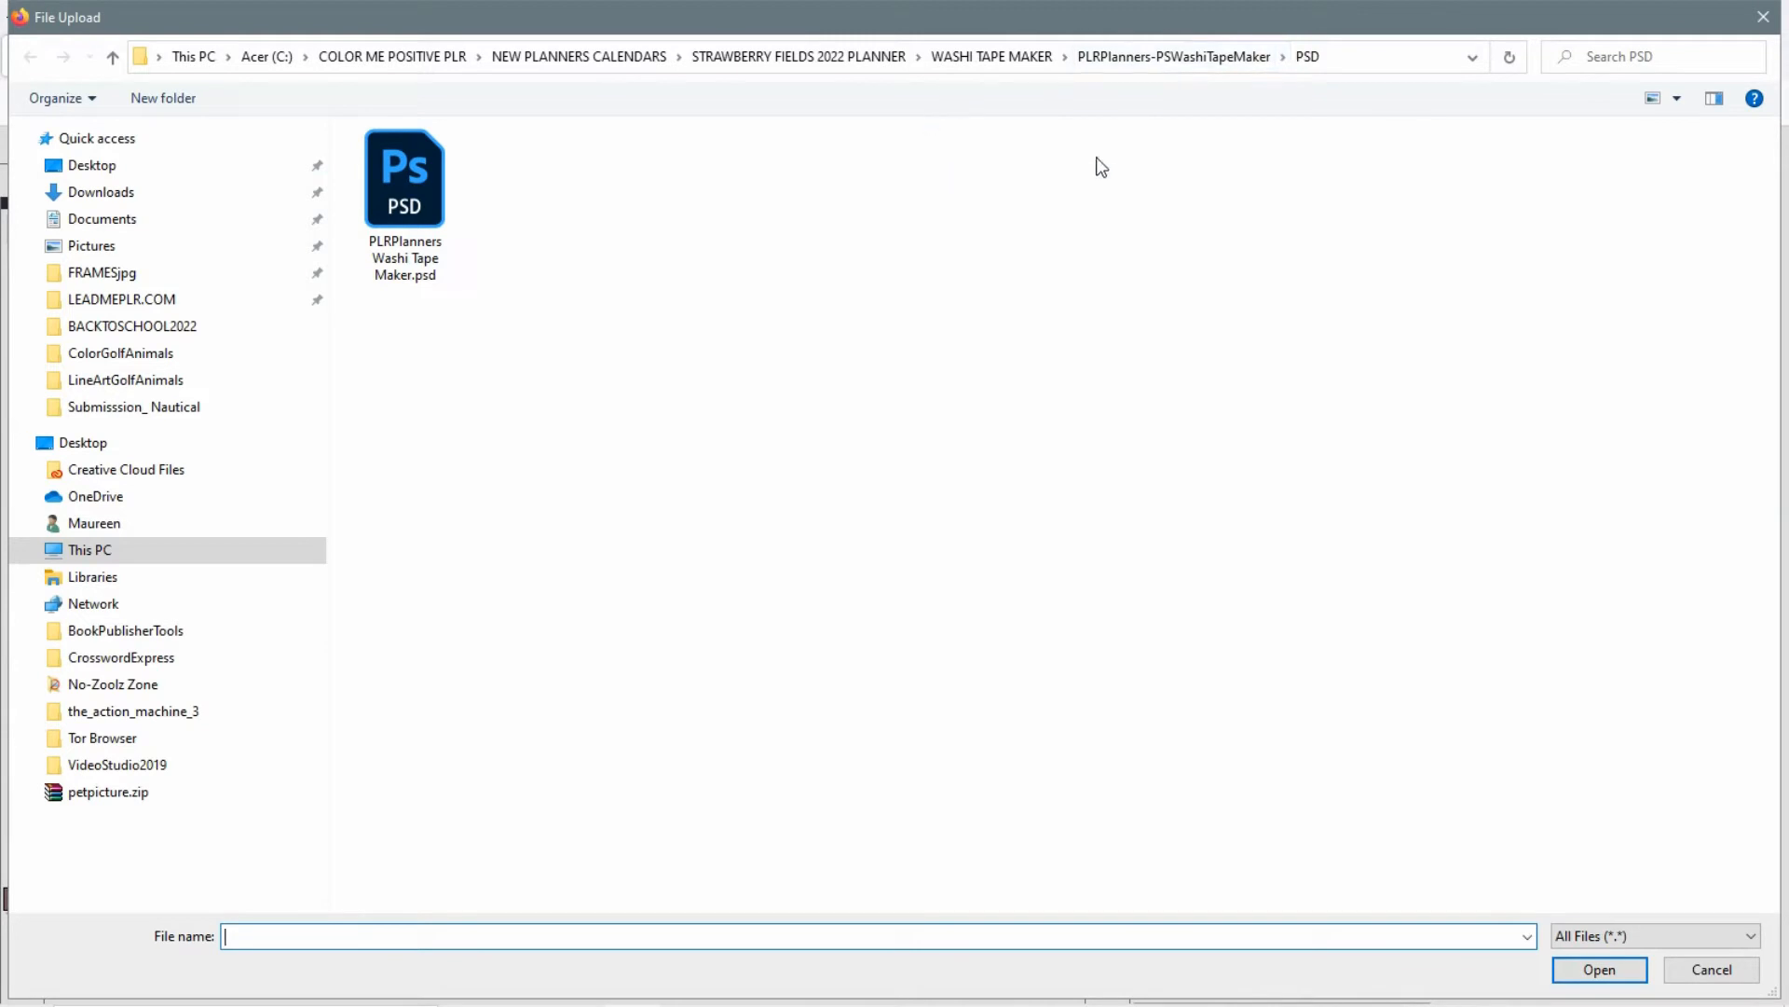
{"action": "double_click", "coordinate": [395, 202]}
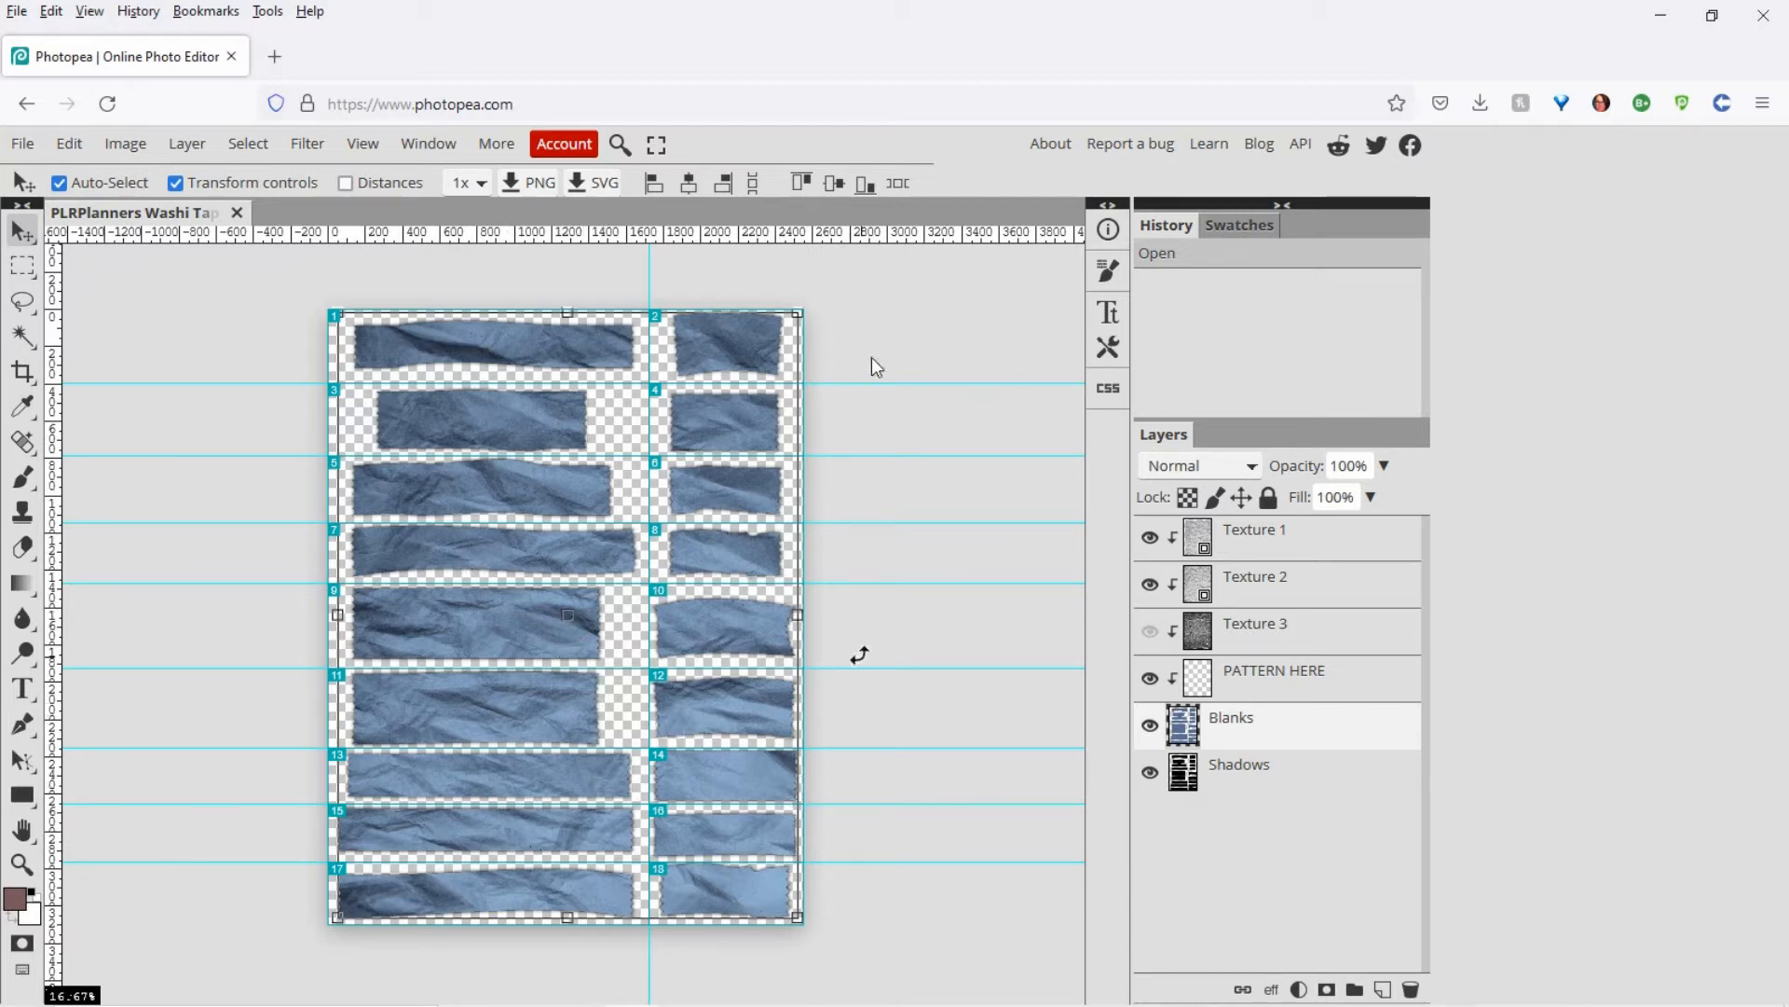
{"action": "left_click", "coordinate": [1342, 669]}
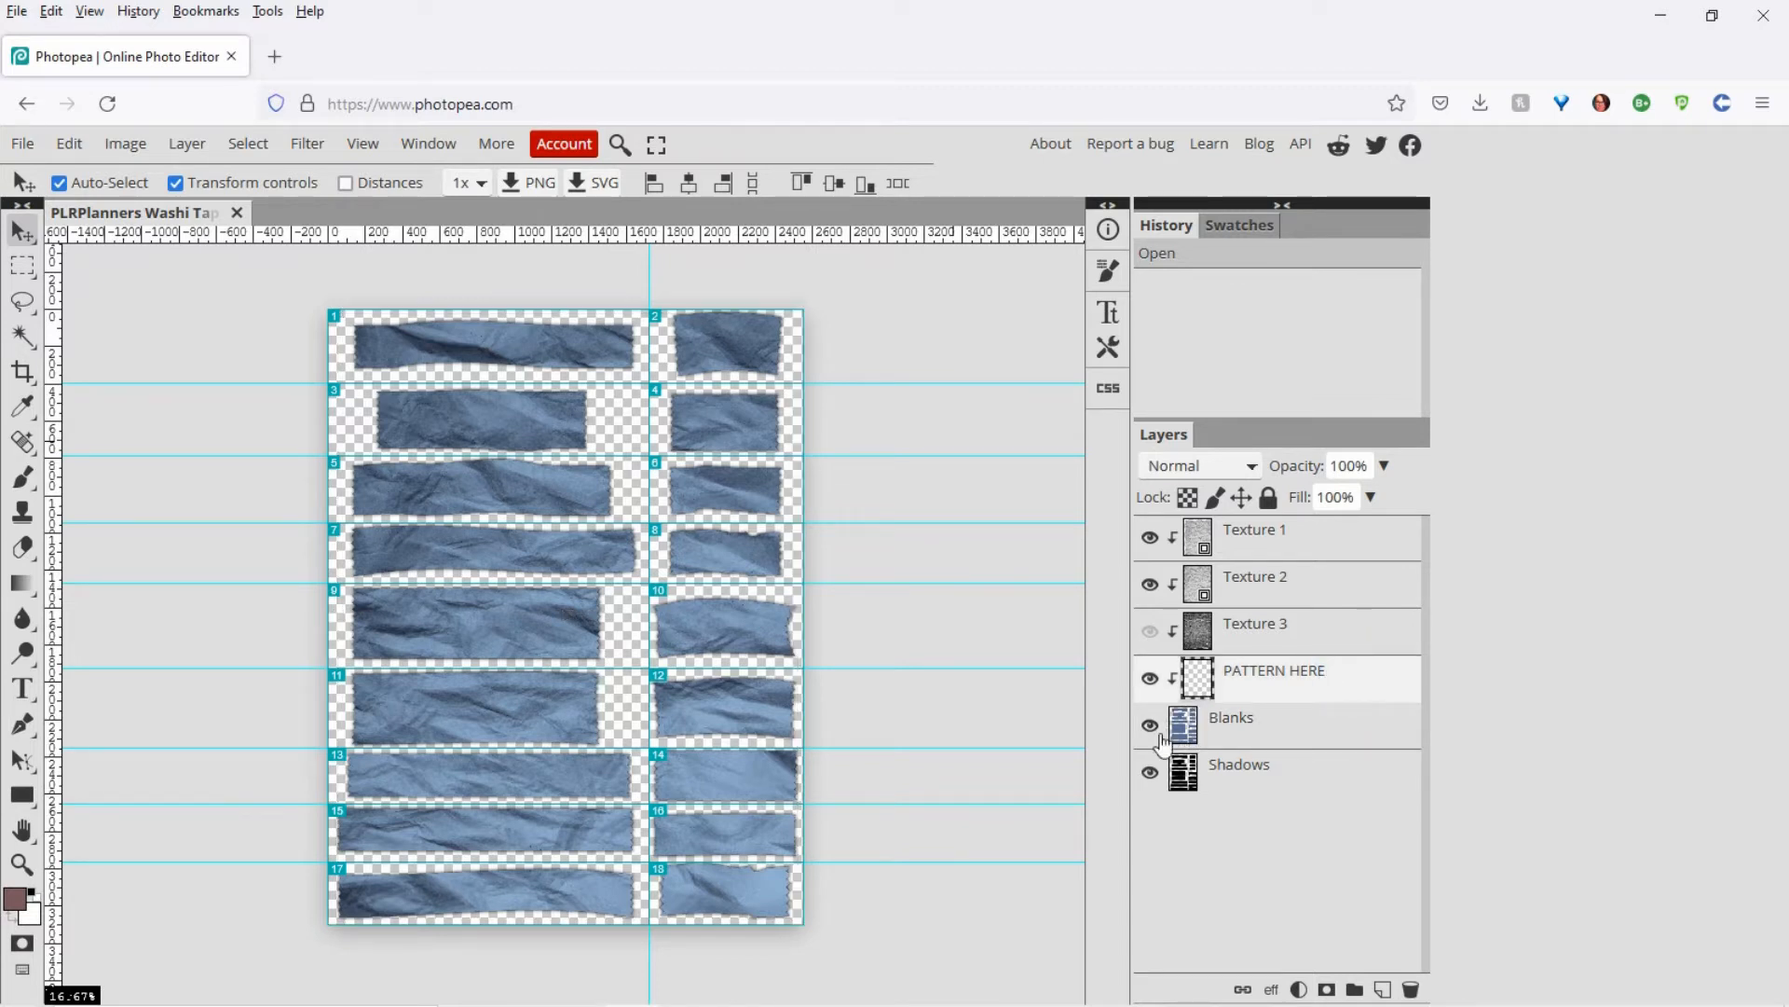
Switch to File Explorer and open the STRAWBERRYFIELDSIMAGES folder inside STRAWBERRY FIELDS 2022 PLANNER.
{"action": "mouse_move", "coordinate": [563, 998]}
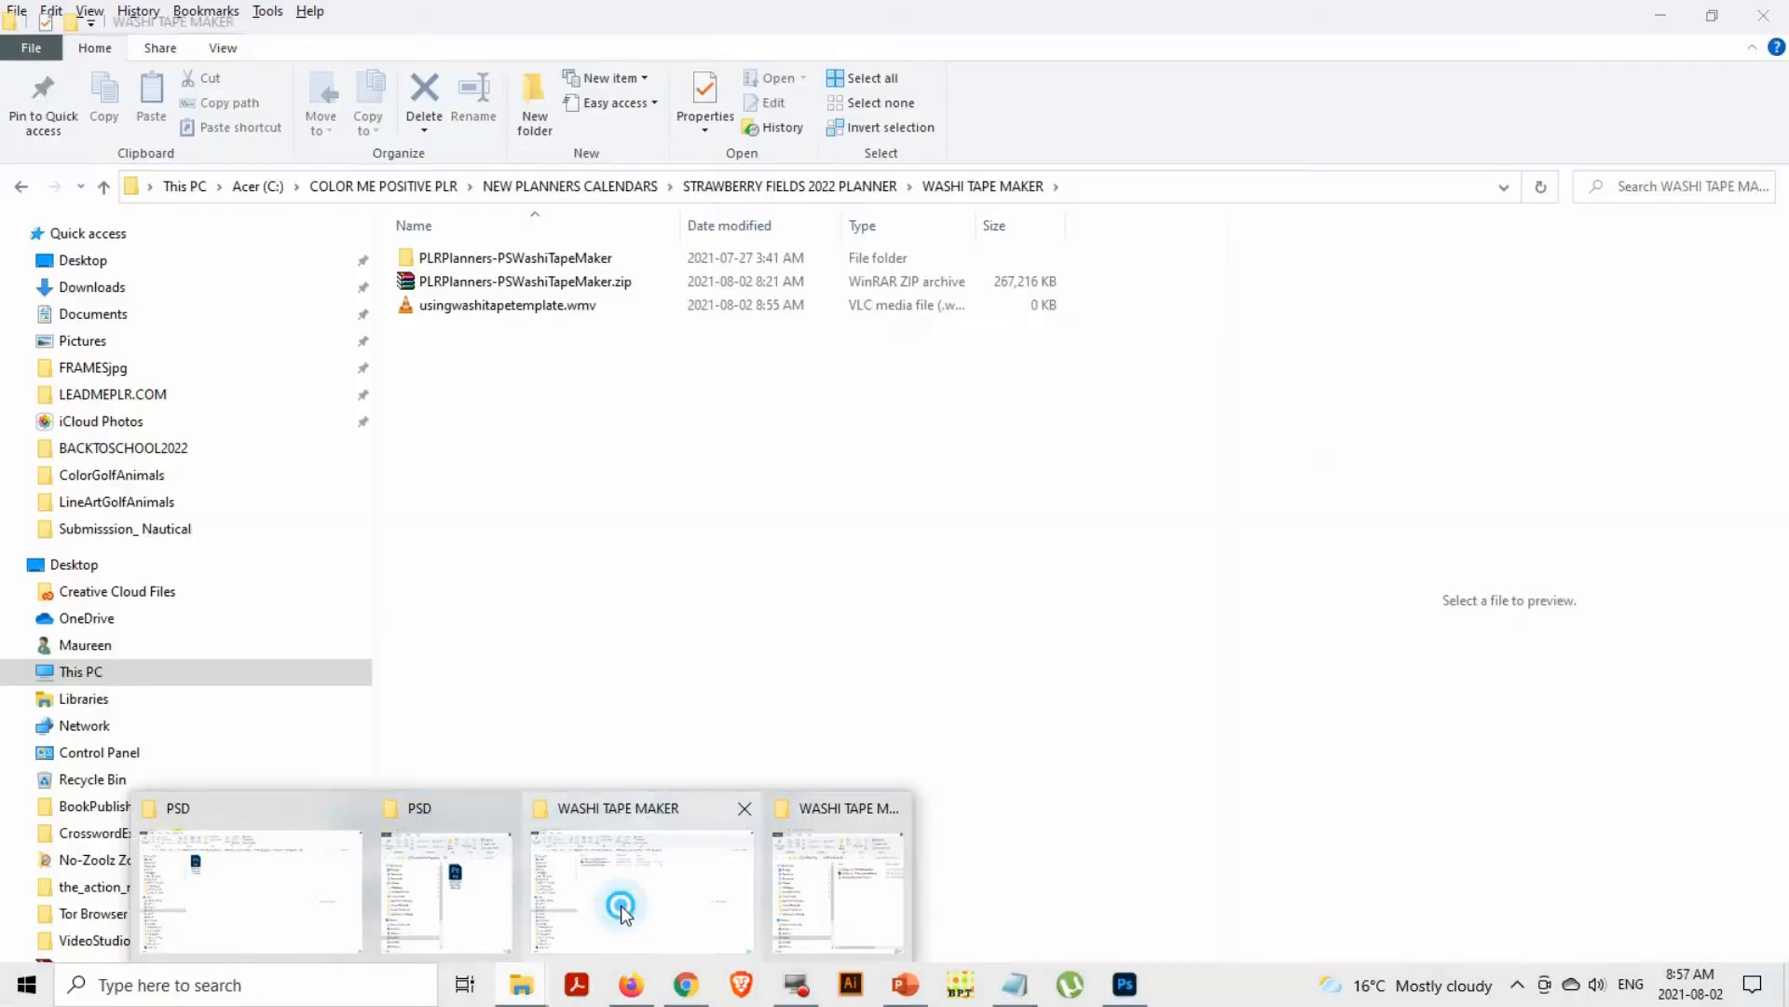
{"action": "left_click", "coordinate": [621, 904]}
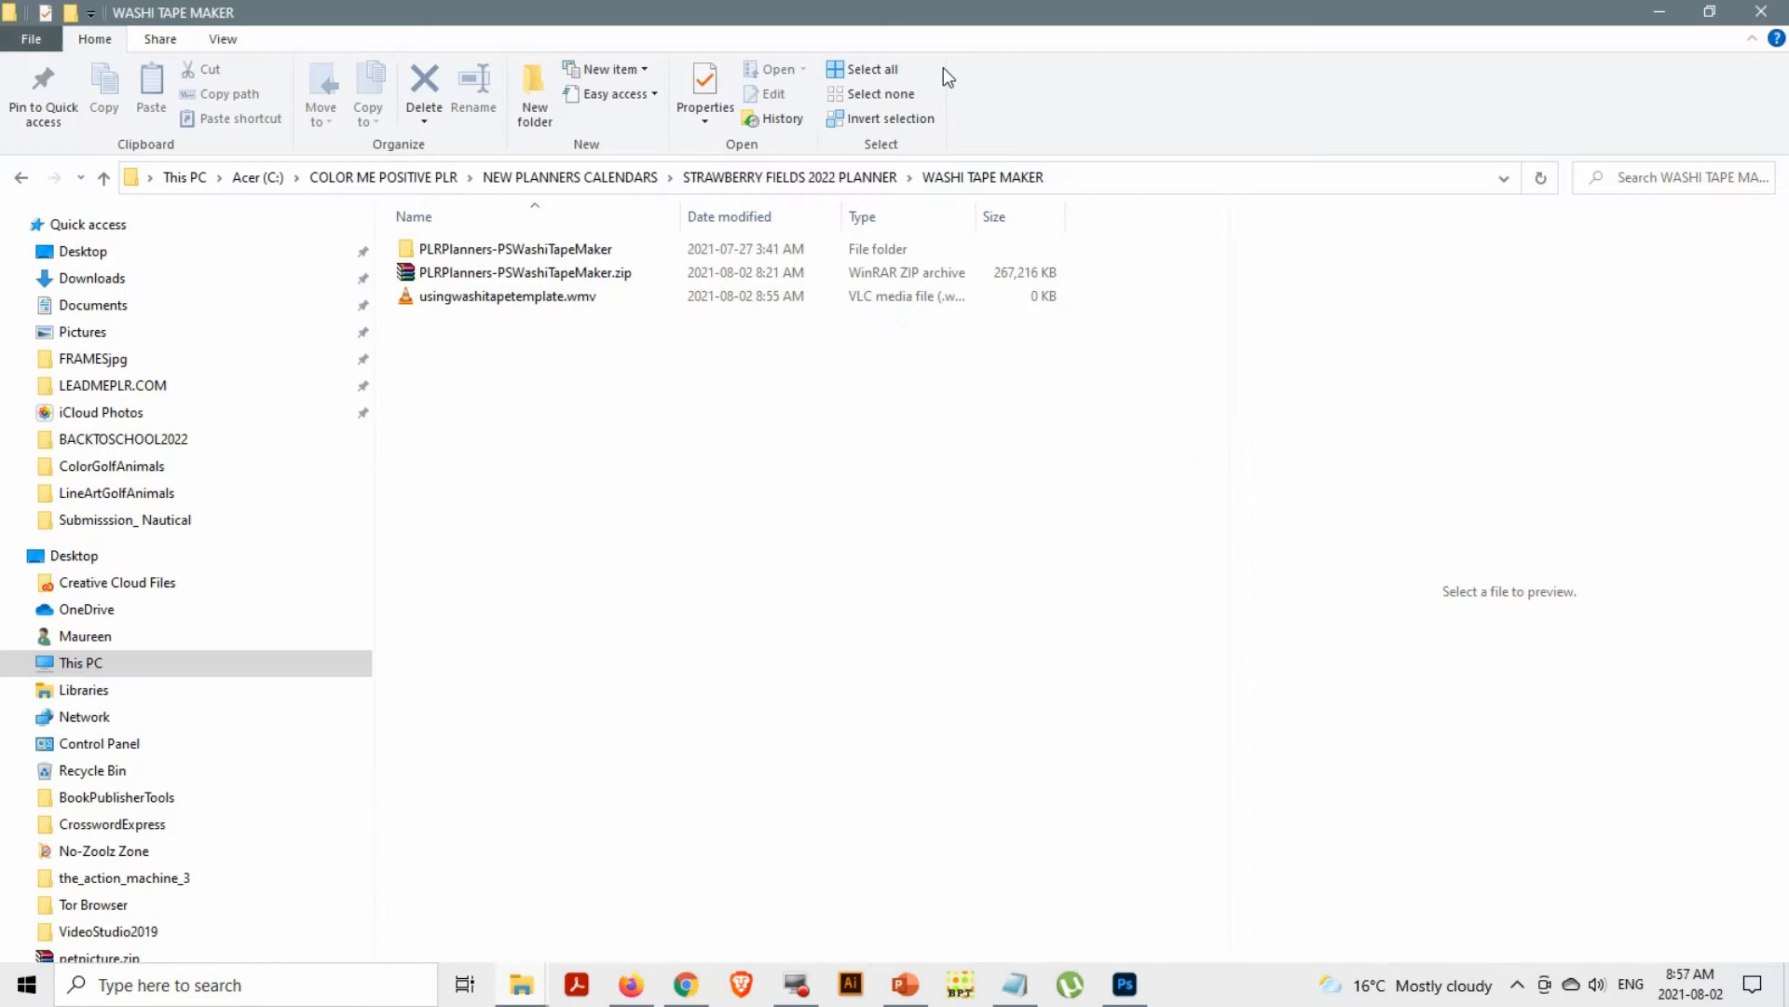
{"action": "left_click", "coordinate": [816, 179]}
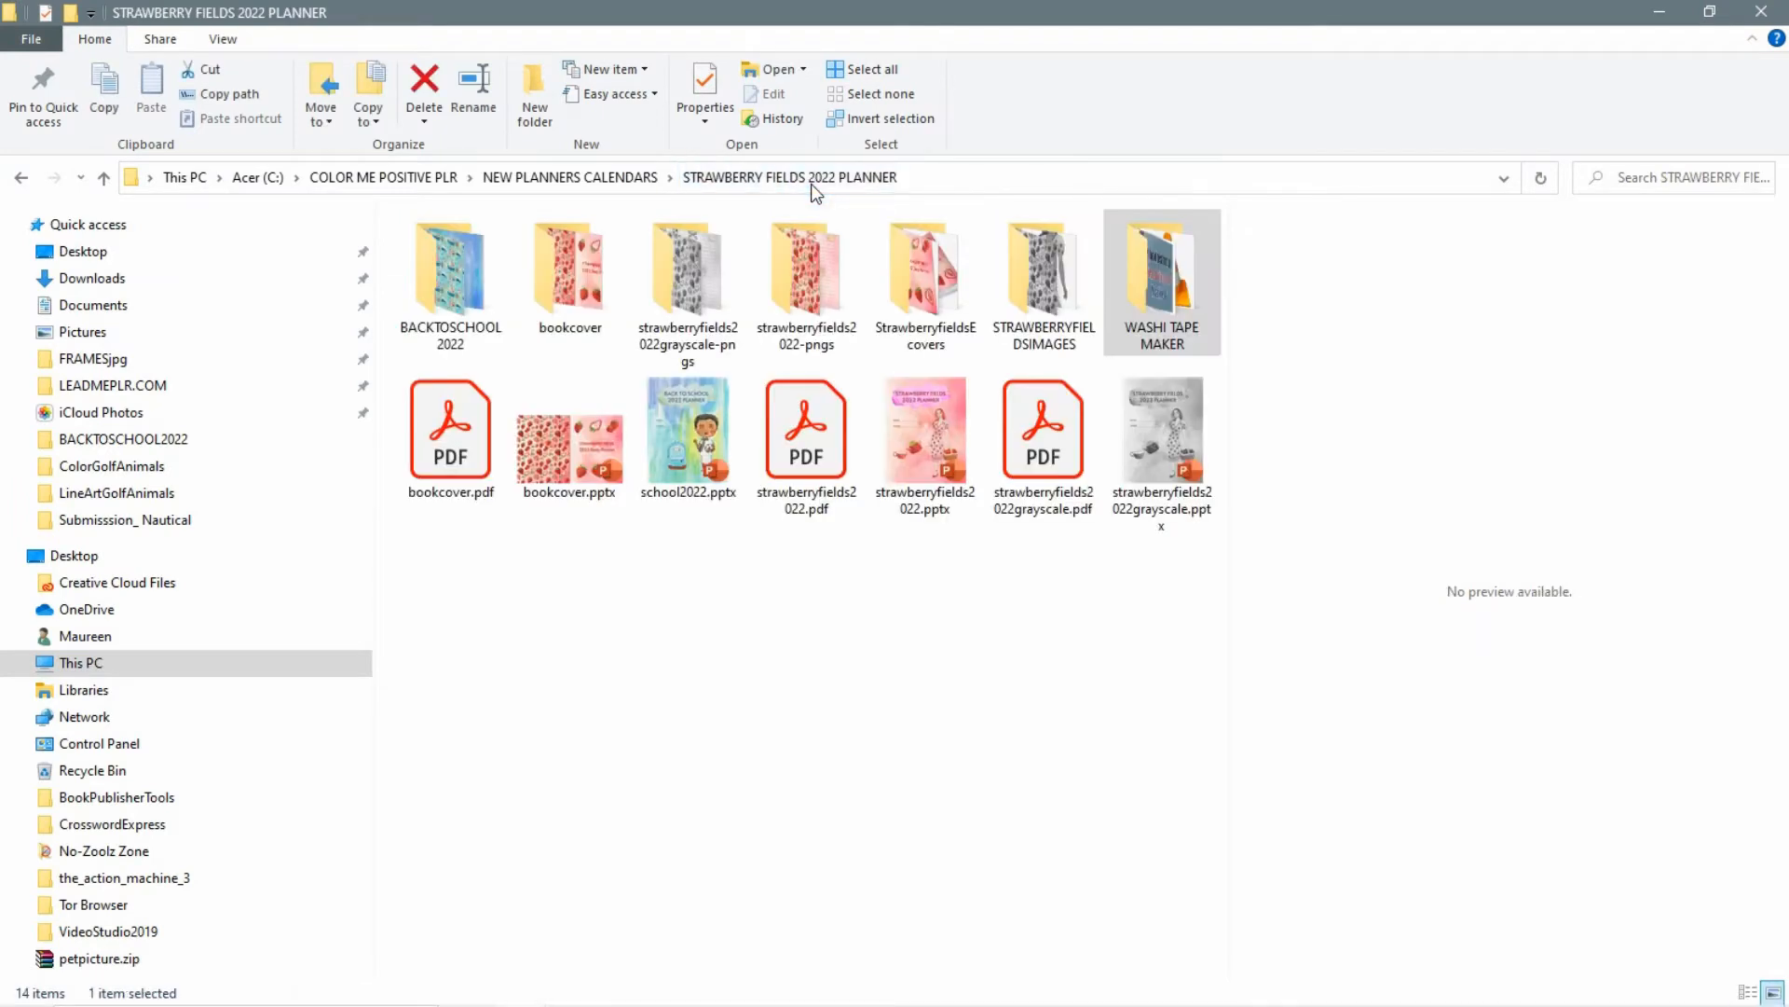
{"action": "double_click", "coordinate": [835, 270]}
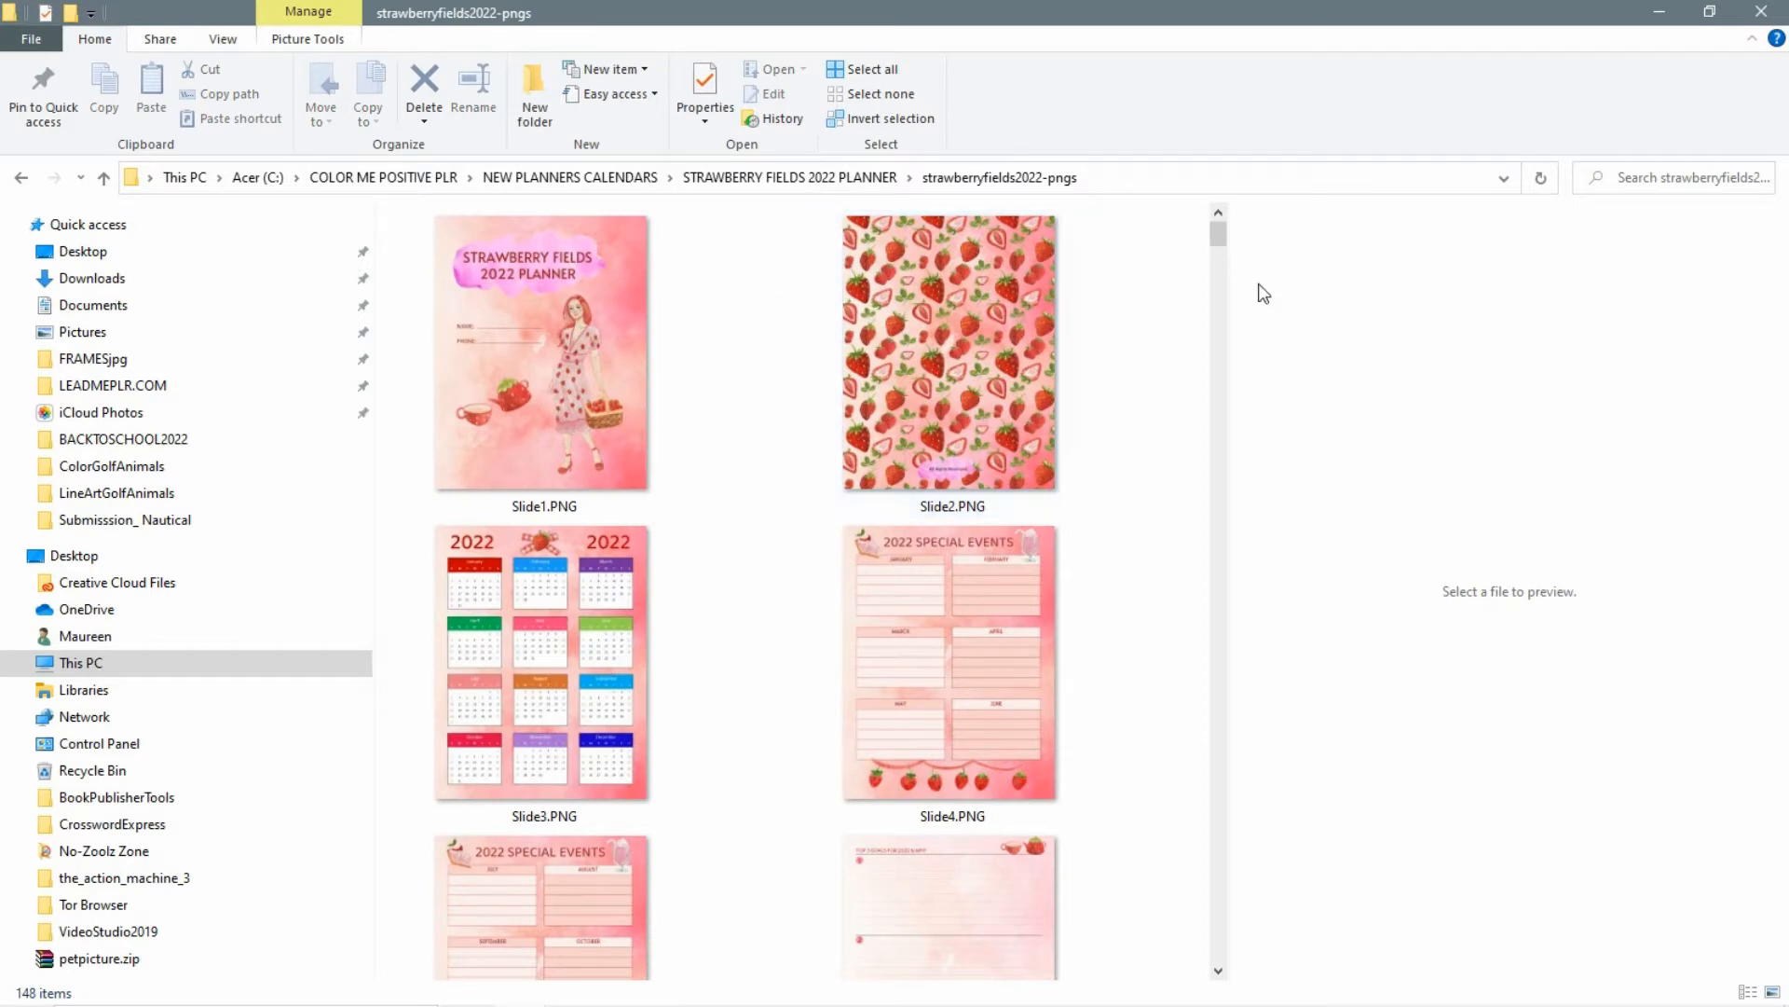
{"action": "left_click", "coordinate": [871, 177]}
{"action": "double_click", "coordinate": [1057, 270]}
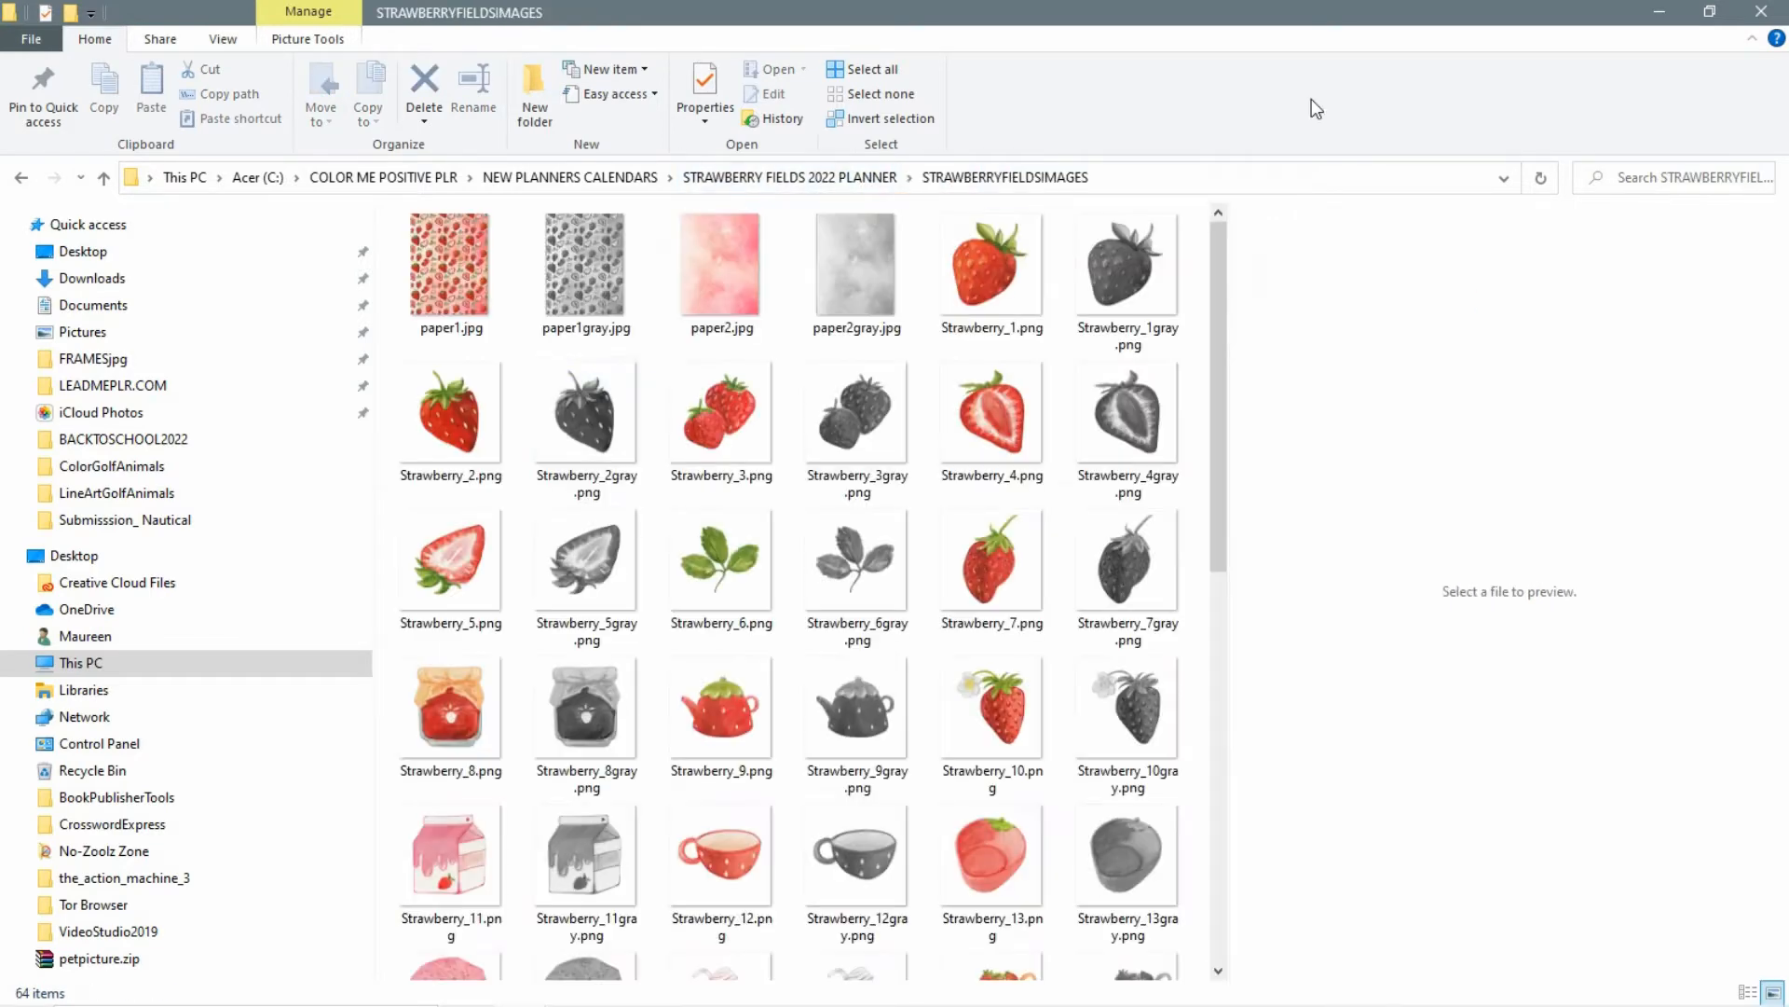
Place paper1.jpg into the washi tape document above the PATTERN HERE layer and make it a clipping mask.
{"action": "left_click", "coordinate": [451, 250]}
{"action": "left_click_drag", "start_coordinate": [450, 248], "coordinate": [1077, 937]}
{"action": "left_click_drag", "start_coordinate": [786, 1000], "coordinate": [686, 703]}
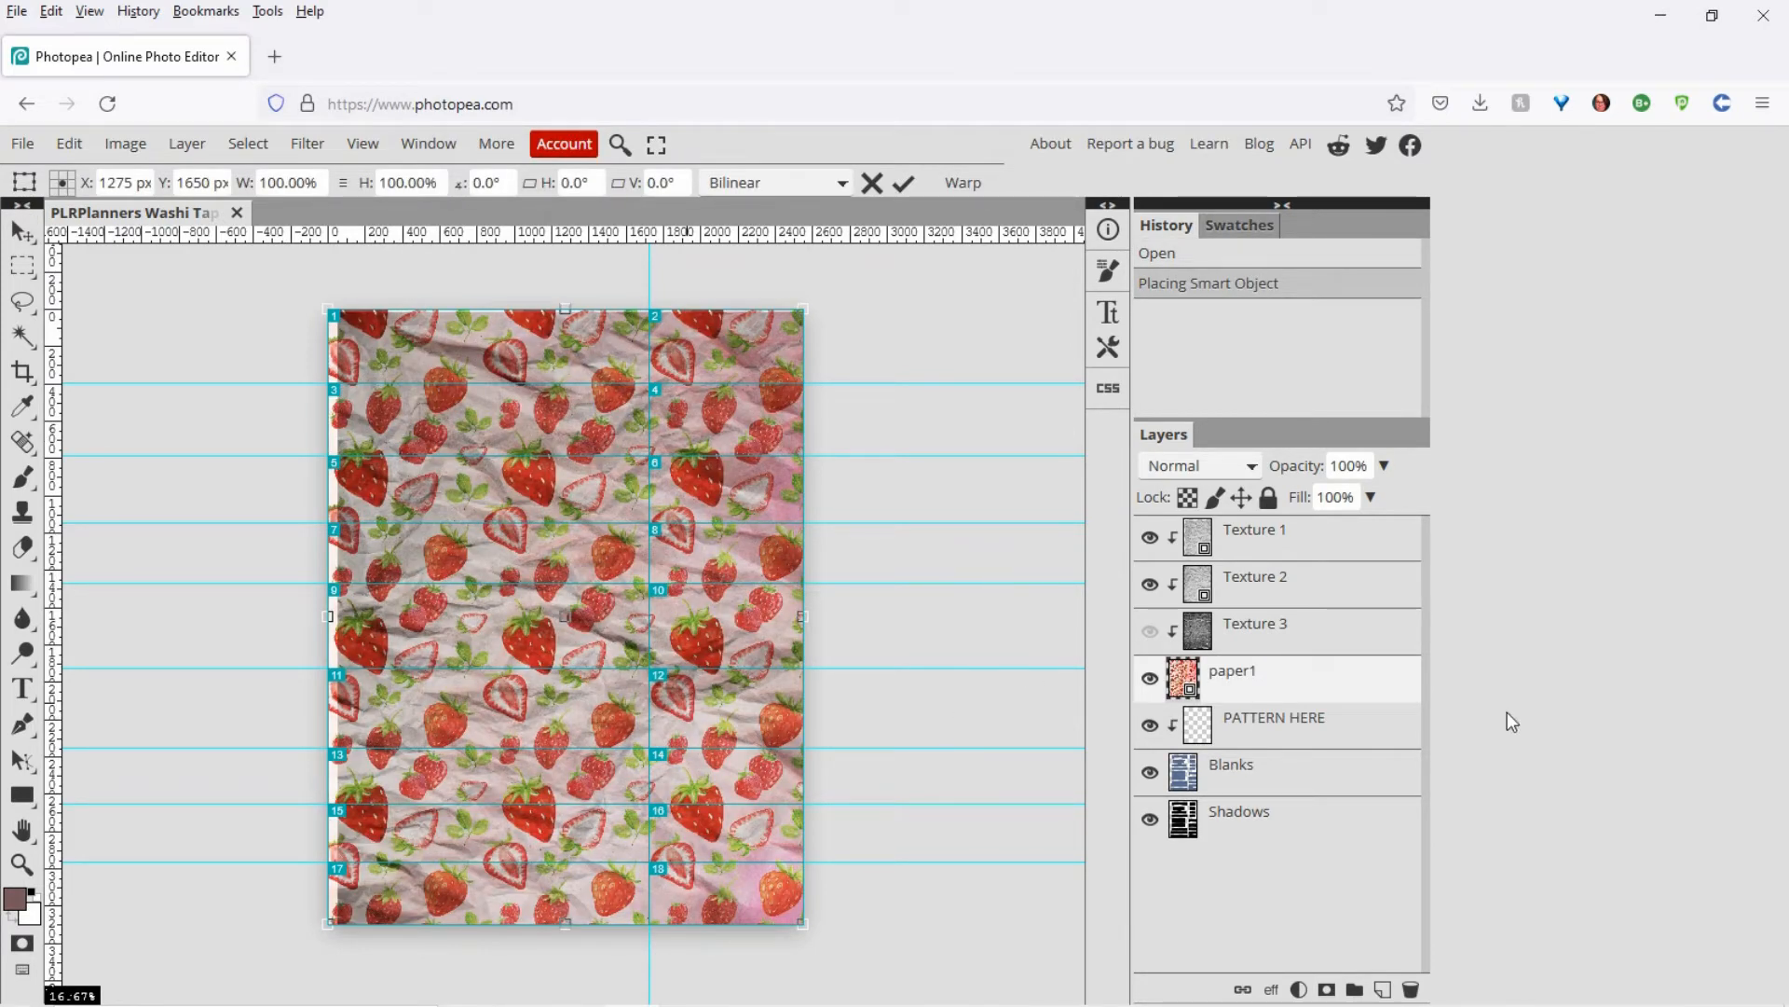
{"action": "right_click", "coordinate": [1346, 681]}
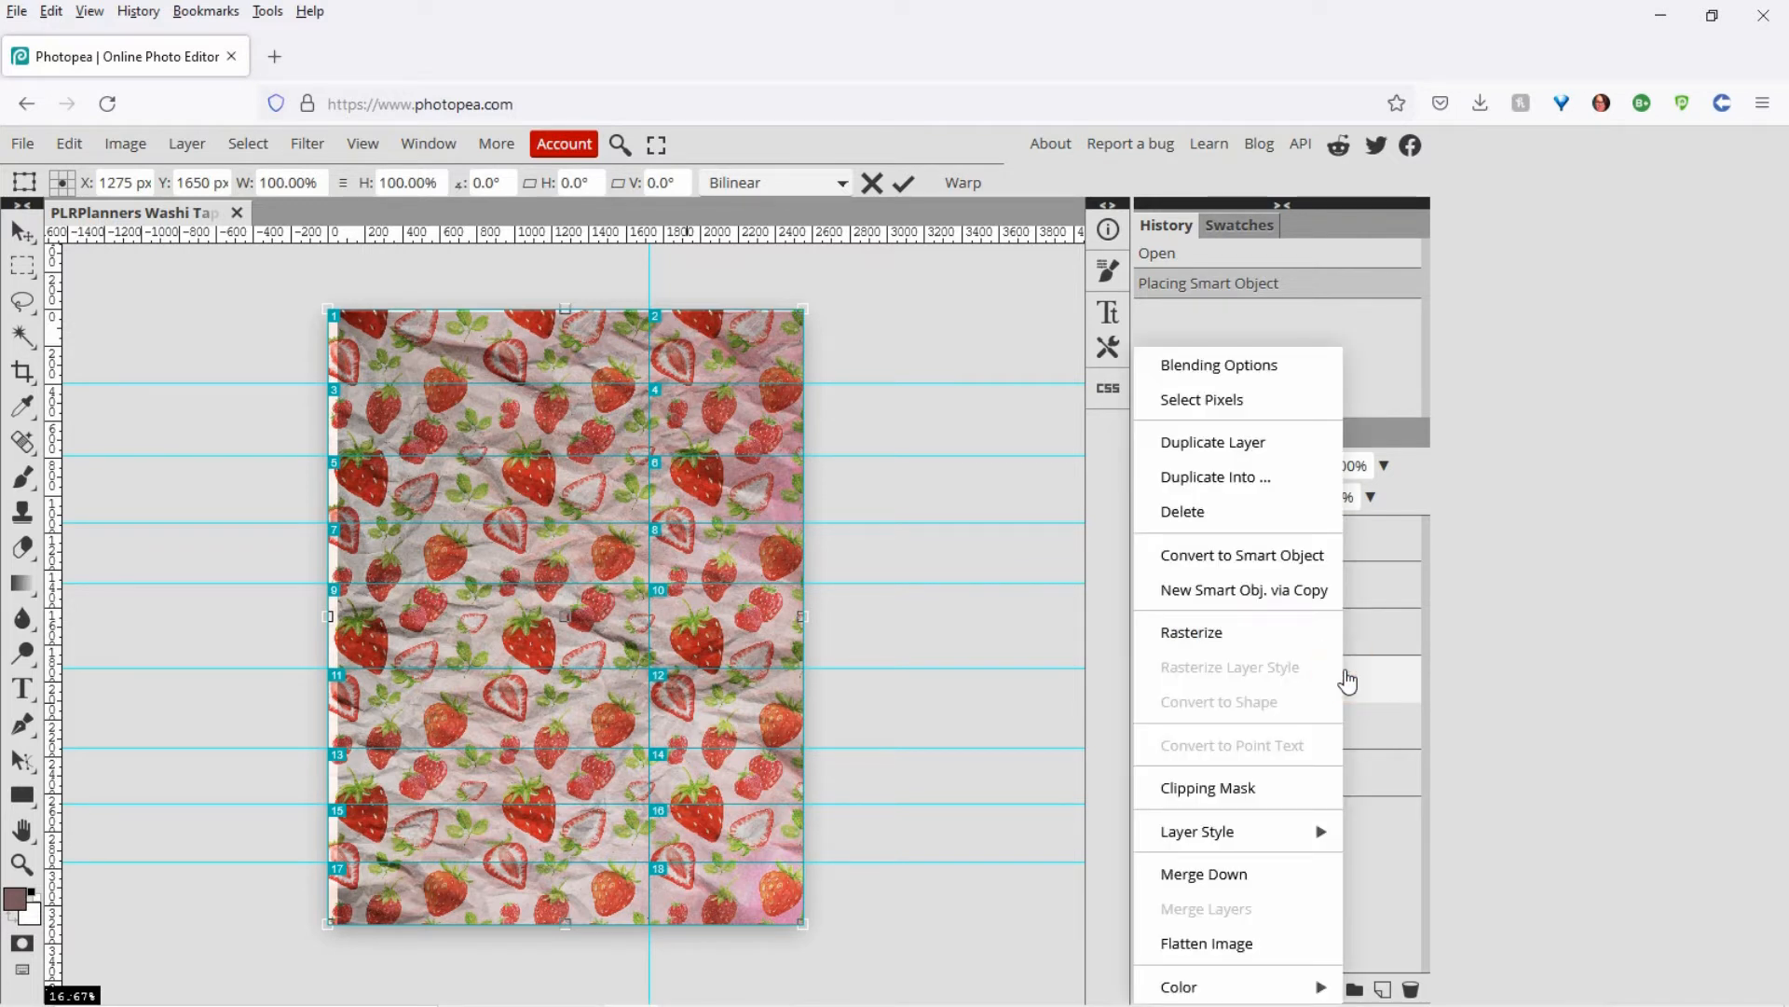
{"action": "left_click", "coordinate": [1209, 790]}
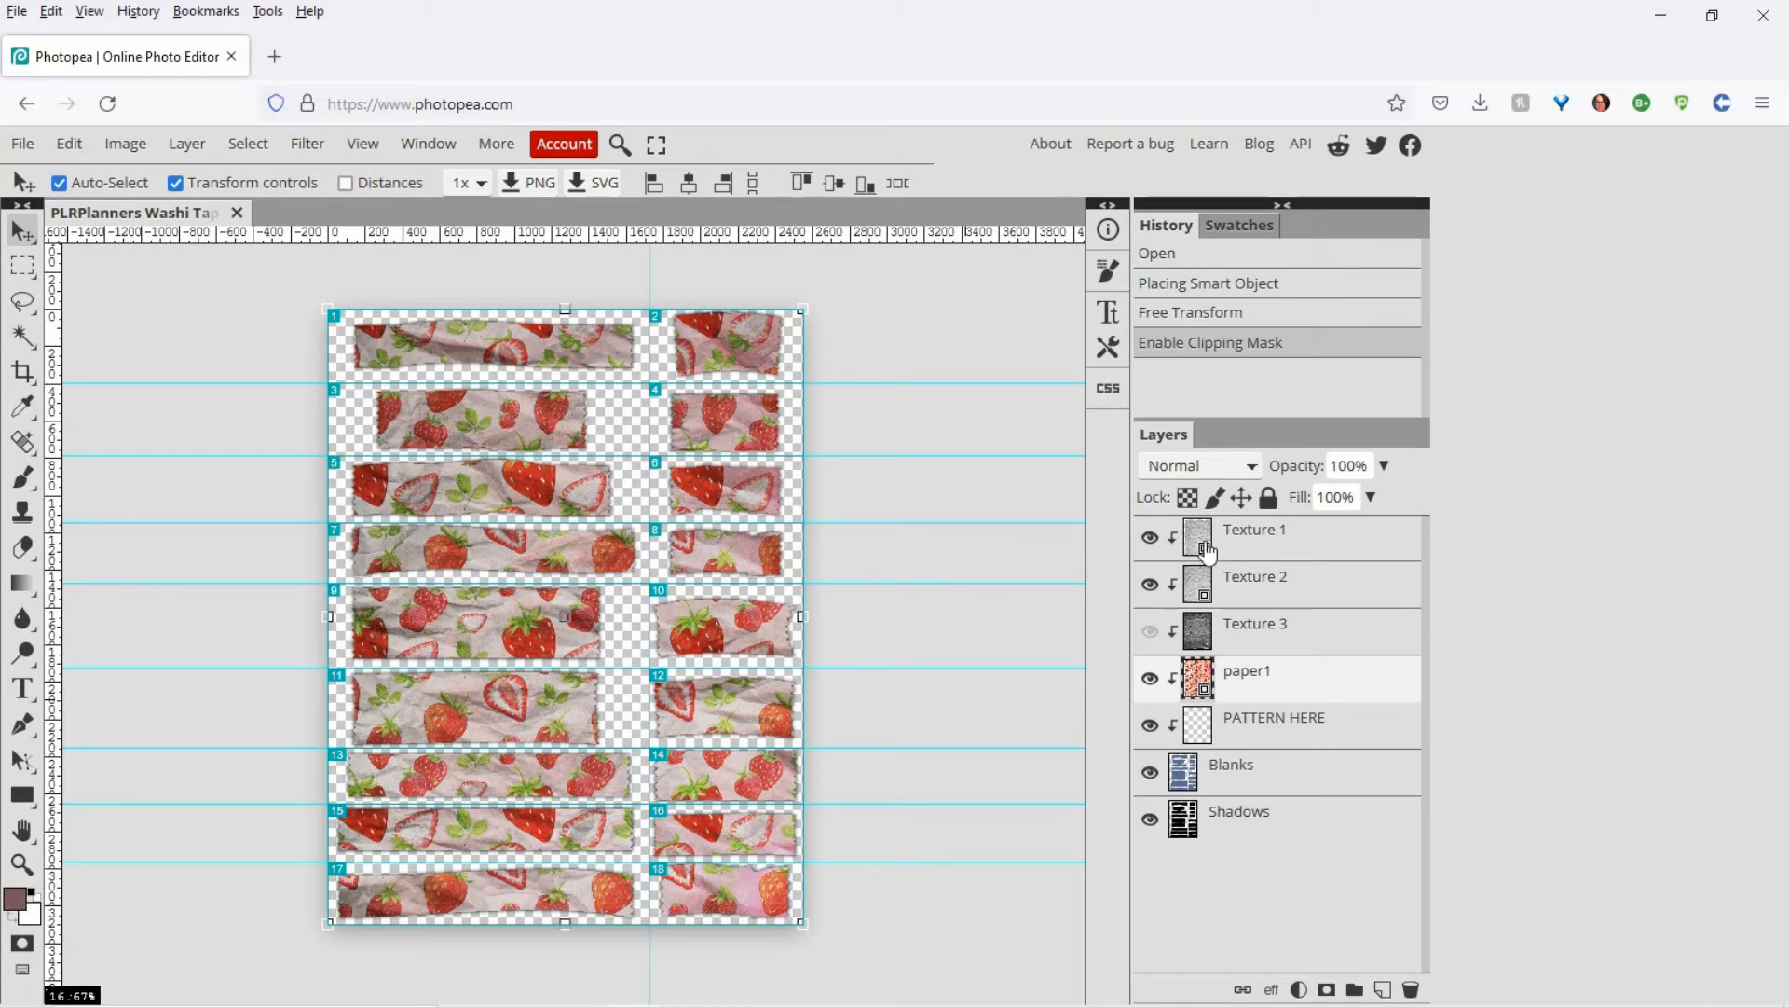
Hide the Texture 1, Texture 2 and Shadows layers.
{"action": "left_click", "coordinate": [1149, 535]}
{"action": "left_click", "coordinate": [1150, 584]}
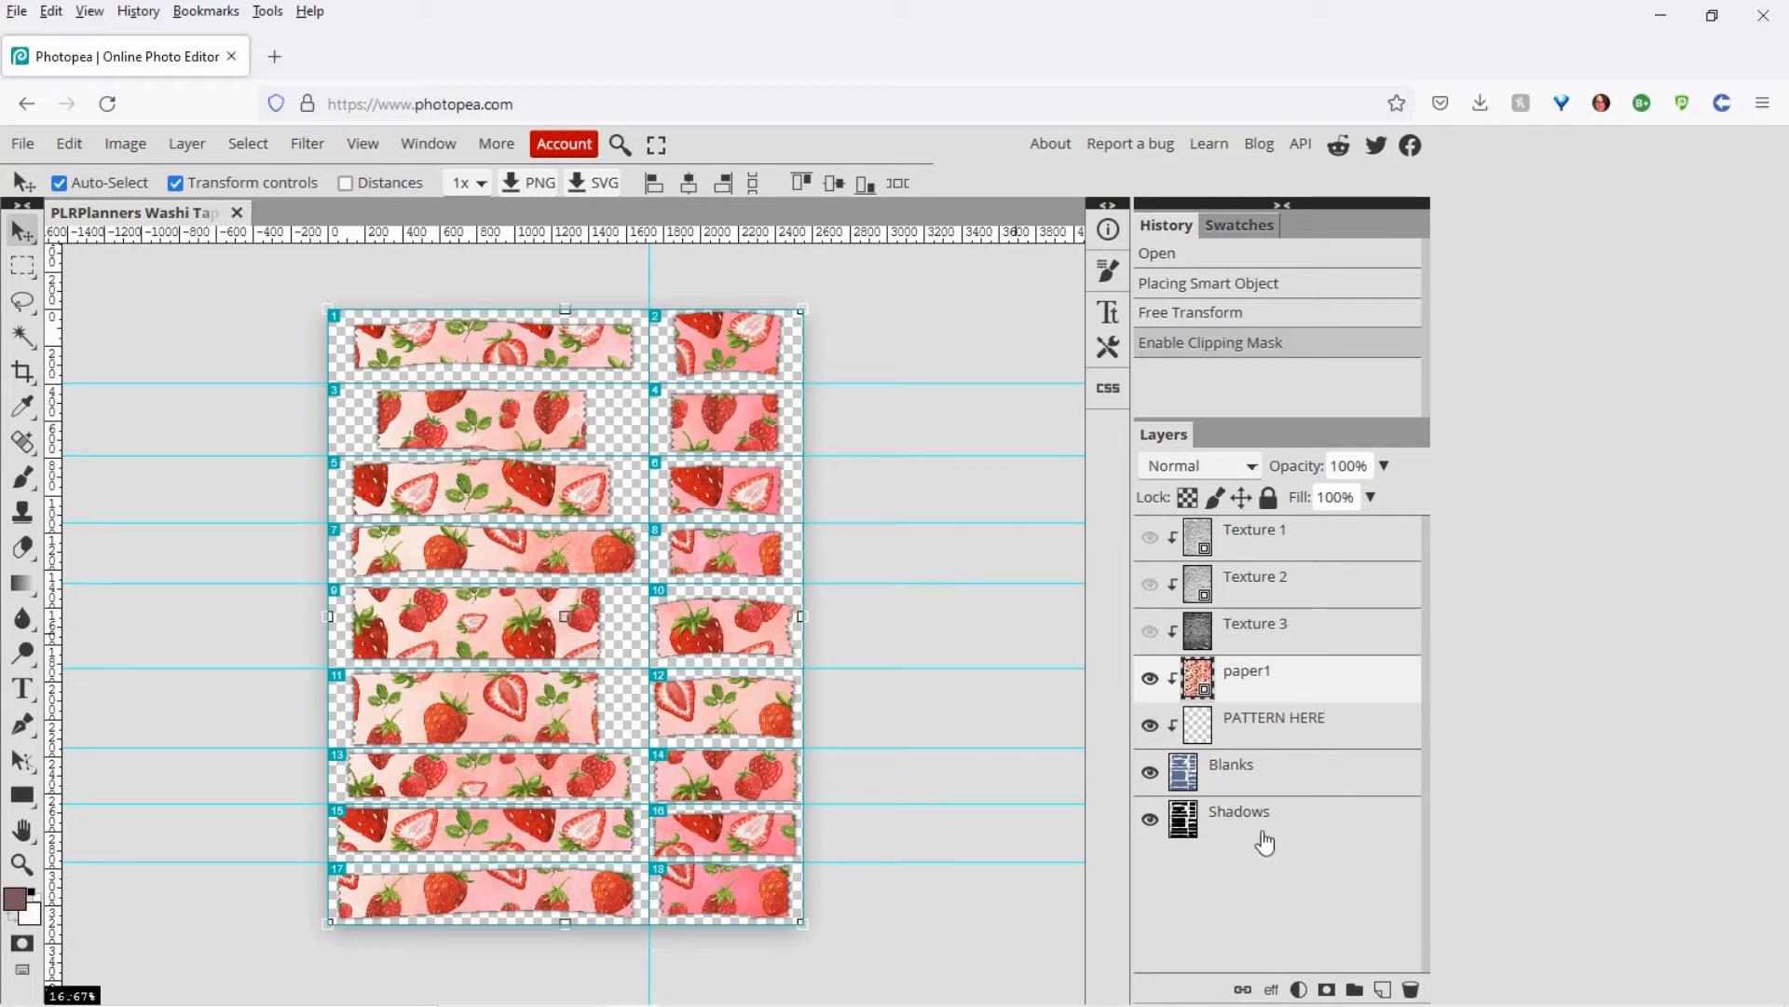
{"action": "left_click", "coordinate": [1149, 821]}
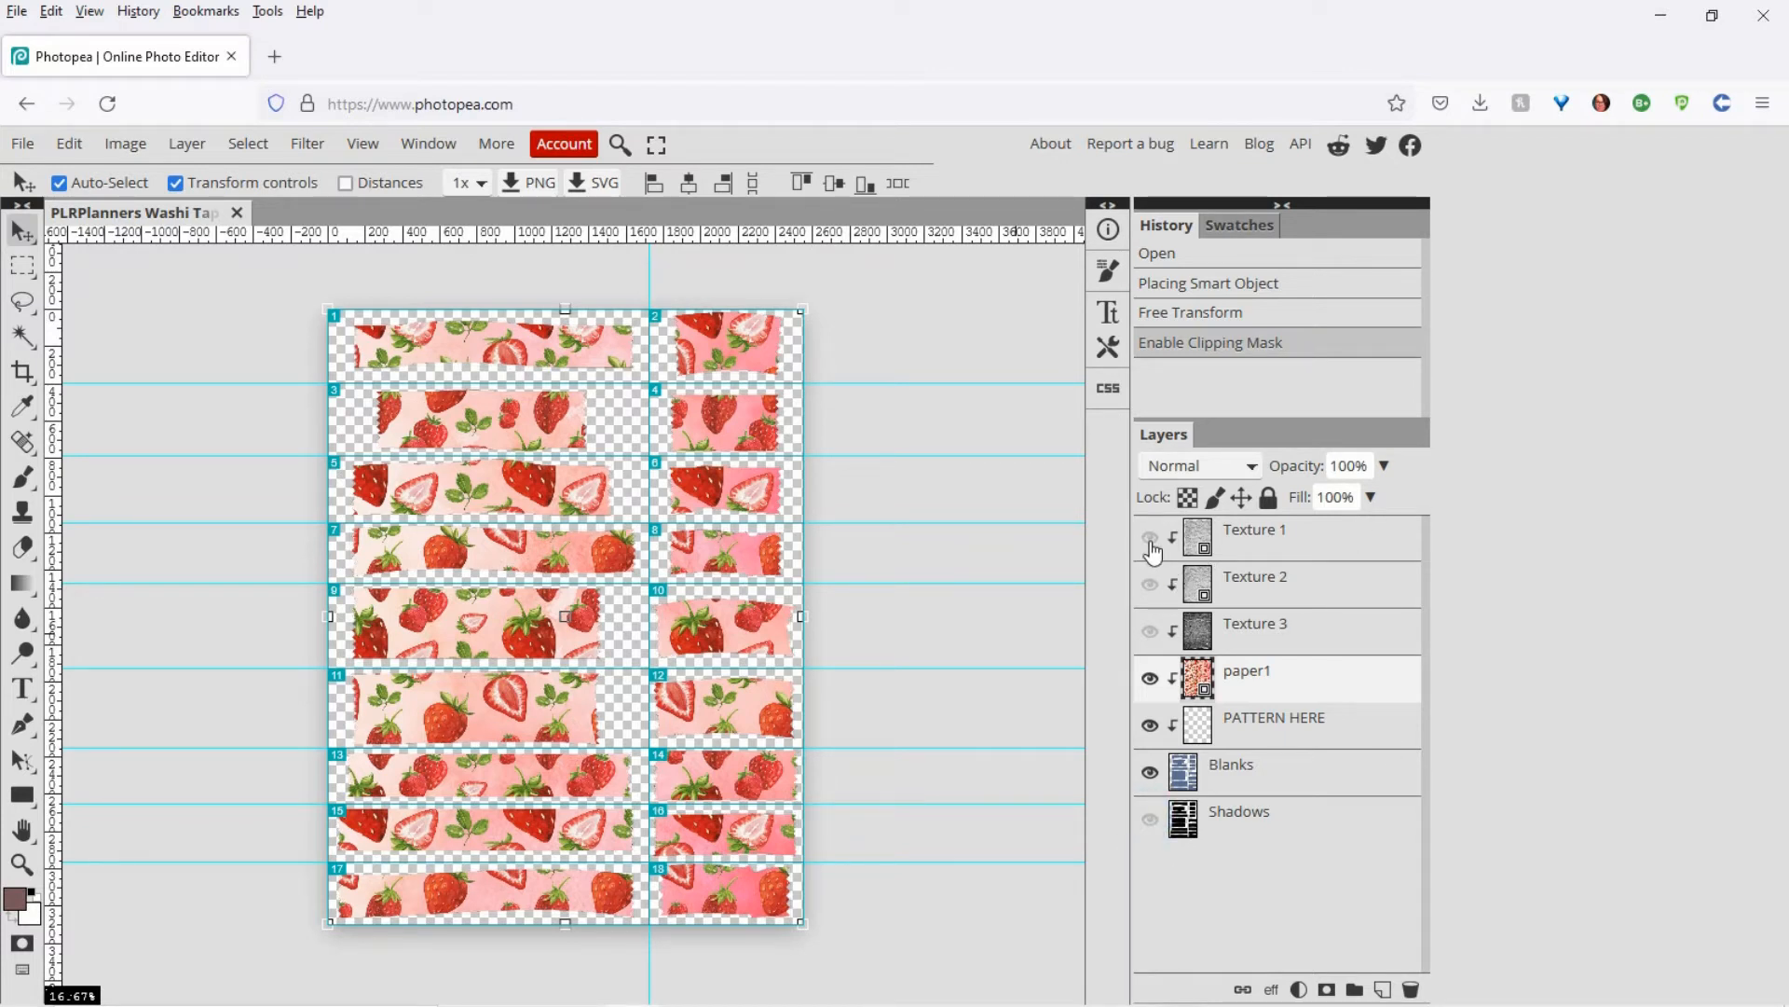
Turn on the Texture 1, Texture 2 and Texture 3 layers to compare their crinkle effects on the tape strips.
{"action": "key", "text": "ctrl+plus"}
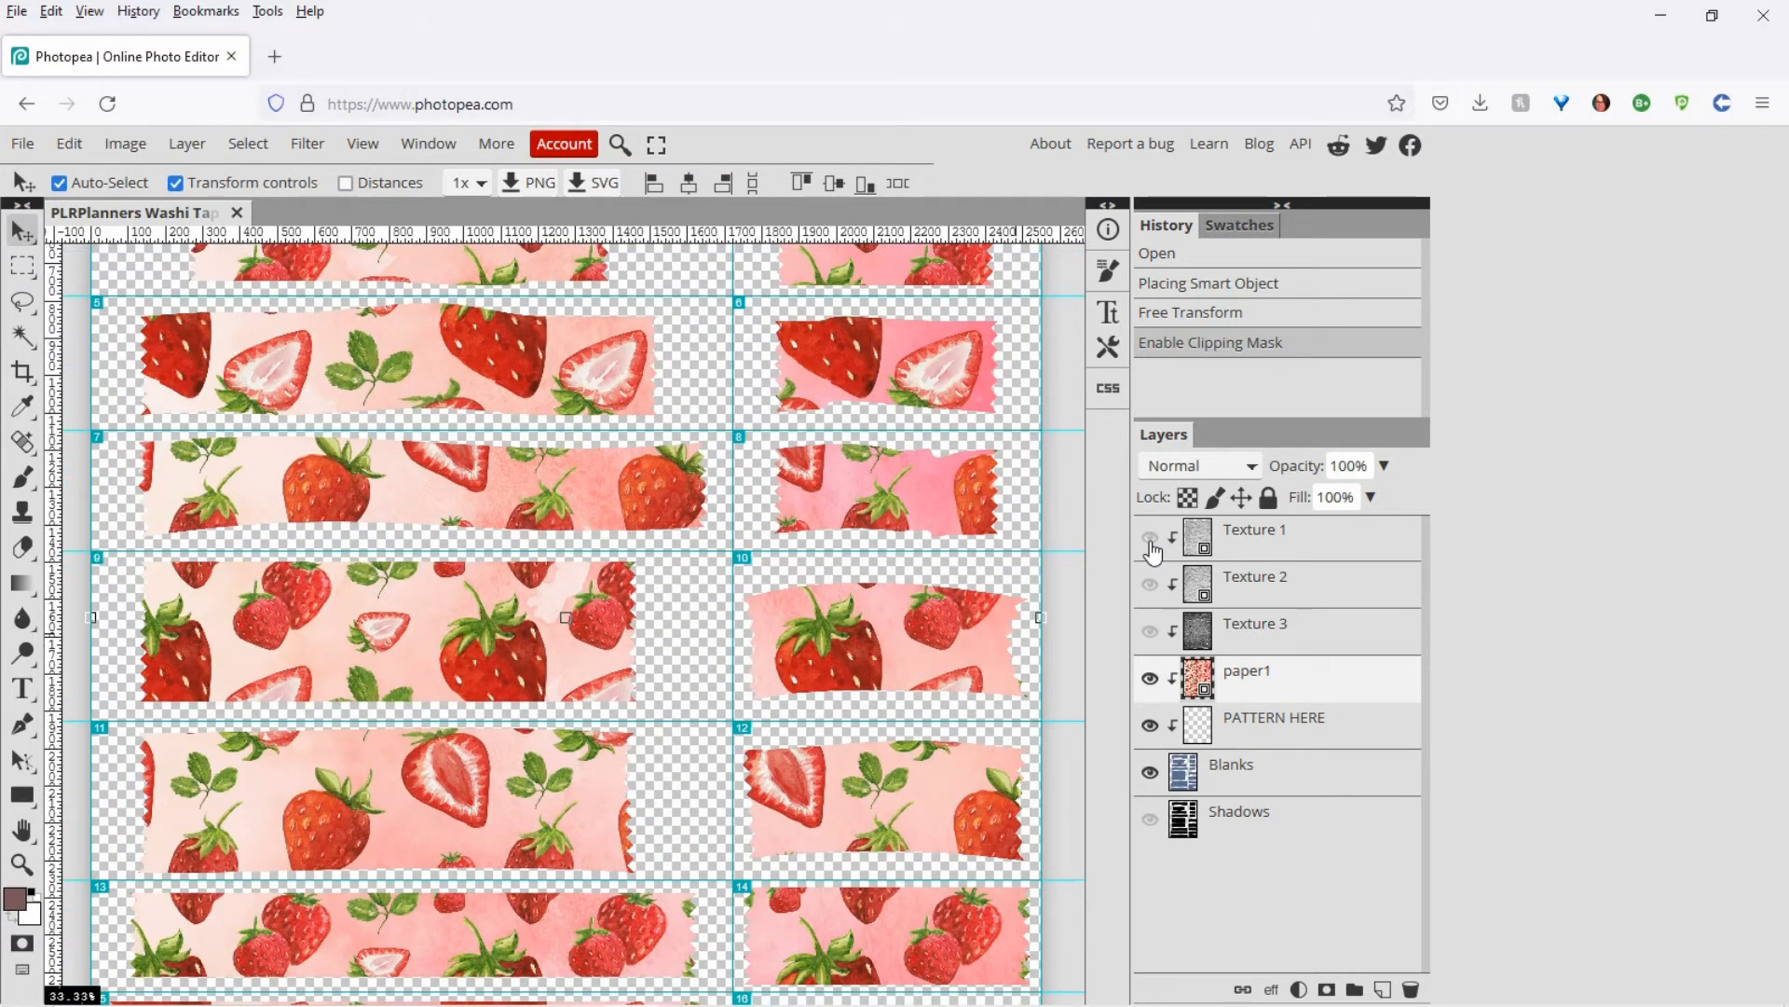
{"action": "left_click", "coordinate": [1152, 548]}
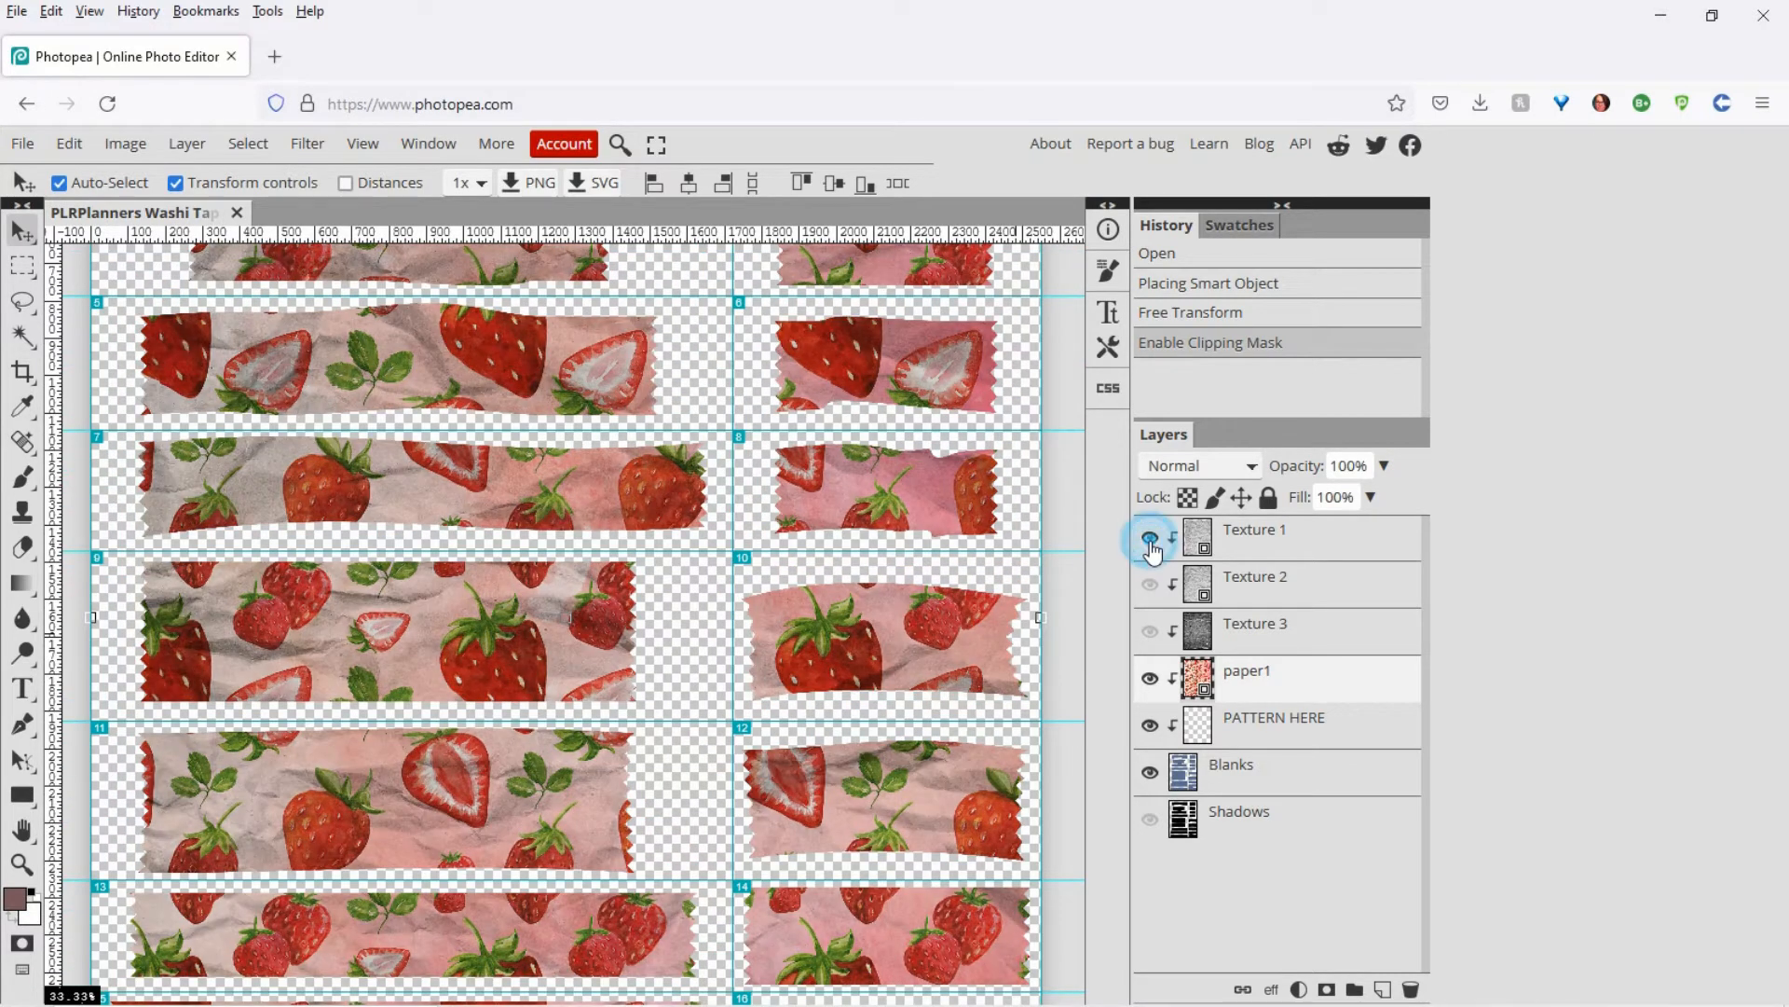
{"action": "left_click", "coordinate": [1152, 585]}
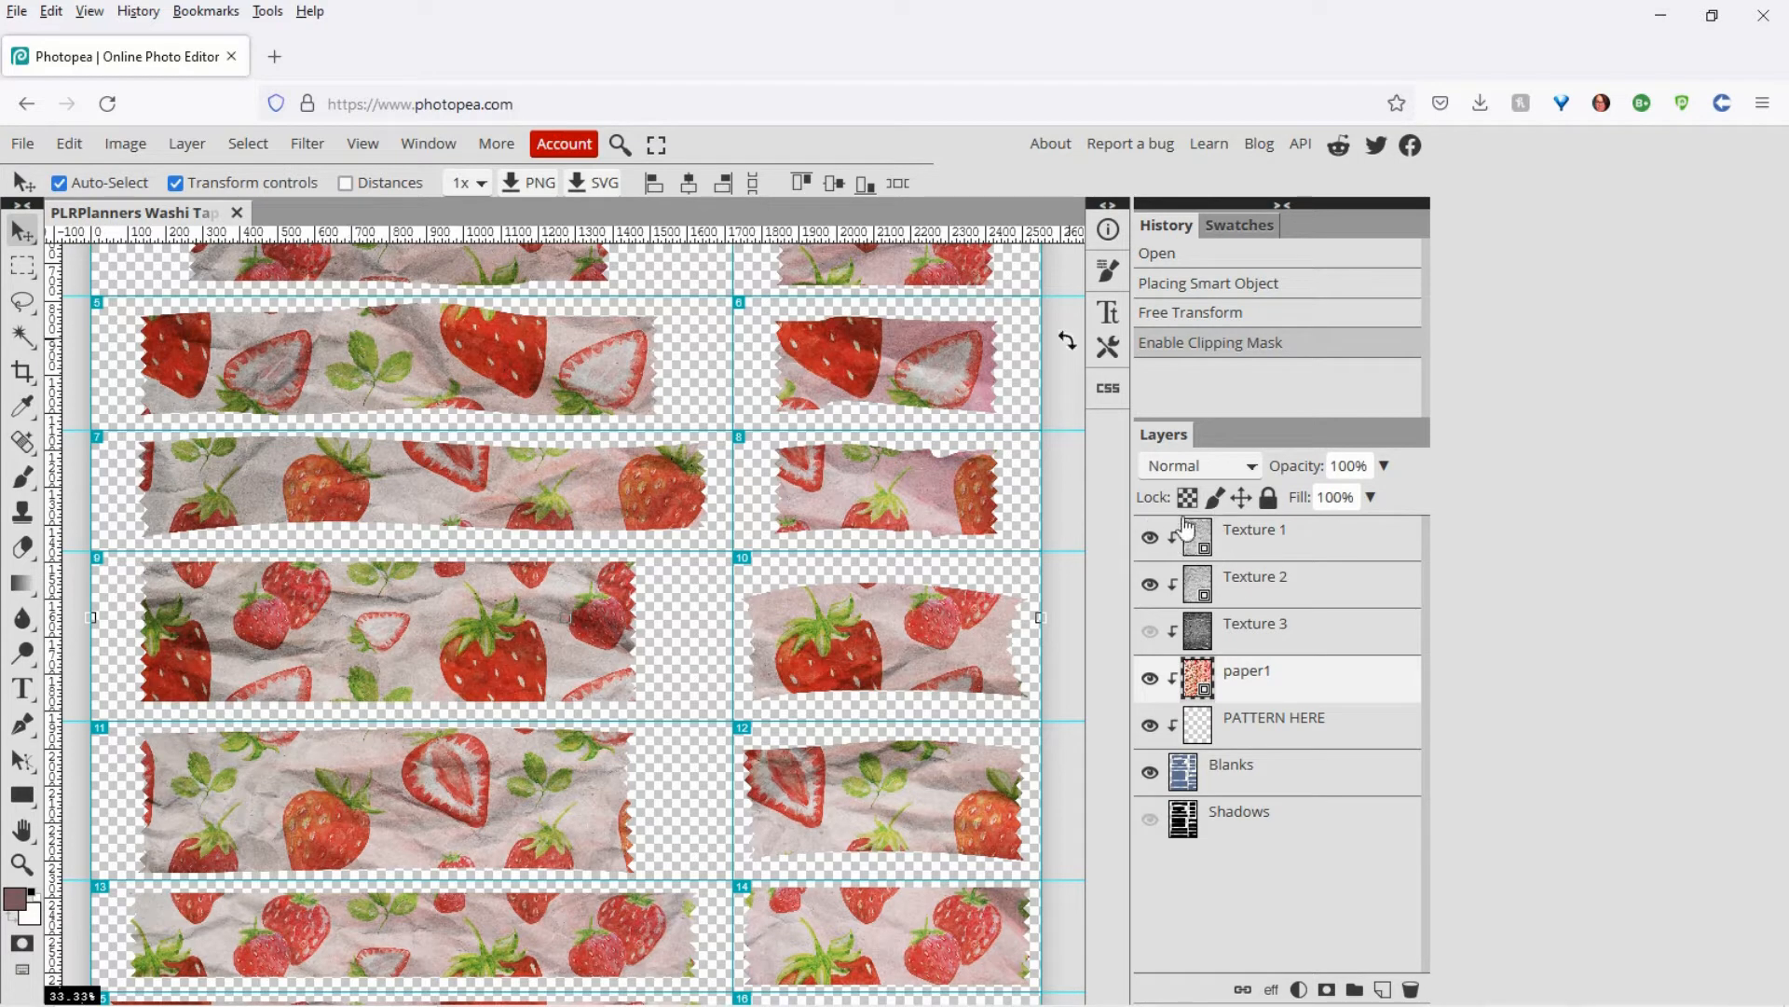
{"action": "left_click", "coordinate": [1148, 639]}
{"action": "left_click", "coordinate": [1149, 634]}
{"action": "left_click", "coordinate": [1148, 633]}
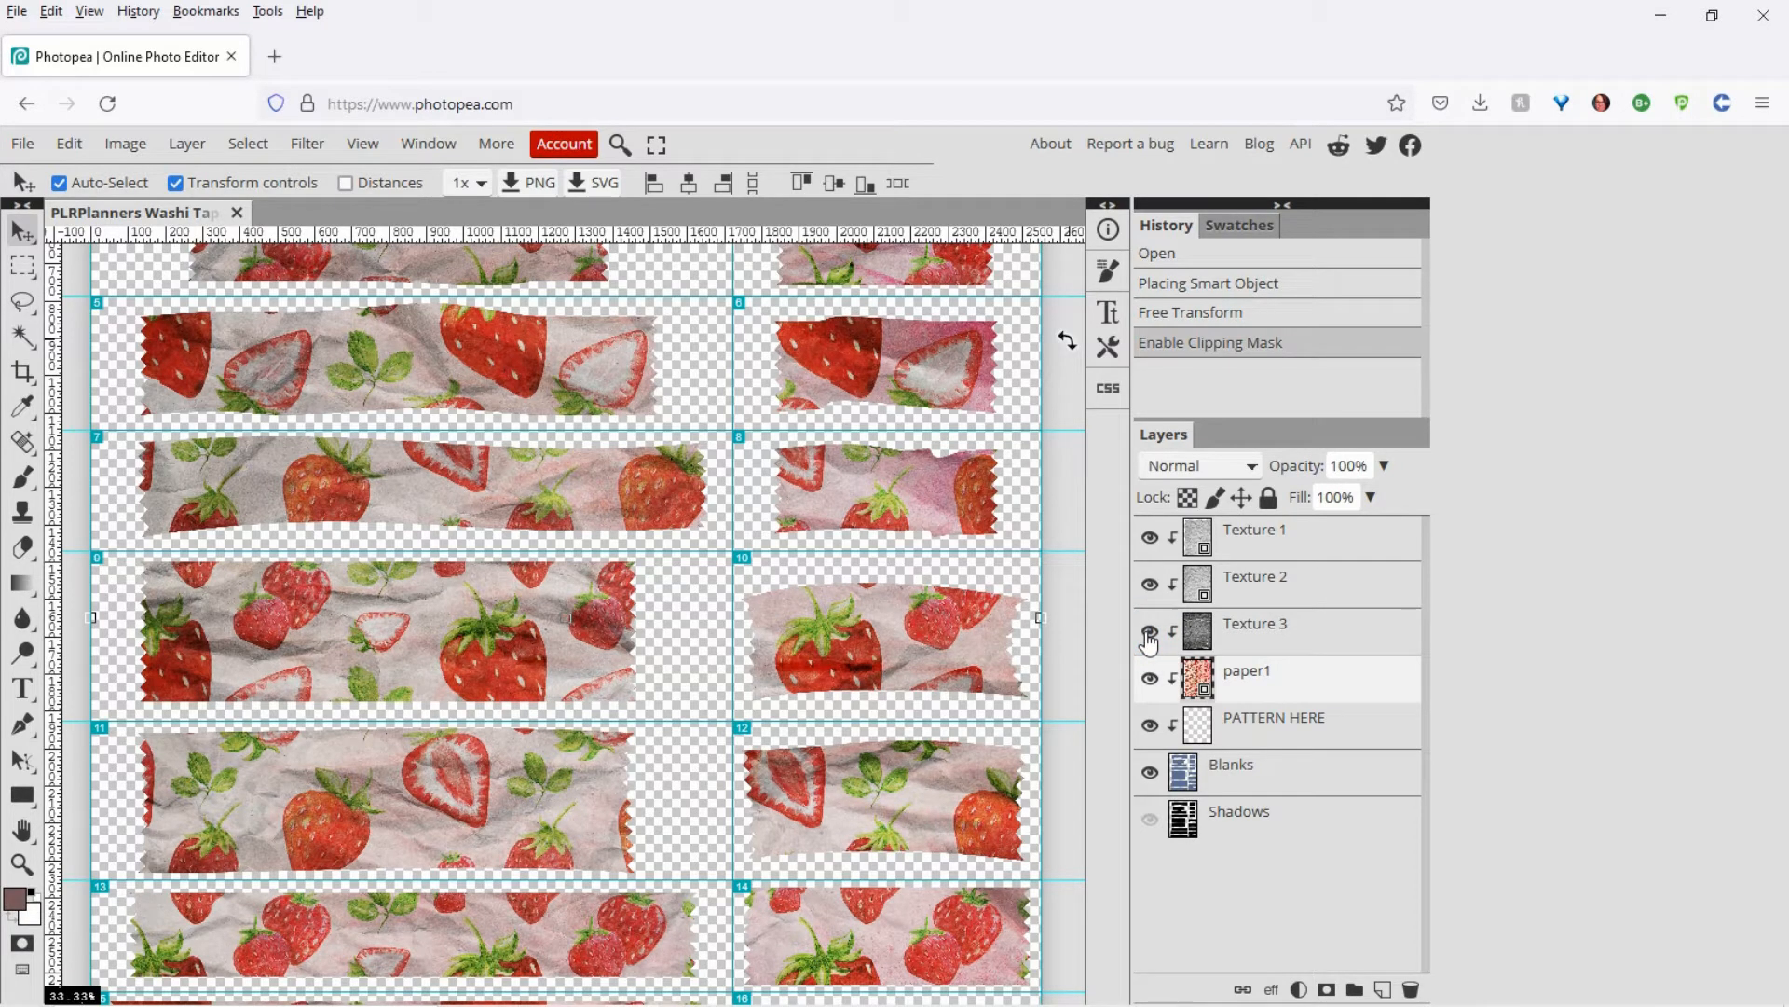
Compare the strips with and without Texture 1, and leave Texture 1 and Texture 2 hidden so only Texture 3 applies.
{"action": "left_click", "coordinate": [1151, 540]}
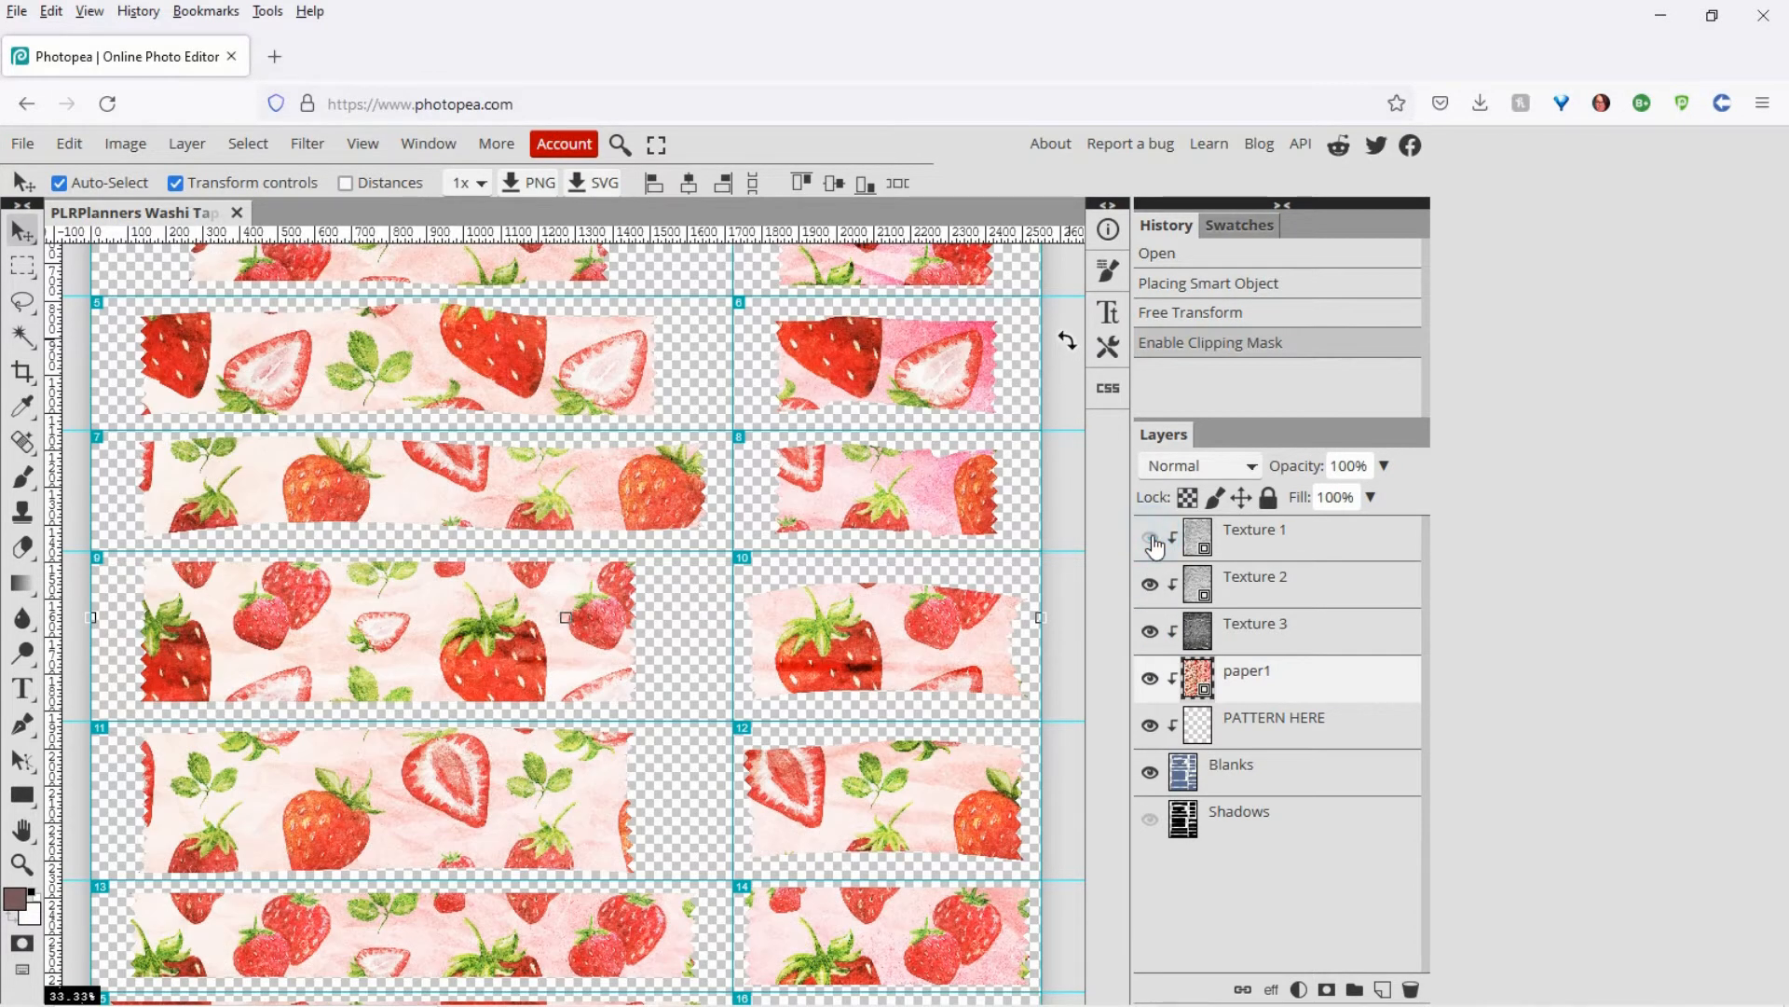
{"action": "left_click", "coordinate": [1152, 541]}
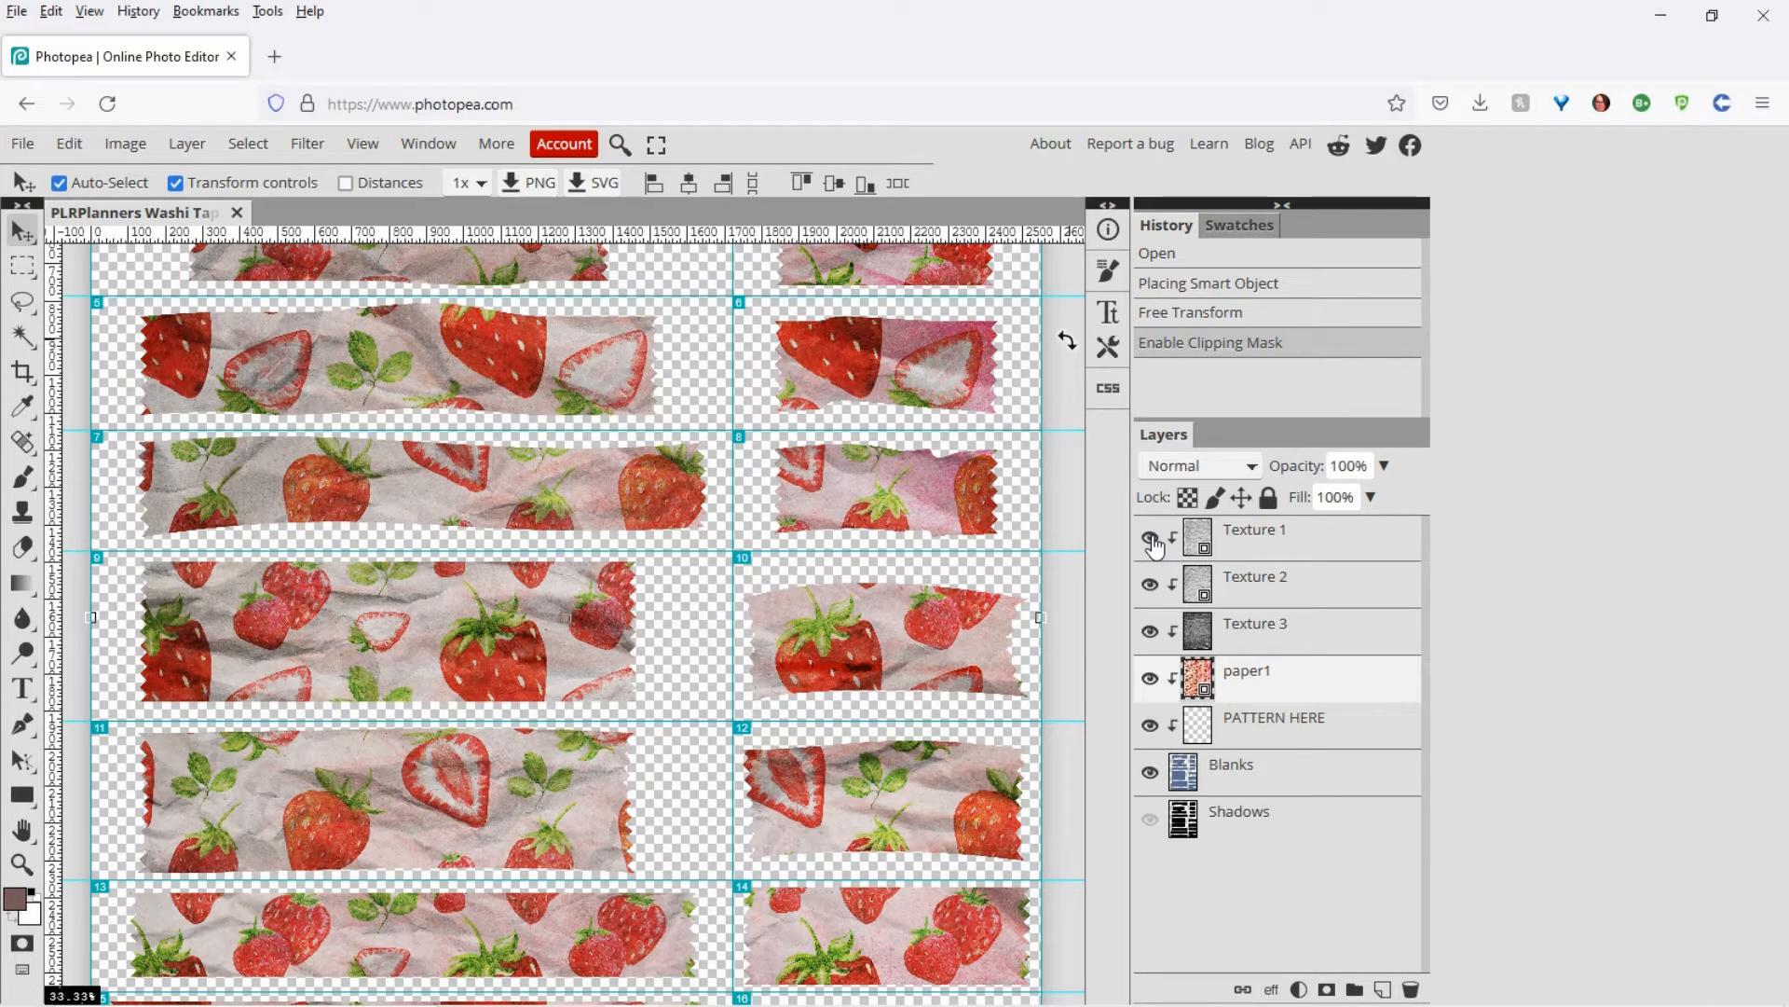
{"action": "left_click", "coordinate": [1151, 540]}
{"action": "left_click", "coordinate": [1151, 585]}
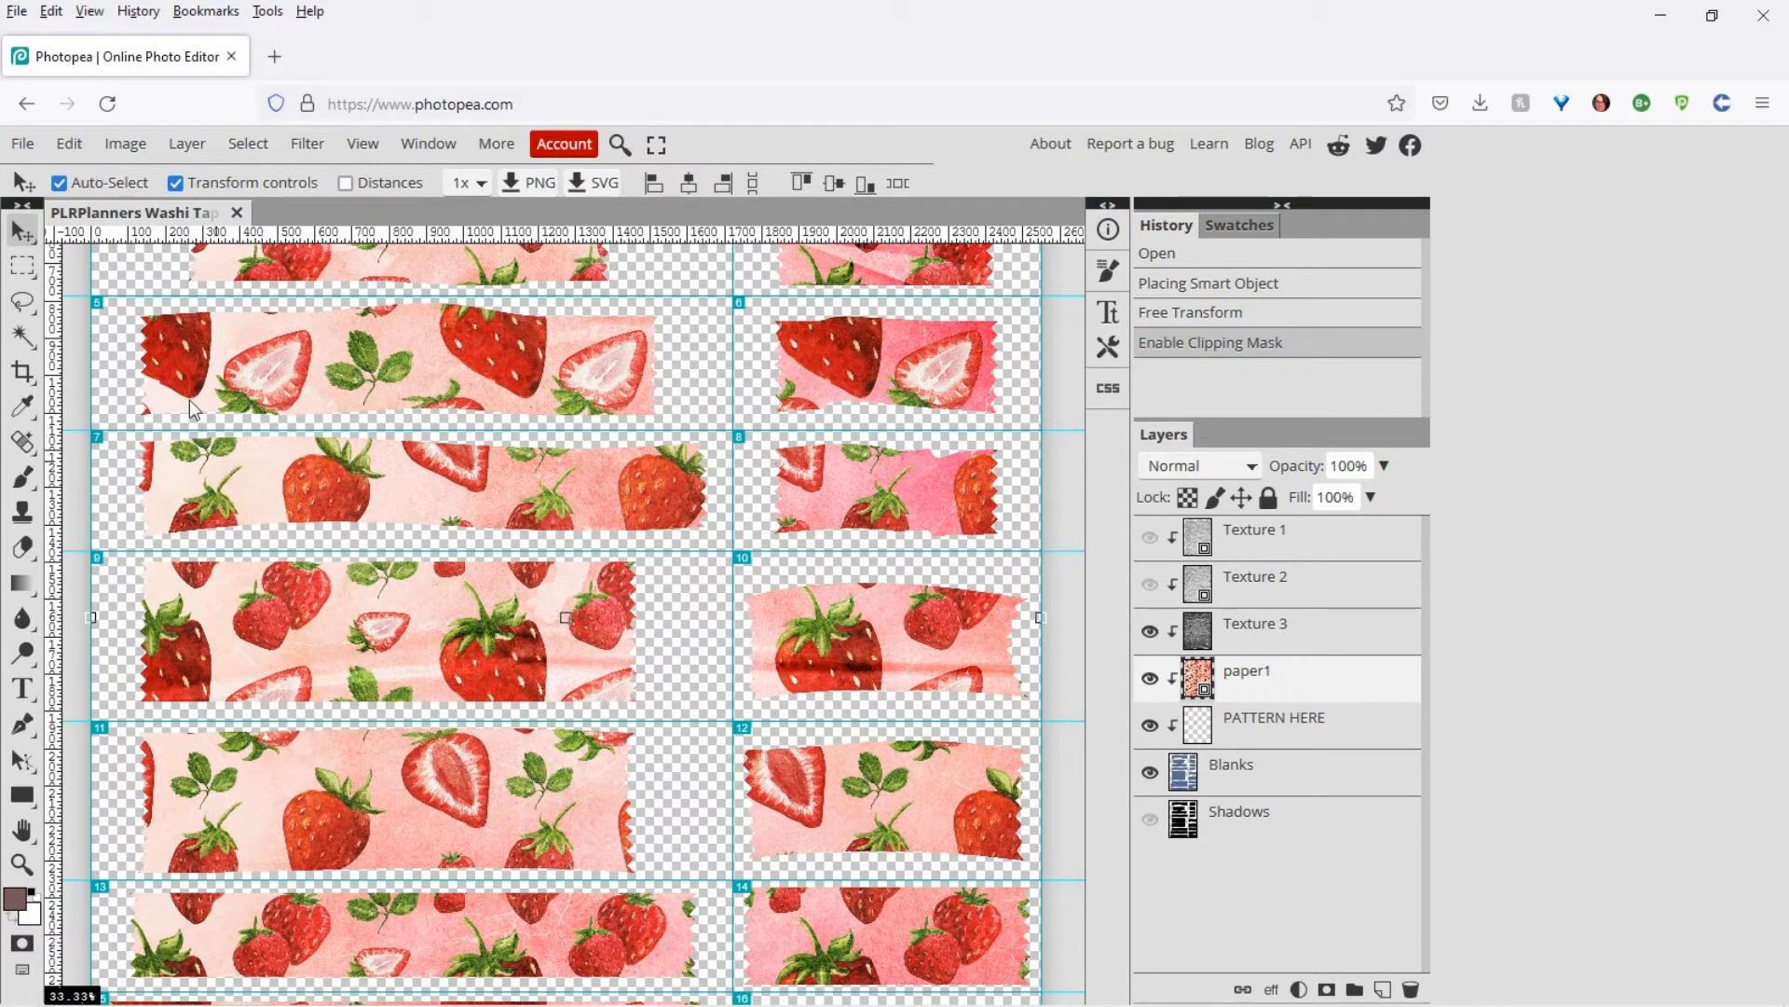
Export the washi tape sheet as PNG at 100% quality, divided into slices.
{"action": "left_click", "coordinate": [21, 149]}
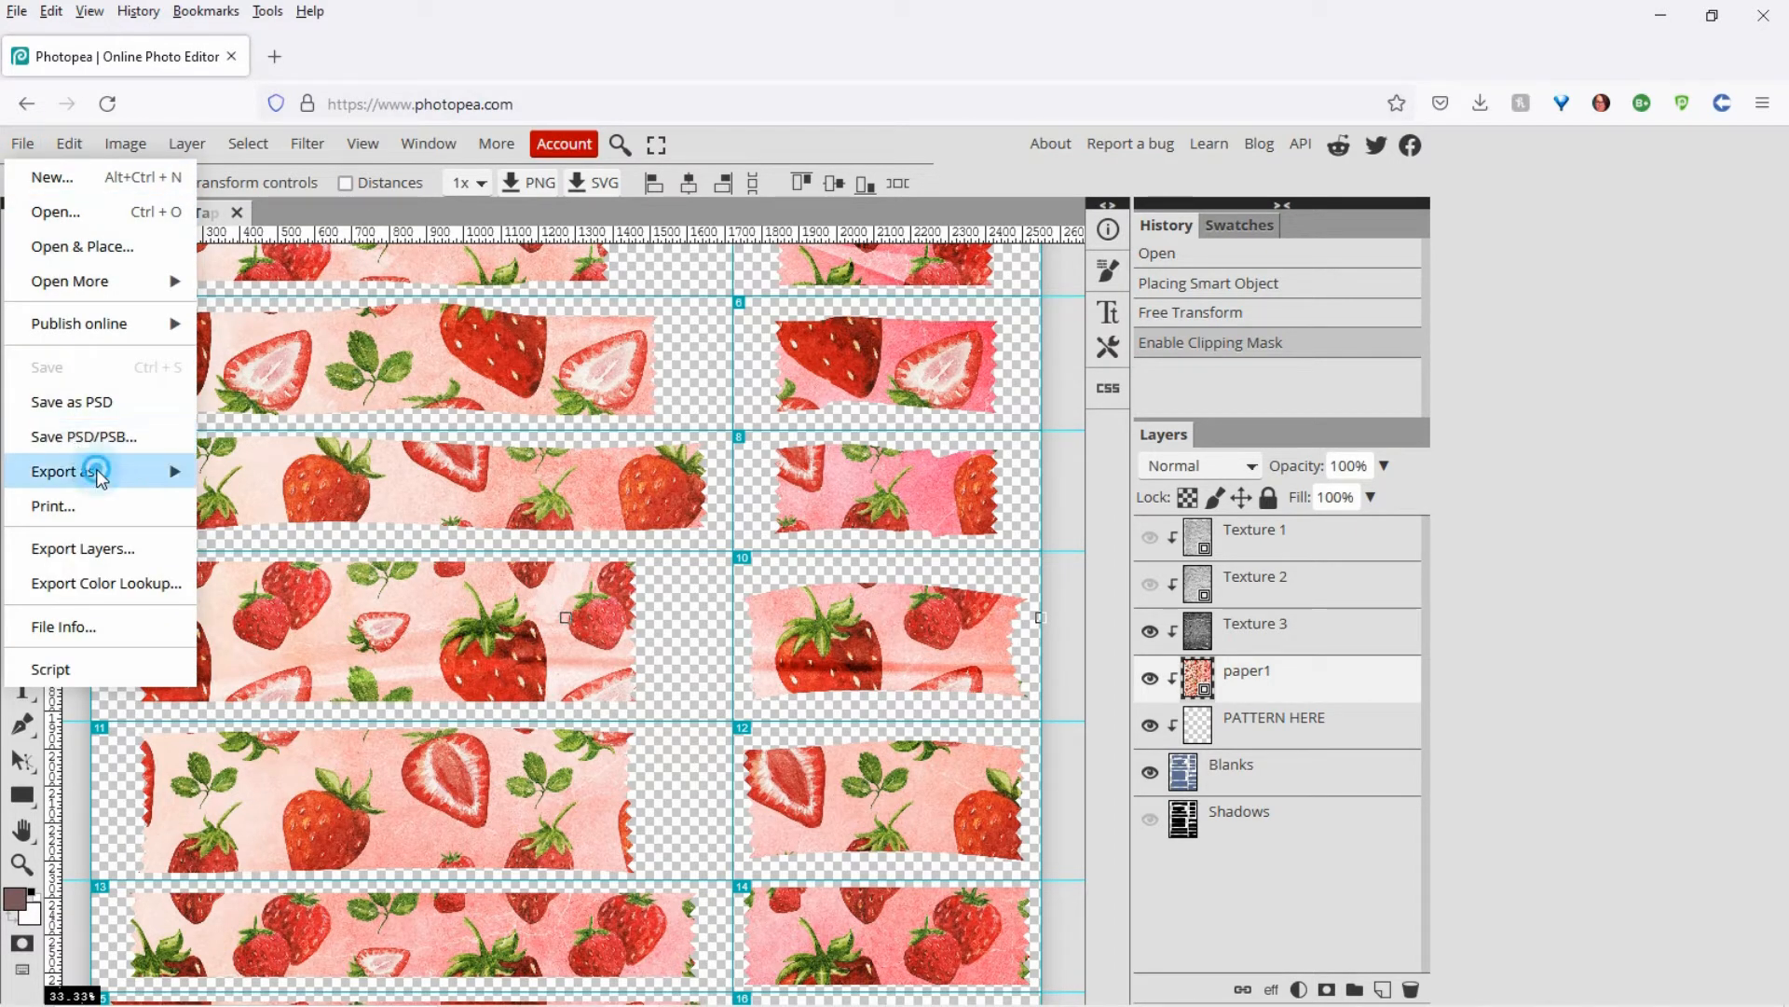
{"action": "mouse_move", "coordinate": [97, 468]}
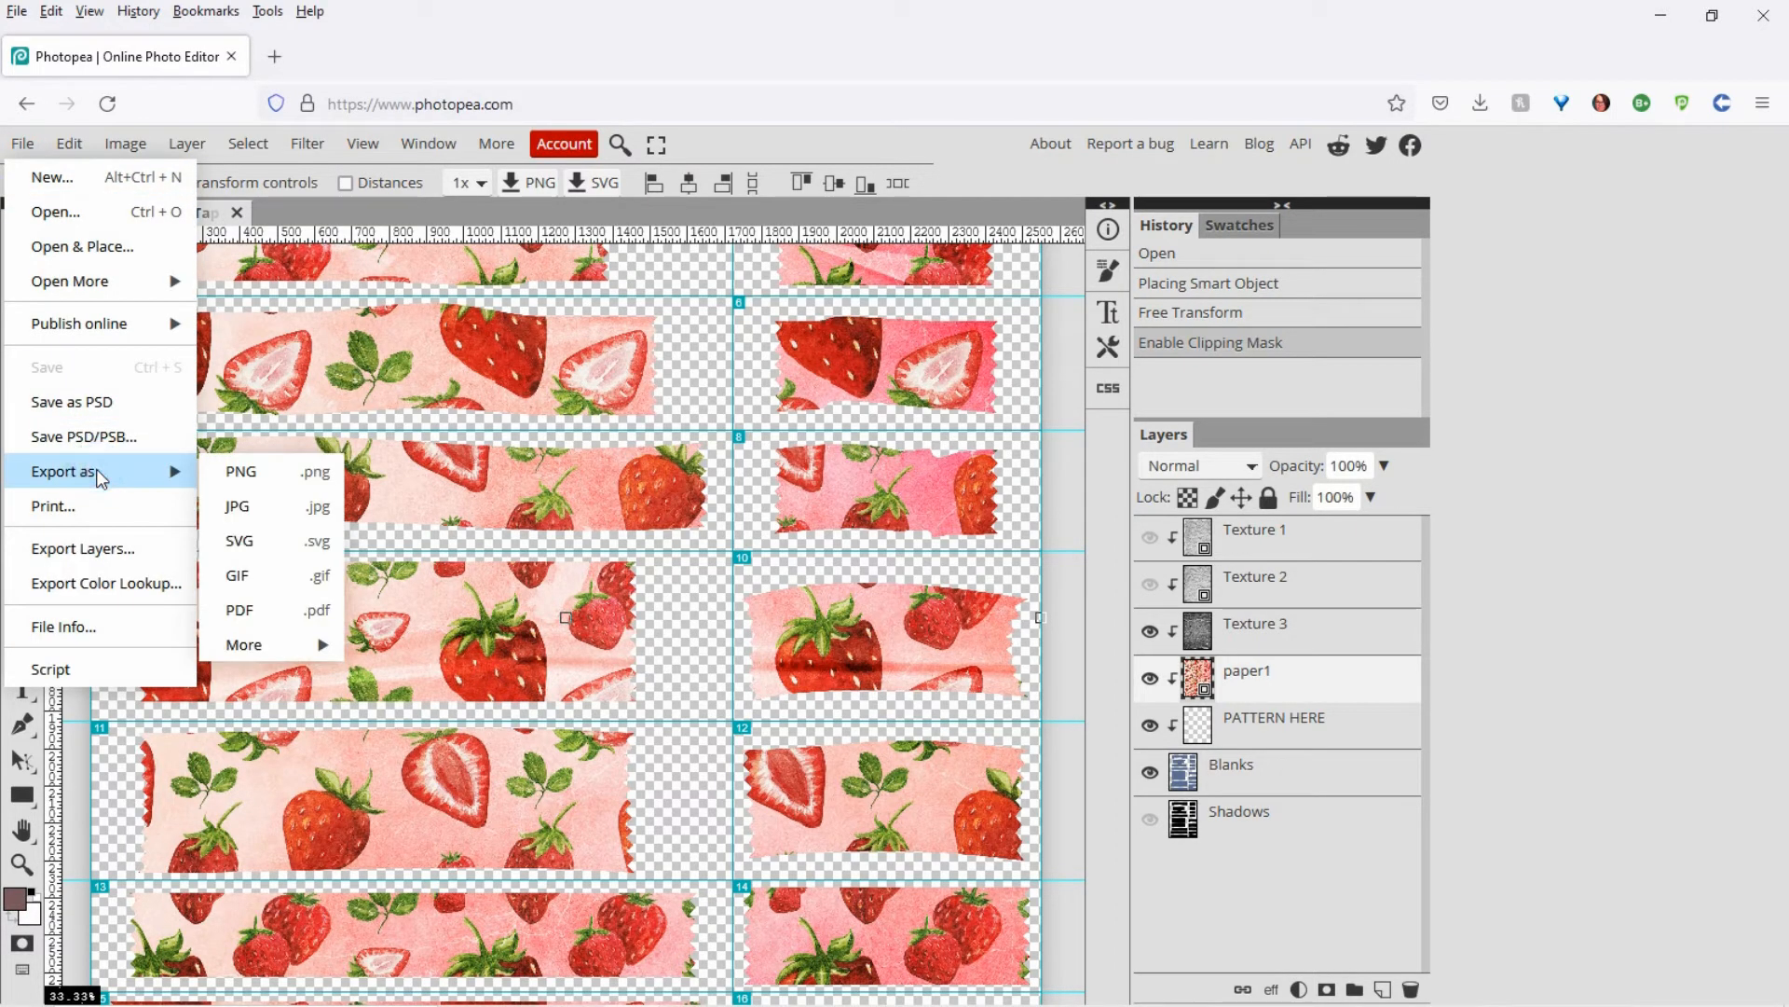
{"action": "left_click", "coordinate": [237, 471]}
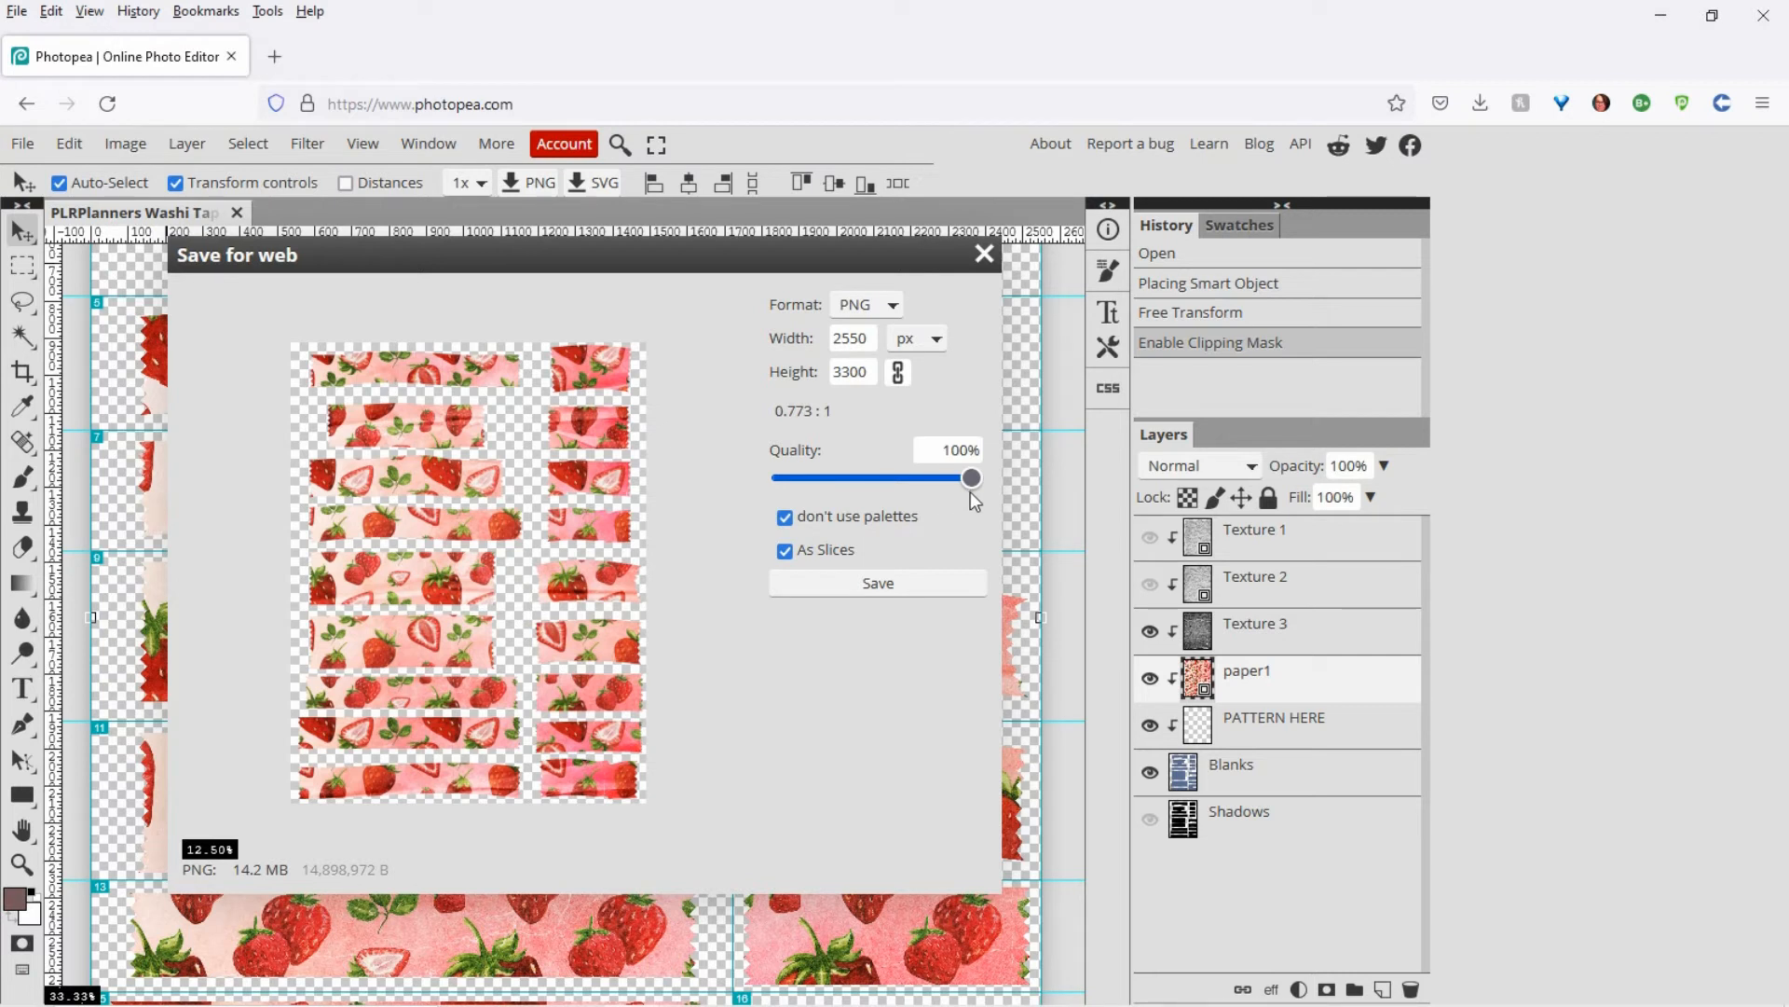
{"action": "left_click", "coordinate": [790, 519]}
{"action": "left_click", "coordinate": [872, 583]}
{"action": "left_click", "coordinate": [874, 587]}
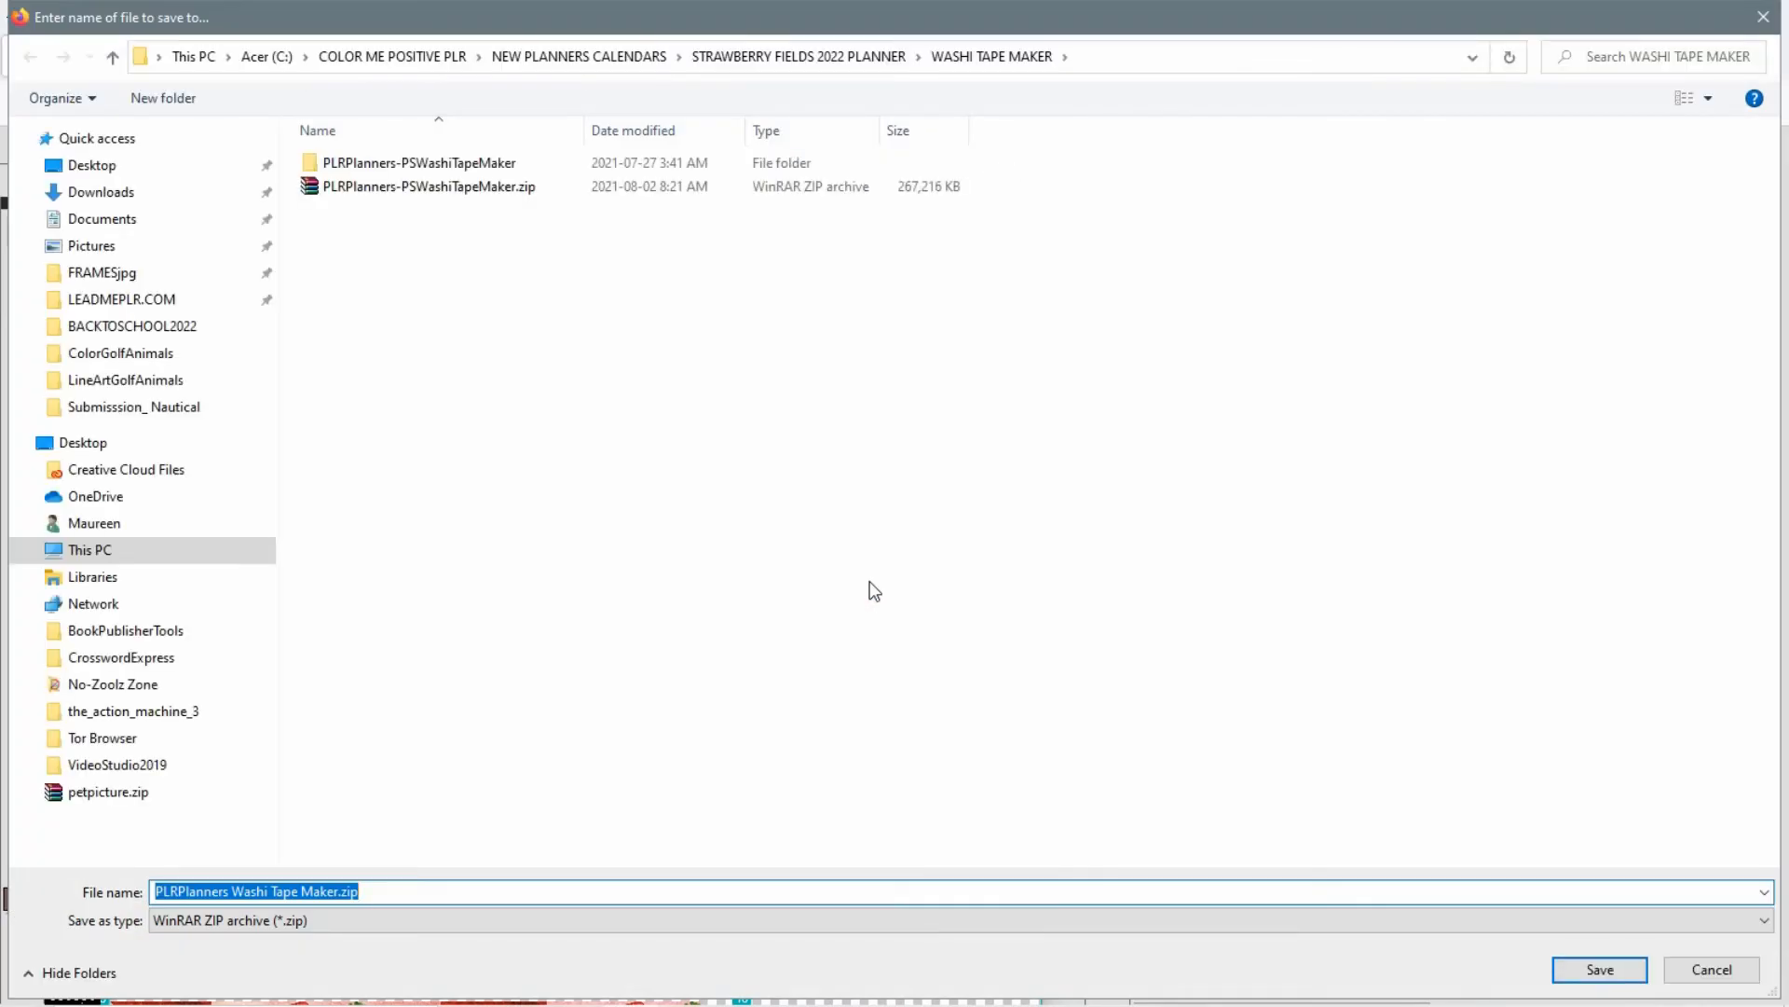
Save the exported slices archive as strawberrywashi in the WASHI TAPE MAKER folder.
{"action": "left_click", "coordinate": [383, 893]}
{"action": "left_click_drag", "start_coordinate": [383, 893], "coordinate": [5, 901]}
{"action": "type", "text": "strawb"}
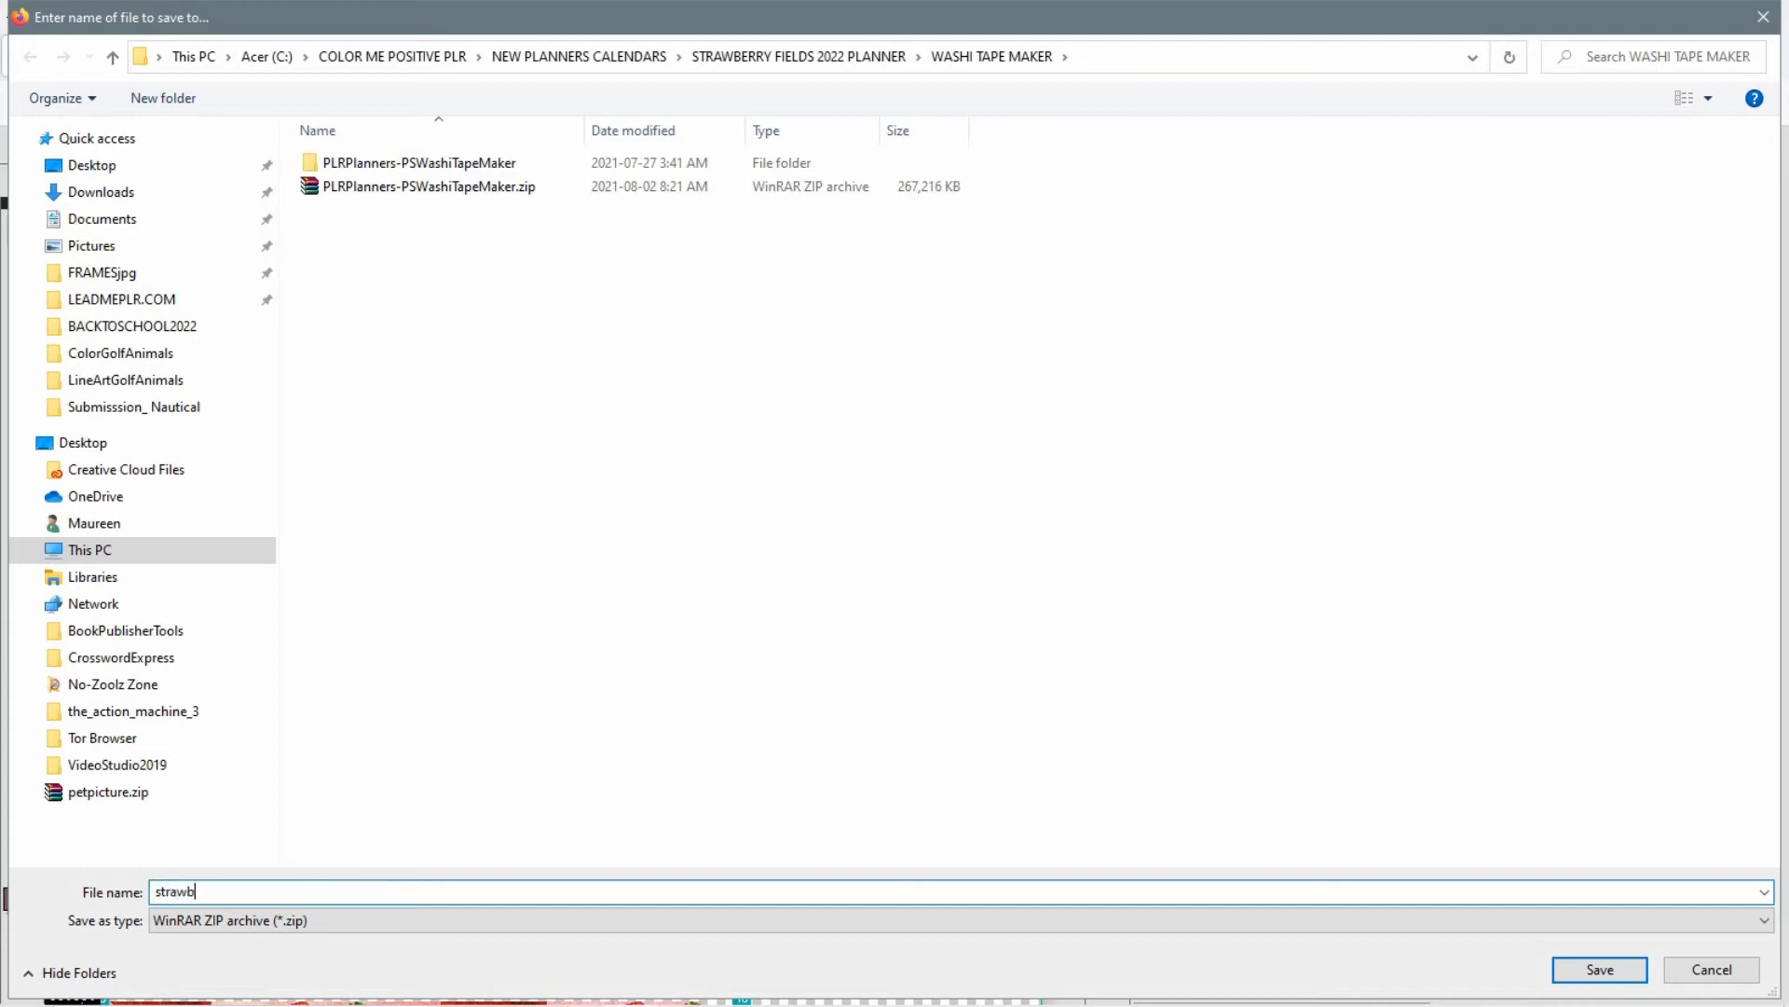
{"action": "type", "text": "b"}
{"action": "key", "text": "BackSpace"}
{"action": "type", "text": "errywashi"}
{"action": "left_click", "coordinate": [1596, 970]}
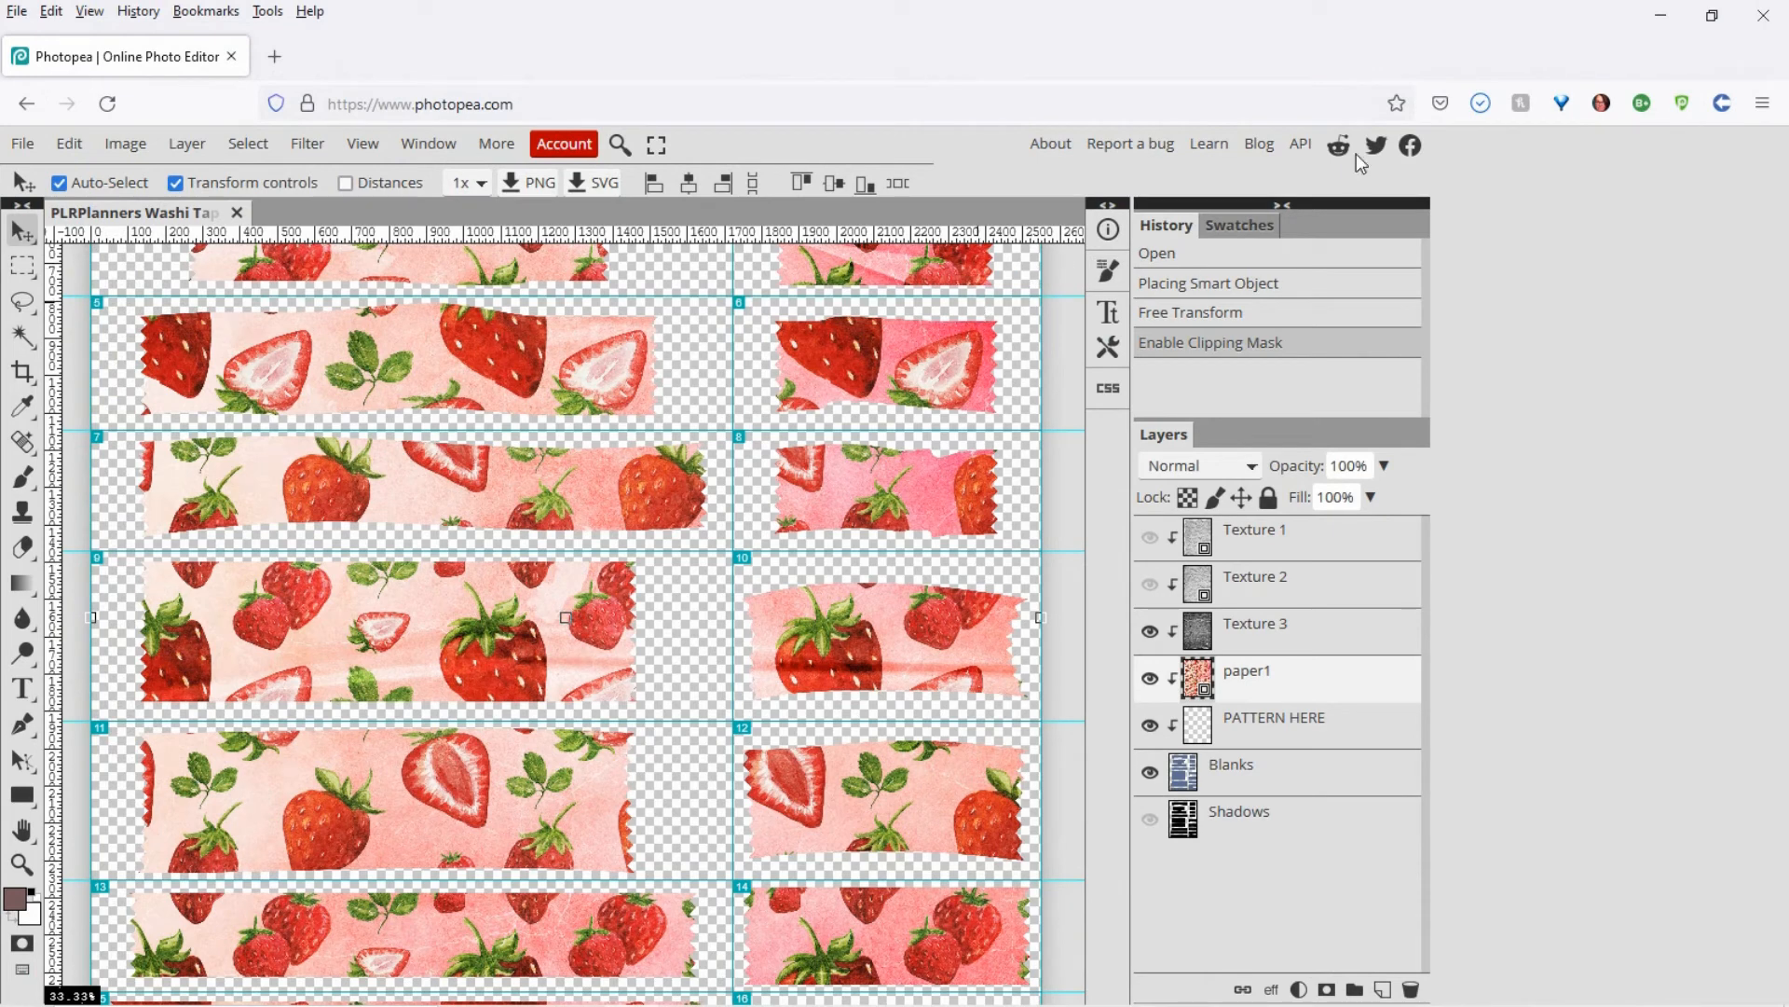
Show the downloaded strawberrywashi.zip in its folder and extract it to a strawberrywashi folder.
{"action": "left_click", "coordinate": [1480, 105]}
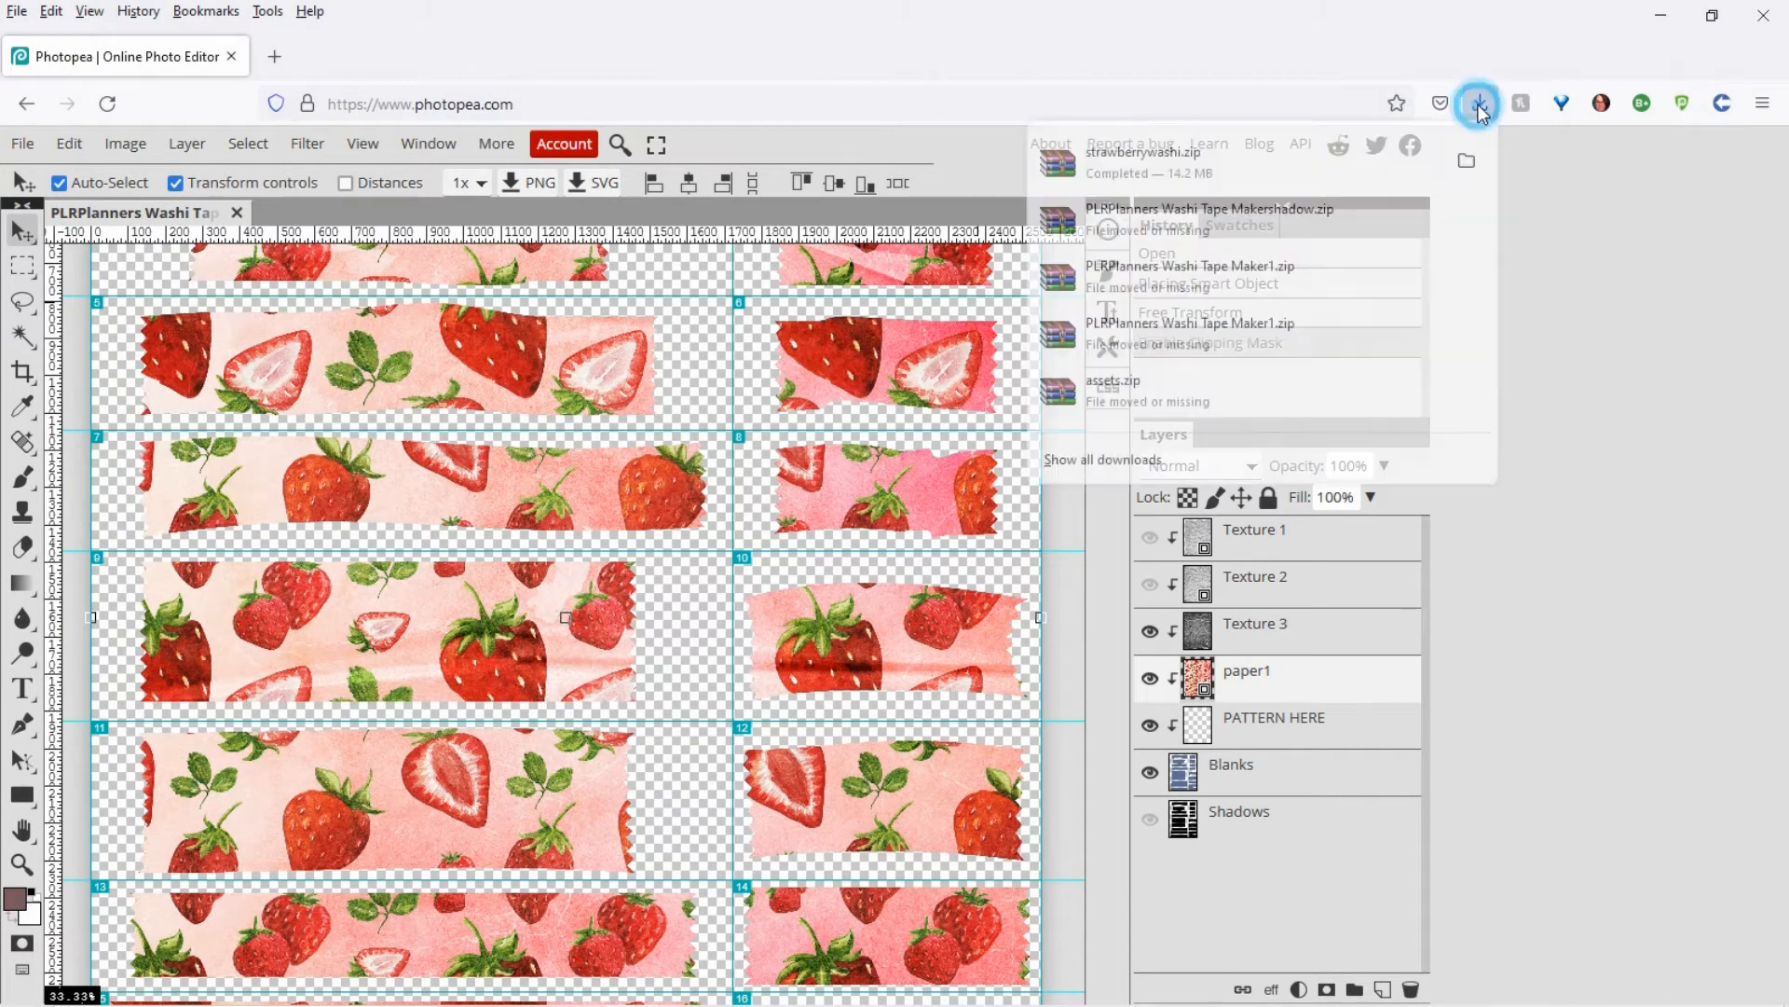
{"action": "left_click", "coordinate": [1469, 160]}
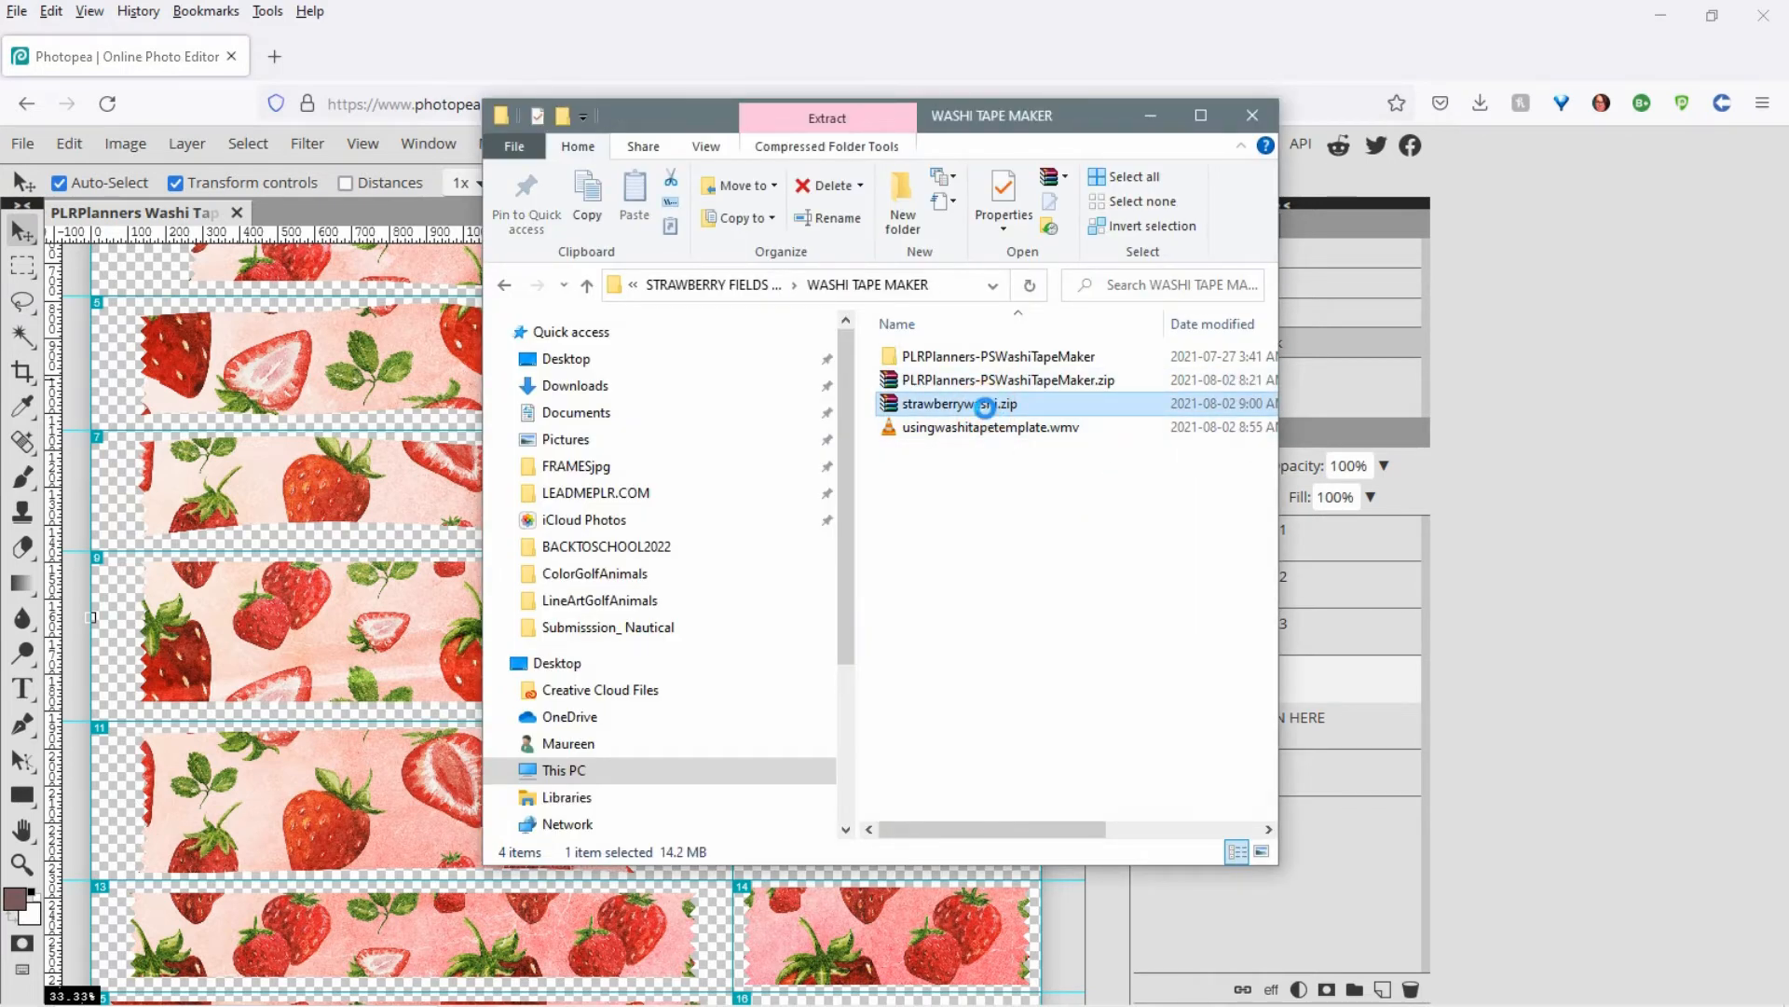
{"action": "right_click", "coordinate": [988, 413]}
{"action": "left_click", "coordinate": [1094, 548]}
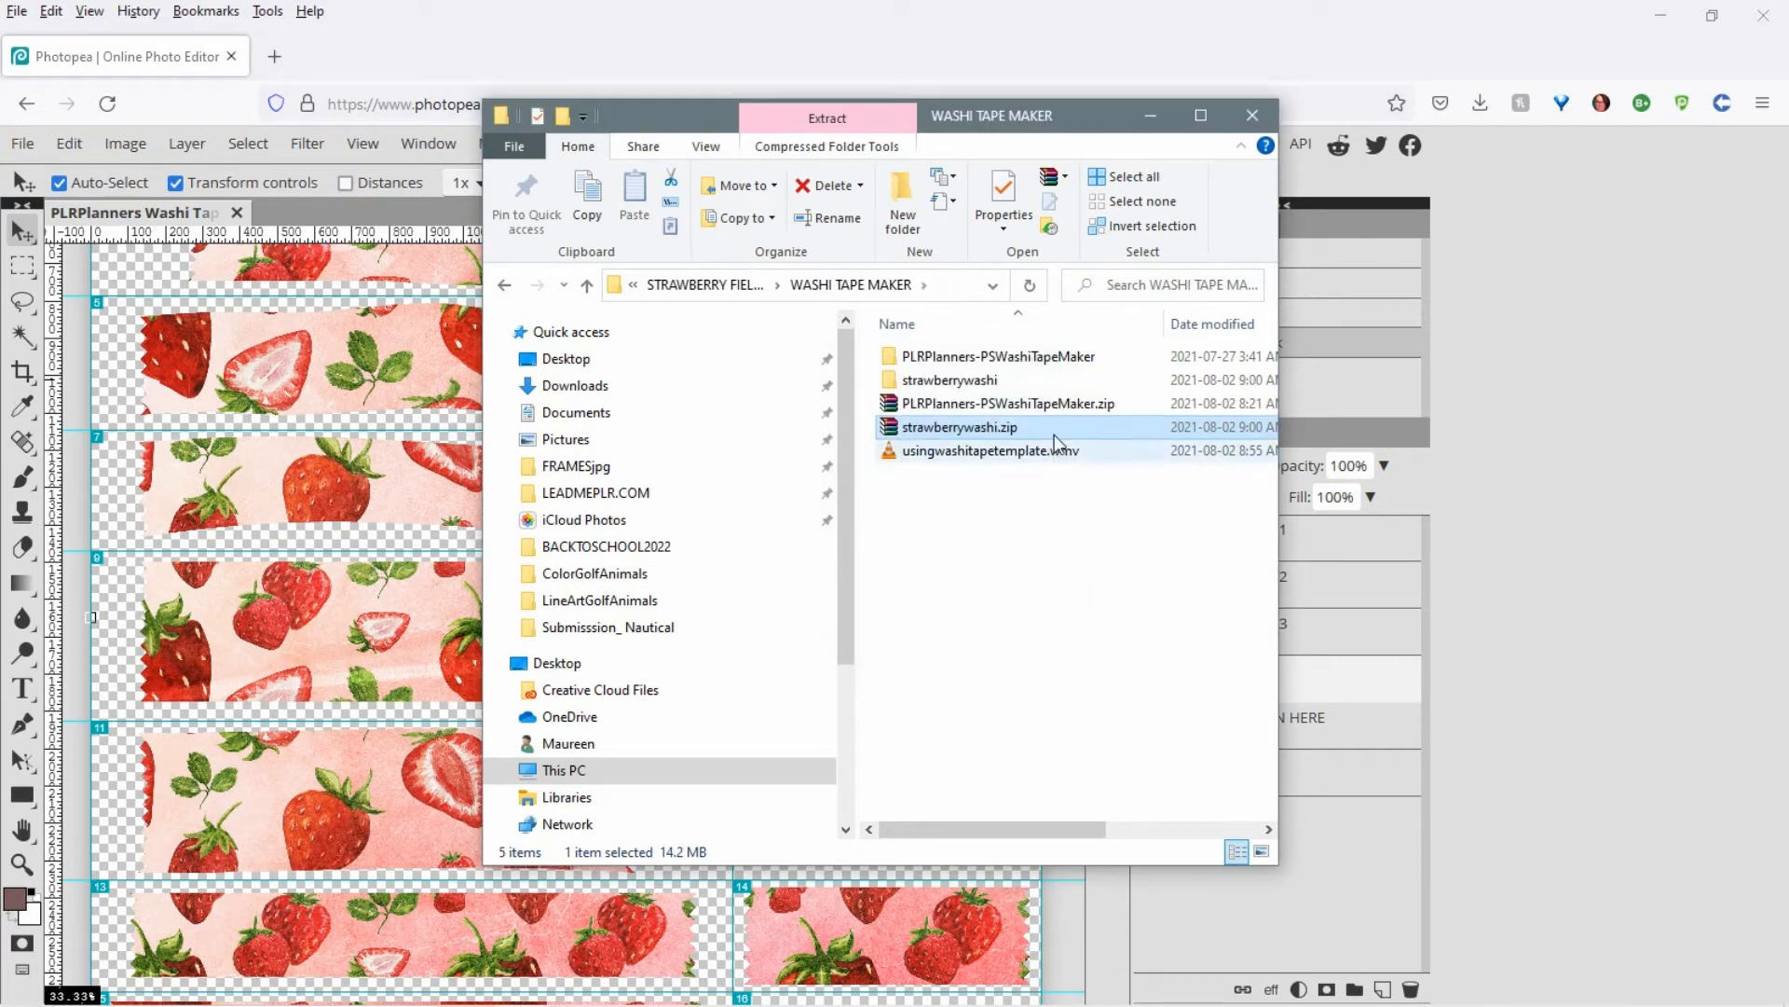
Open the img folder inside the extracted strawberrywashi folder and preview img1.png, img2.png and img3.png.
{"action": "double_click", "coordinate": [928, 379]}
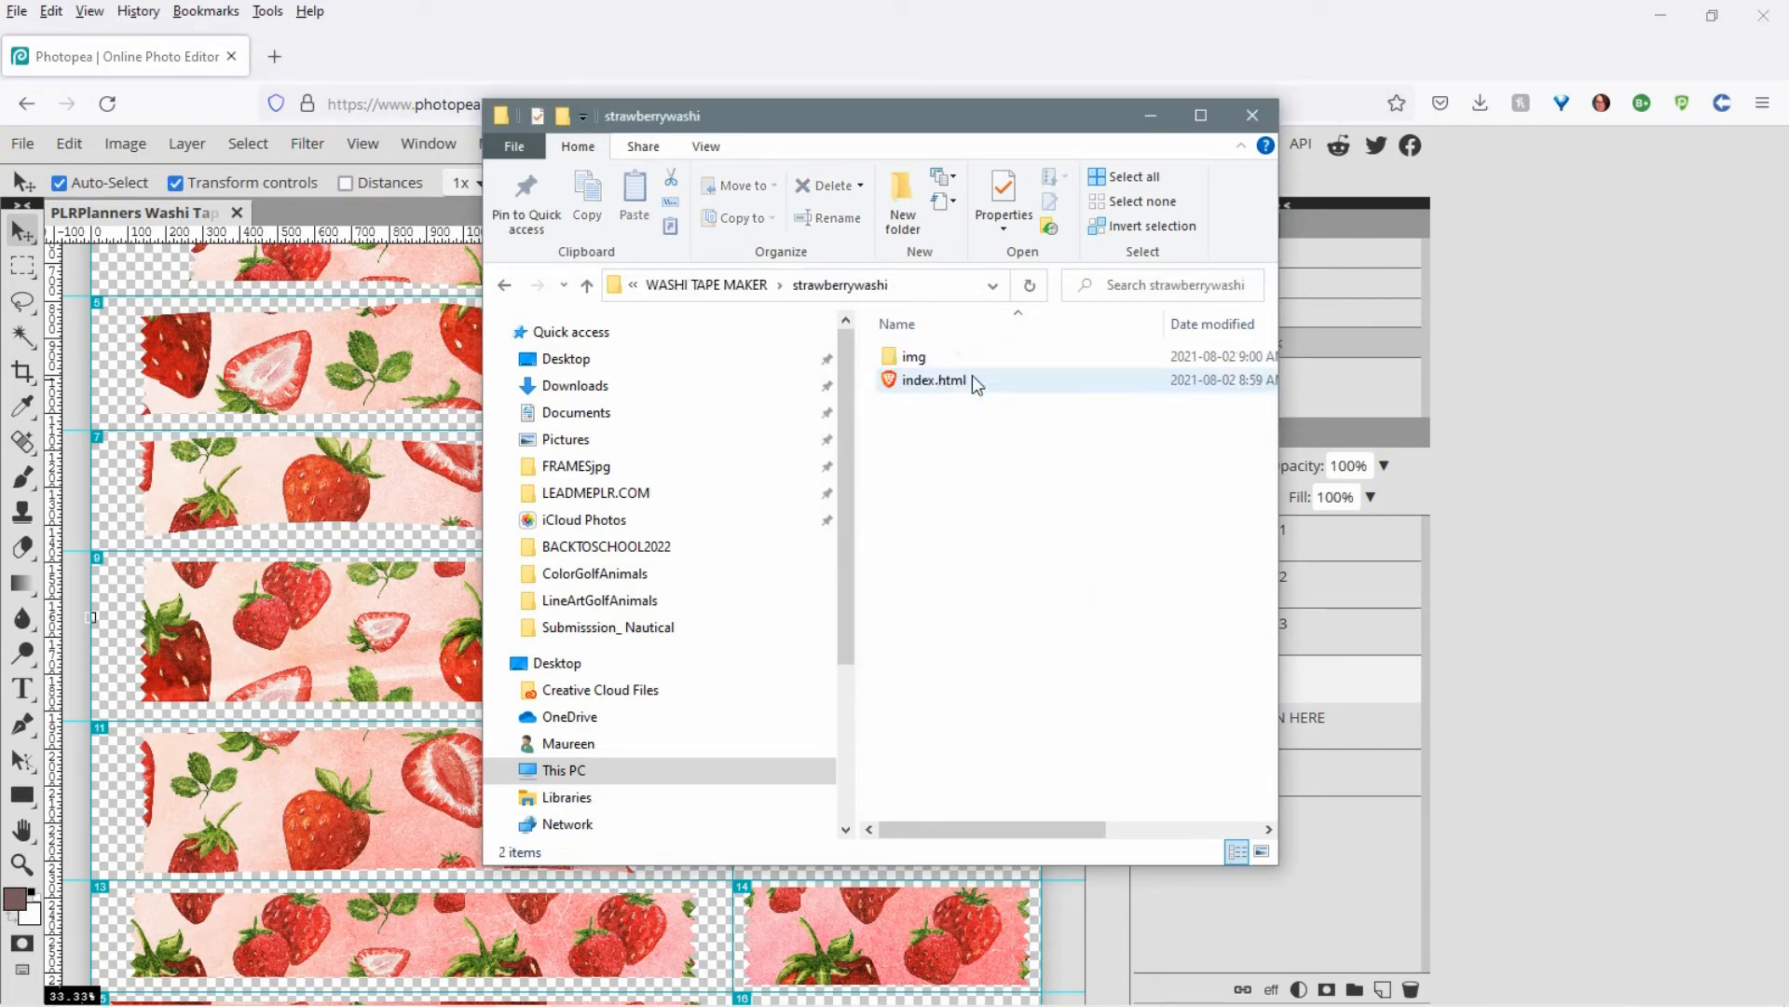
{"action": "left_click", "coordinate": [916, 360]}
{"action": "double_click", "coordinate": [916, 360]}
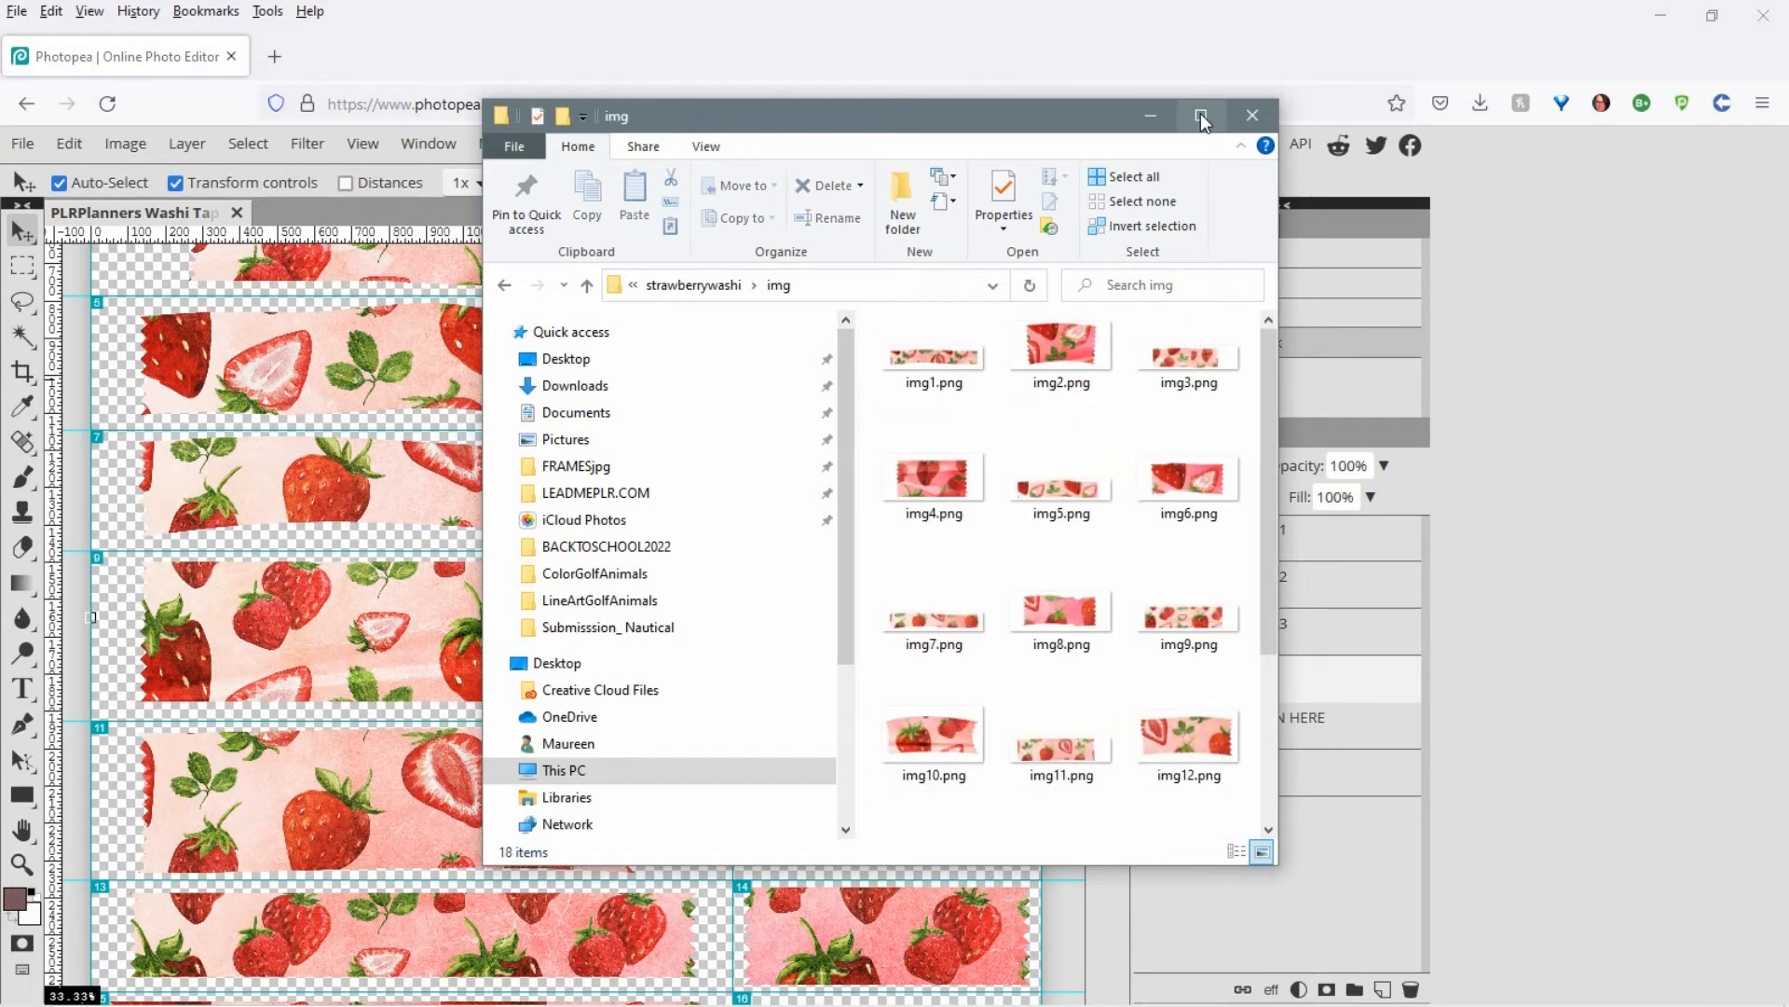
{"action": "left_click", "coordinate": [1200, 114]}
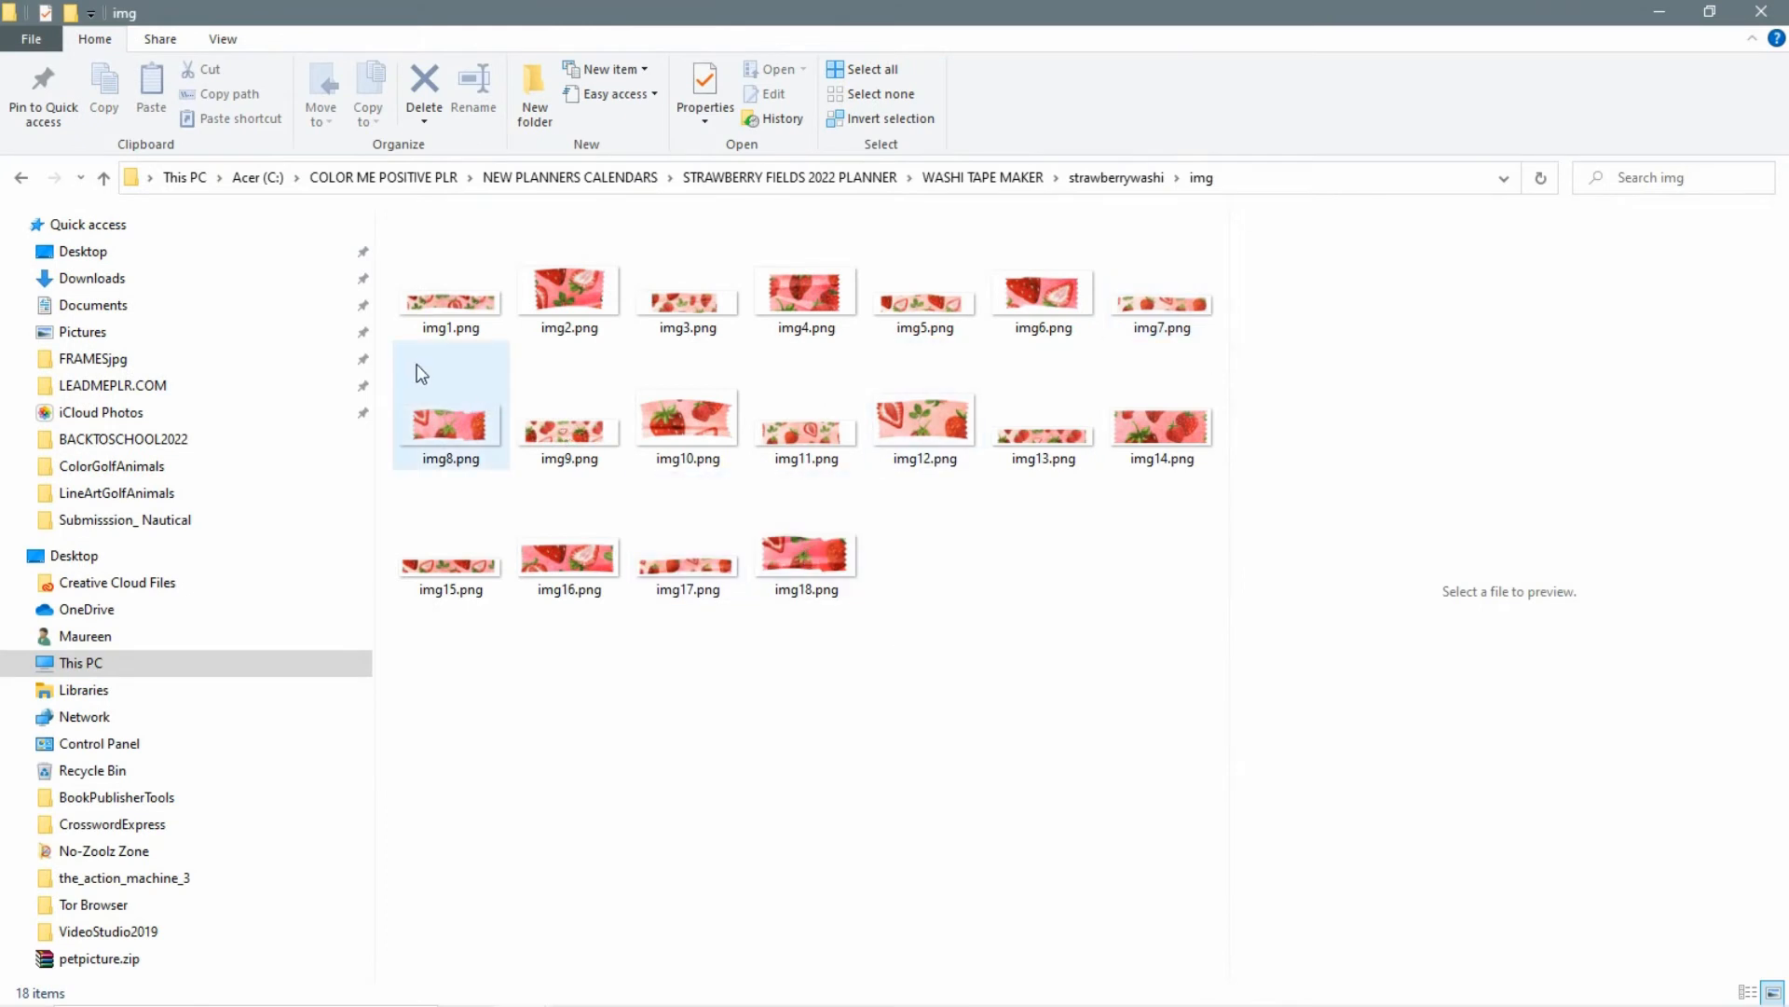
{"action": "left_click", "coordinate": [464, 306]}
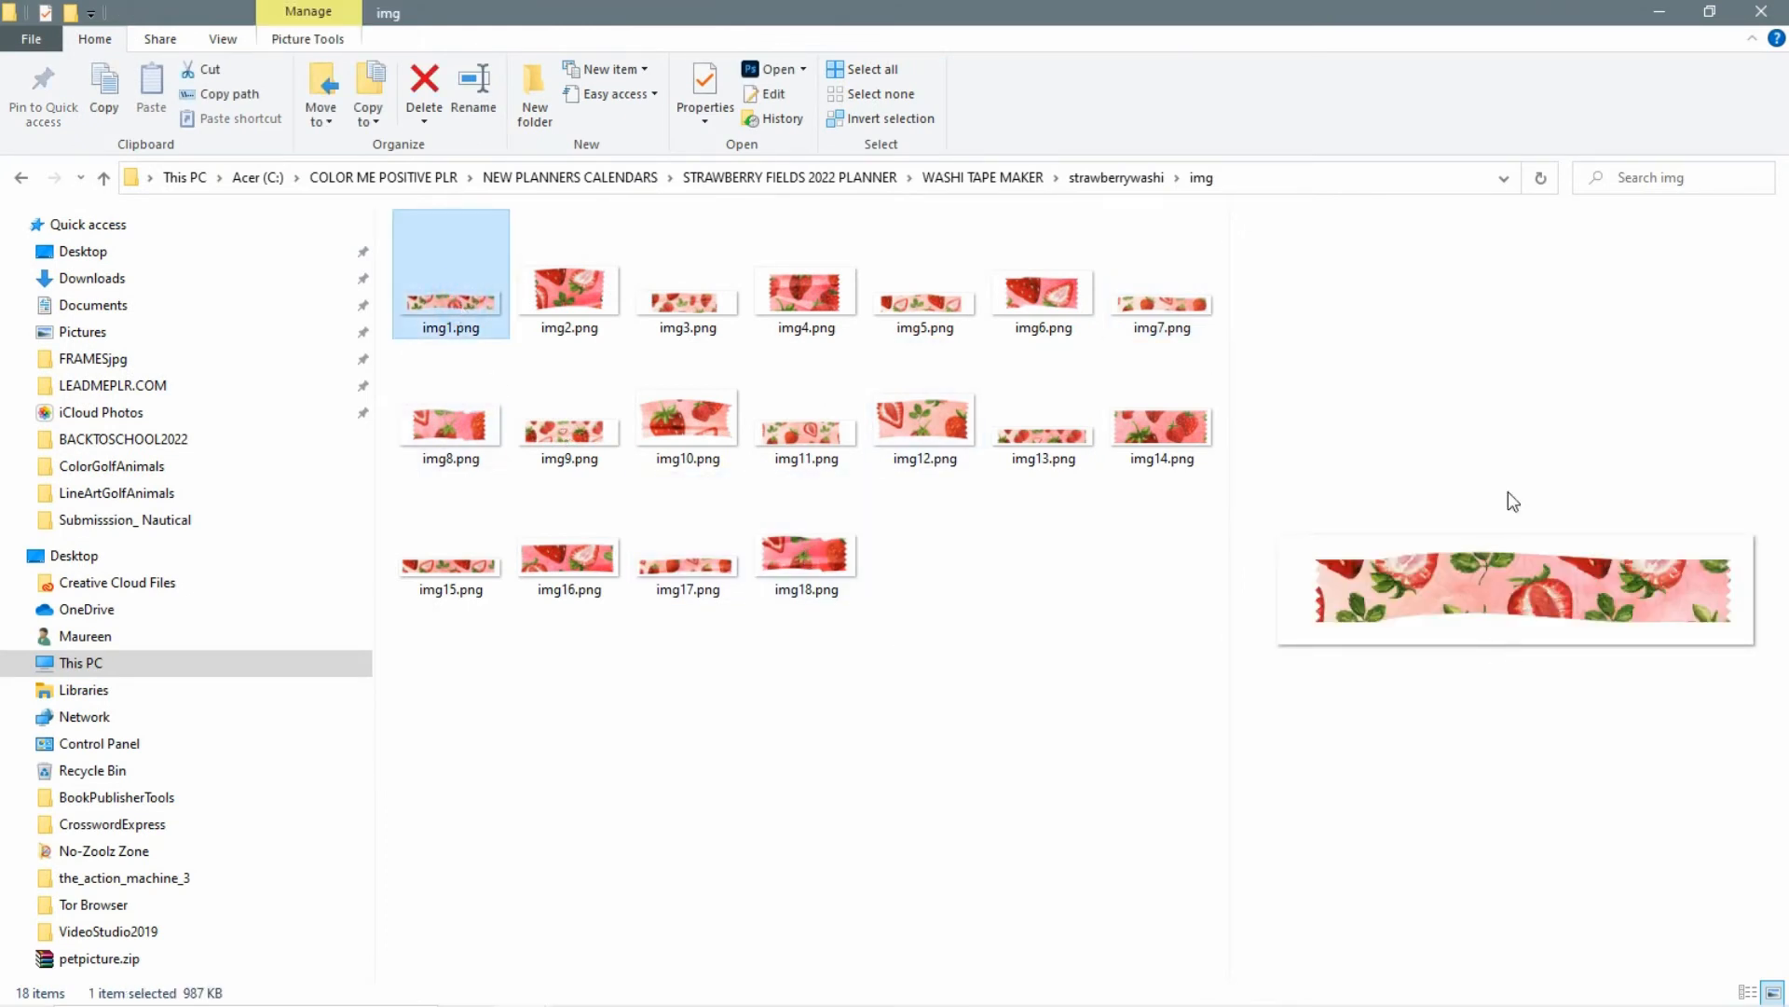
{"action": "left_click", "coordinate": [587, 291]}
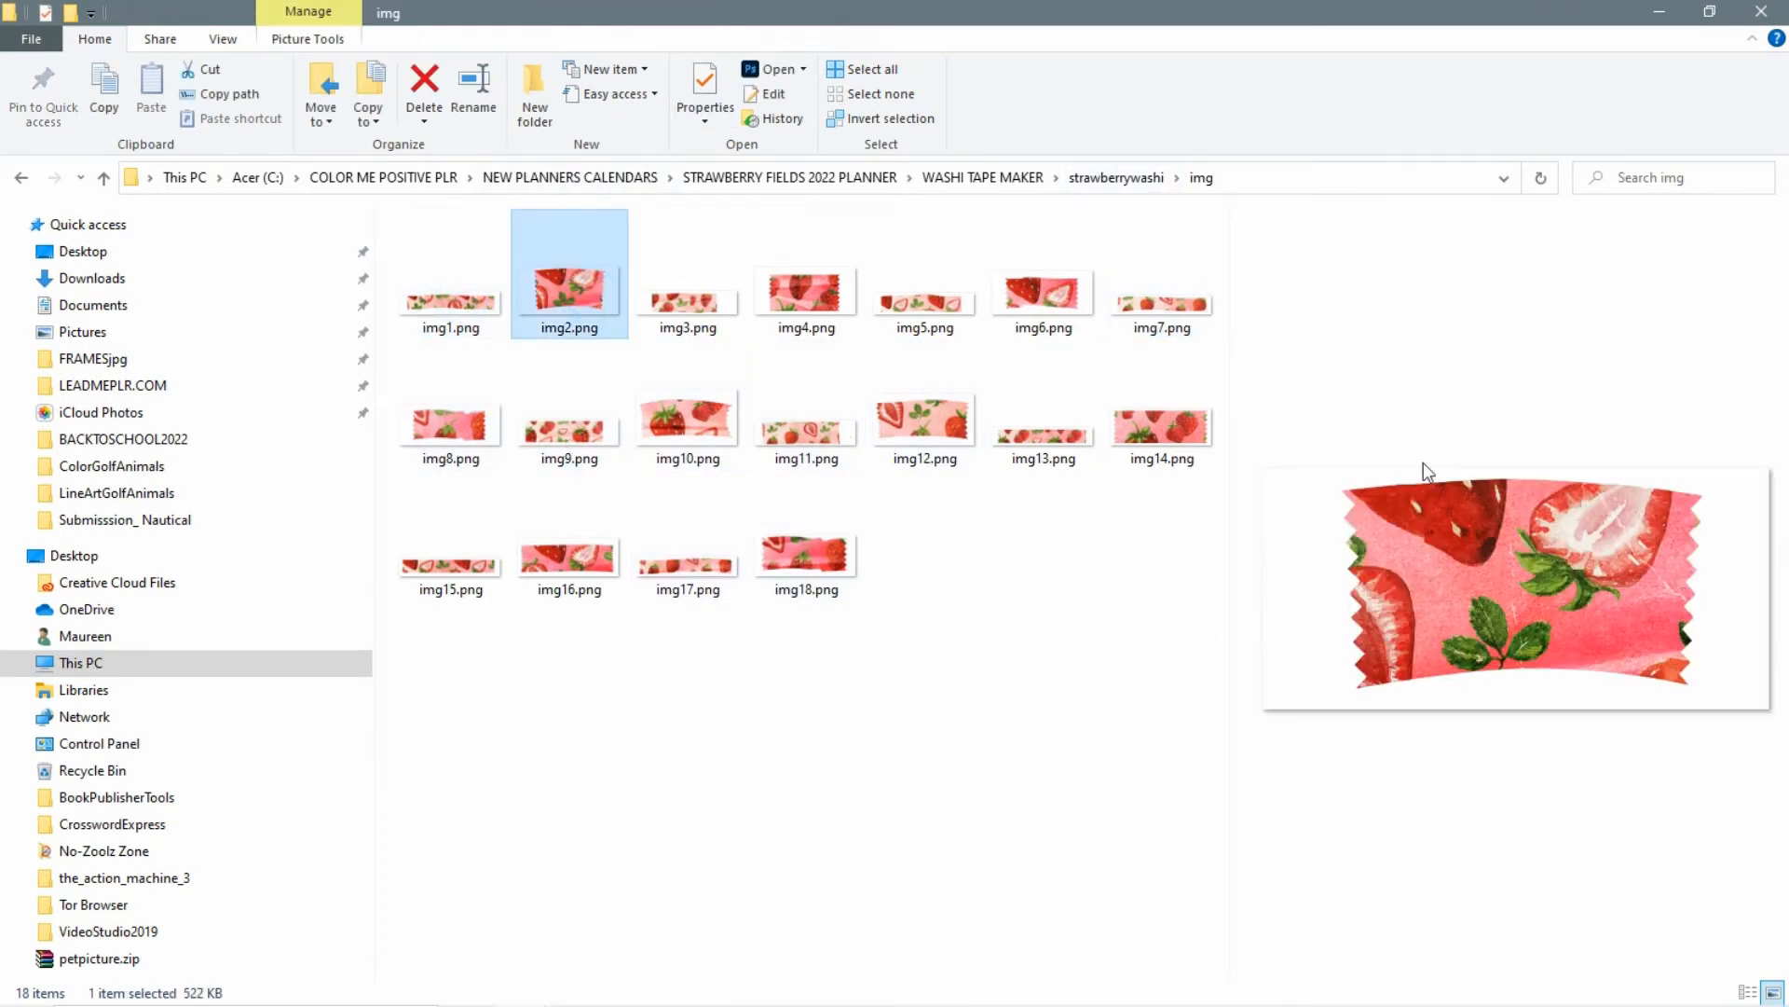
{"action": "left_click", "coordinate": [692, 313]}
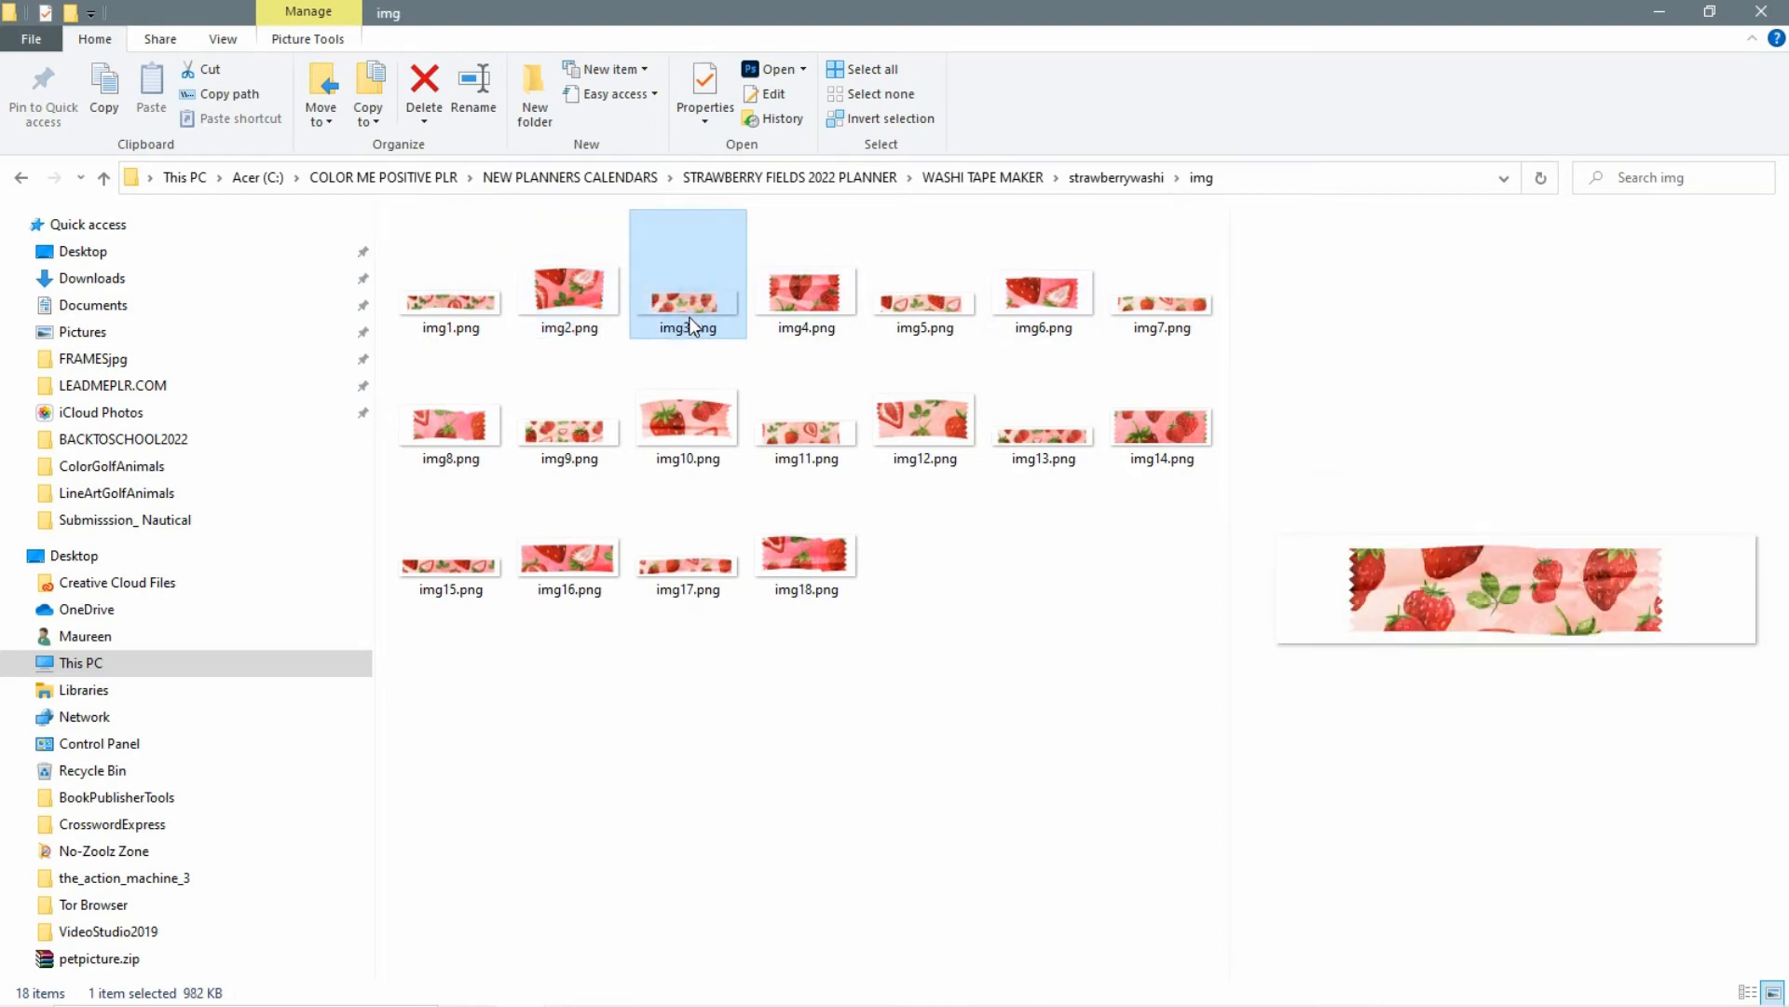
Preview the remaining extracted washi tape images one by one, from img4.png through img18.png.
{"action": "left_click", "coordinate": [814, 305]}
{"action": "left_click", "coordinate": [935, 304]}
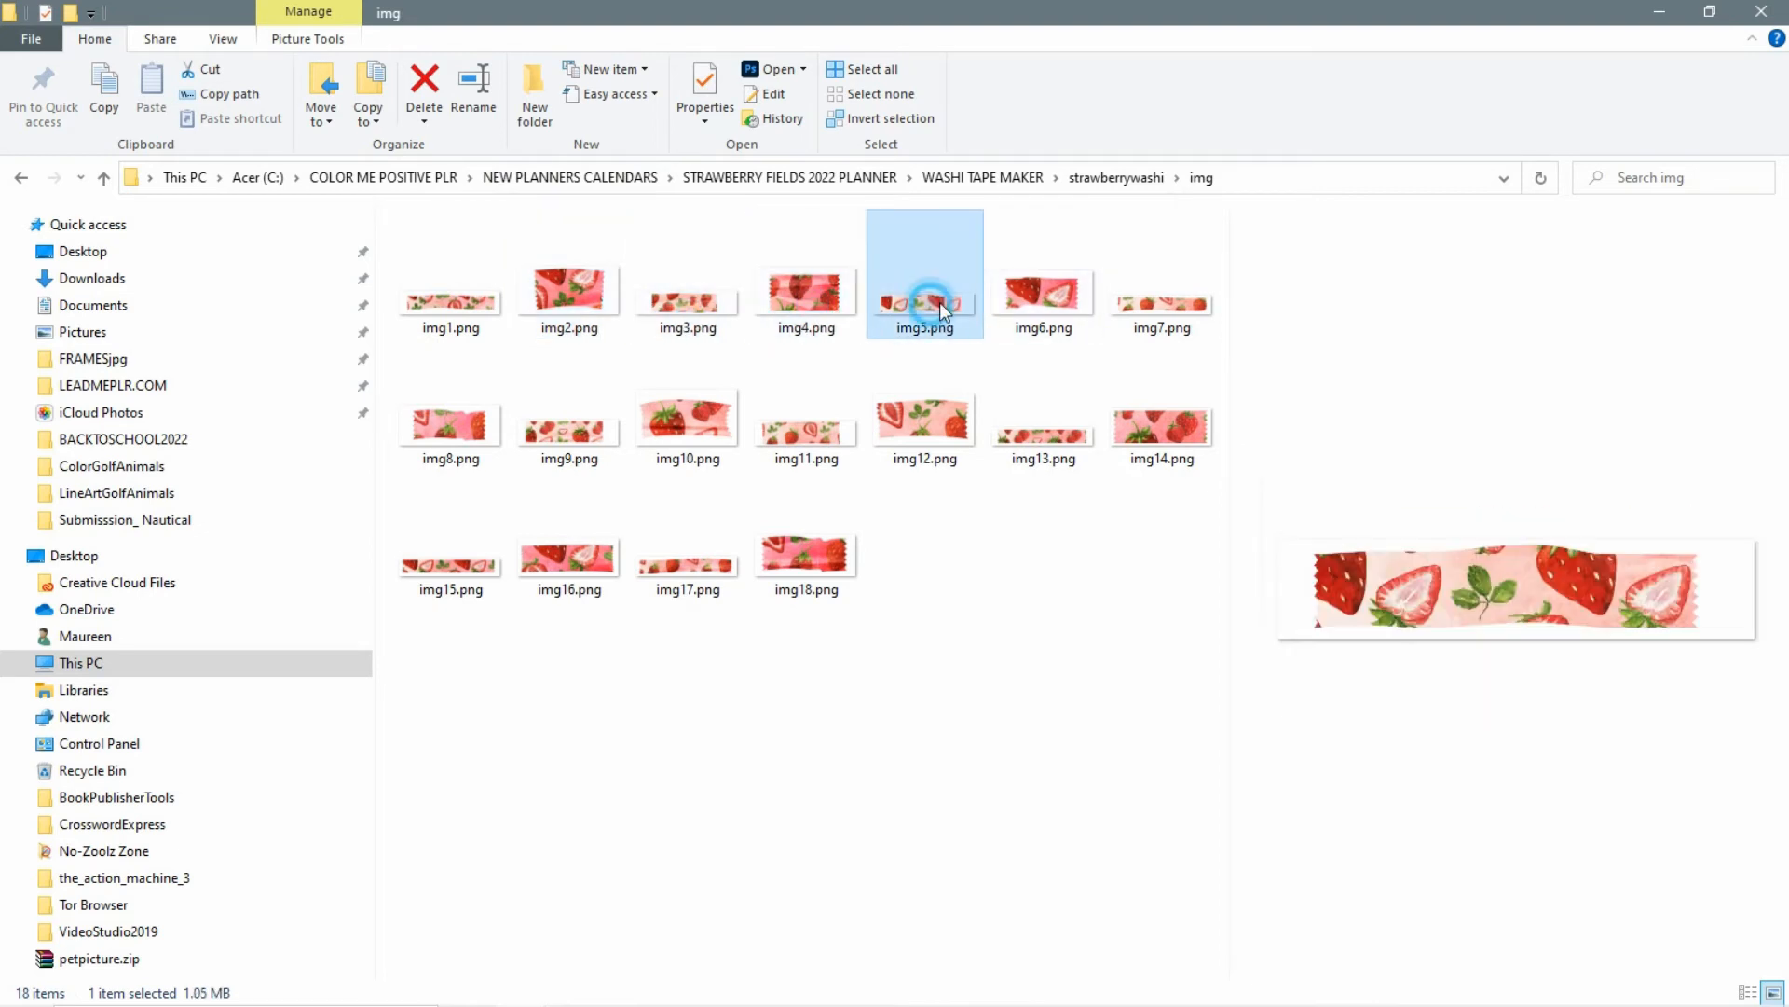
{"action": "left_click", "coordinate": [1029, 293]}
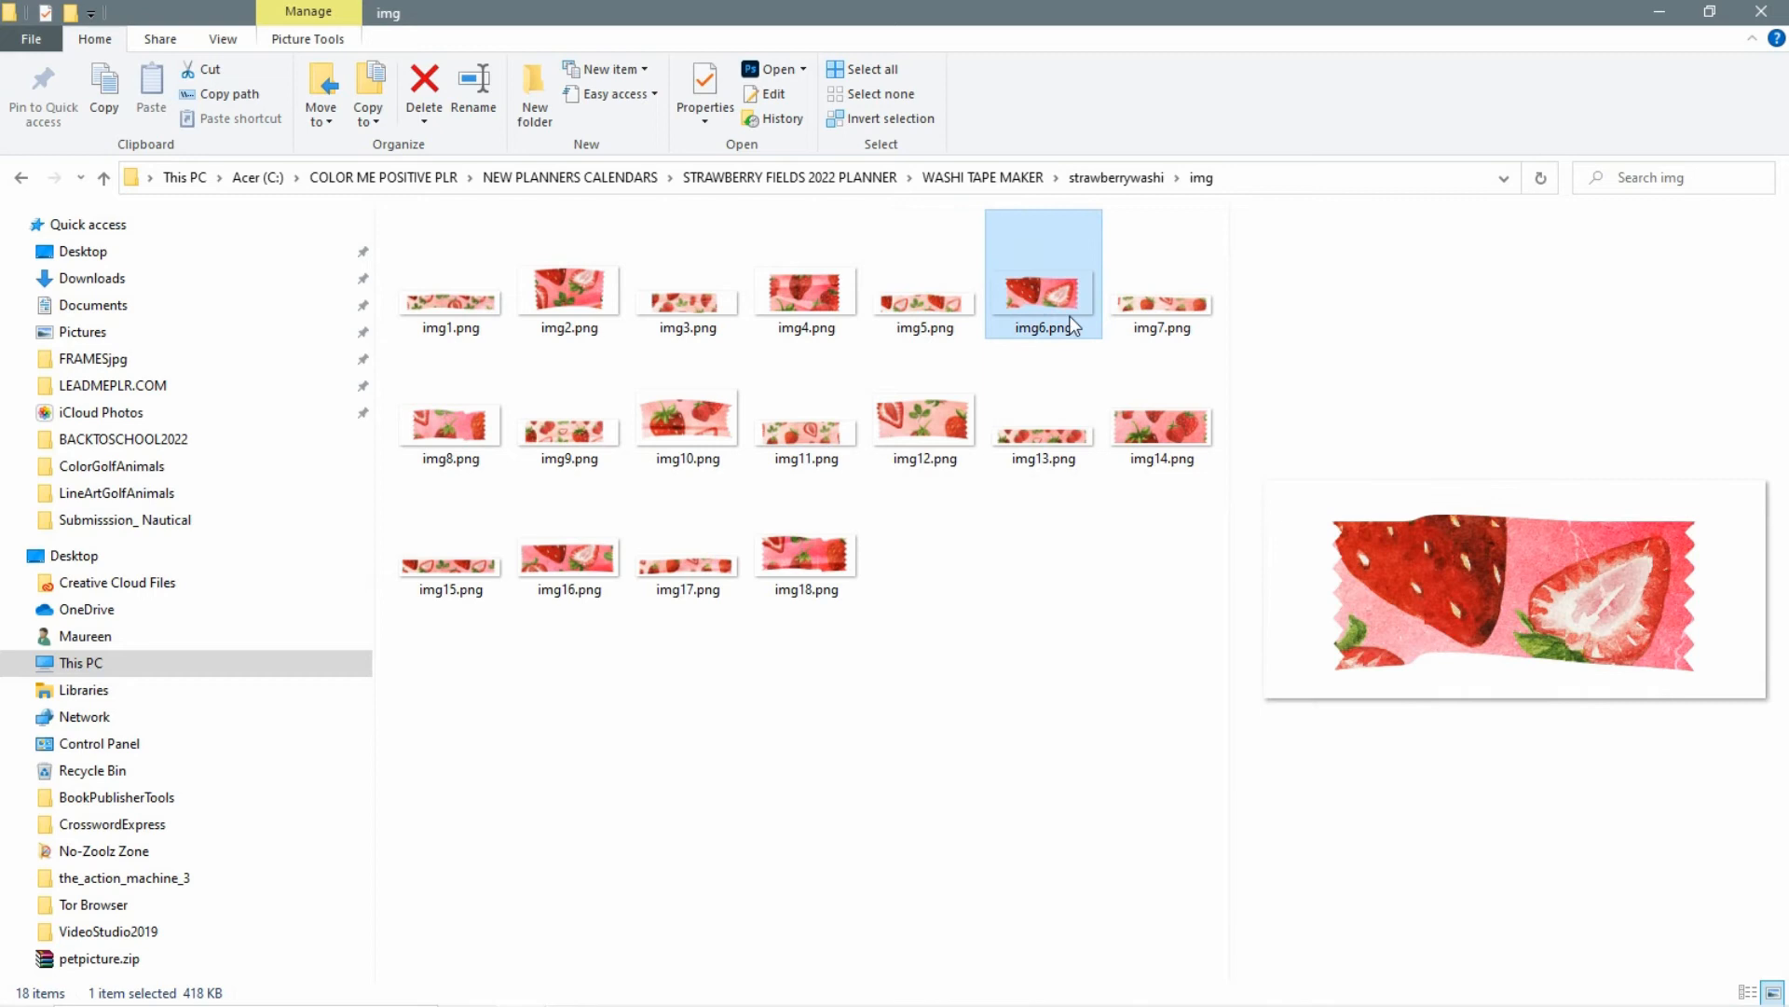
{"action": "left_click", "coordinate": [1154, 308]}
{"action": "left_click", "coordinate": [450, 434]}
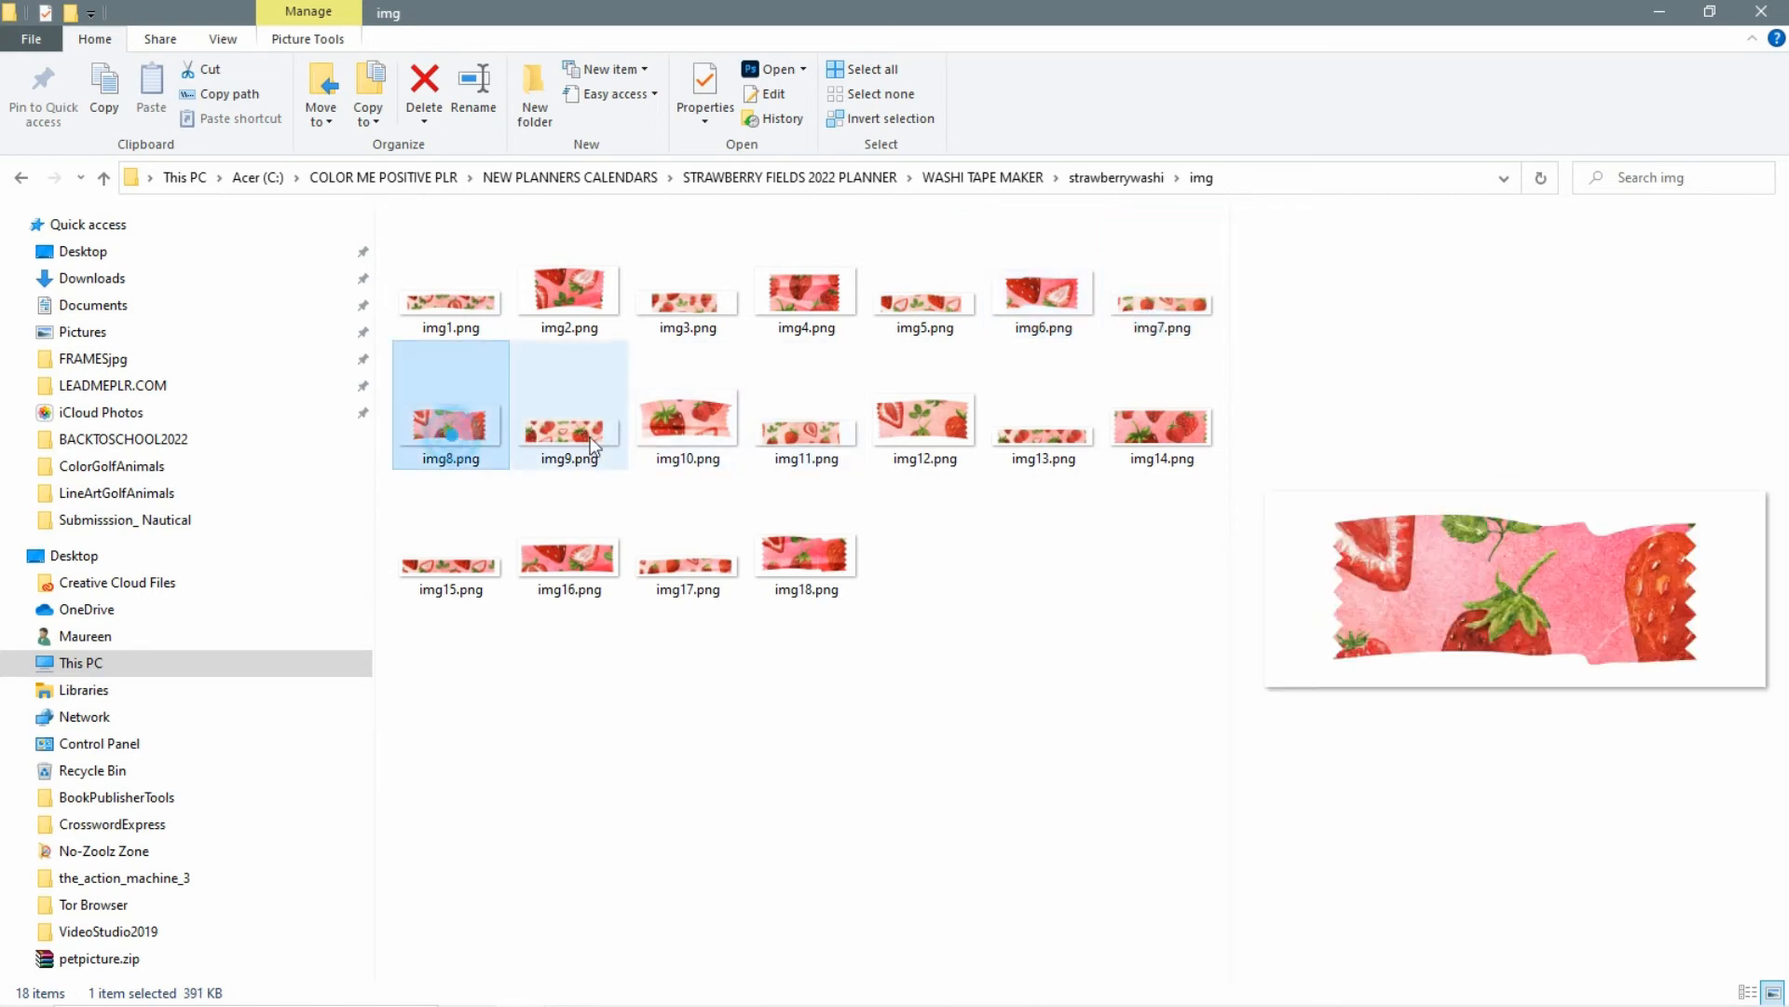
{"action": "left_click", "coordinate": [592, 446]}
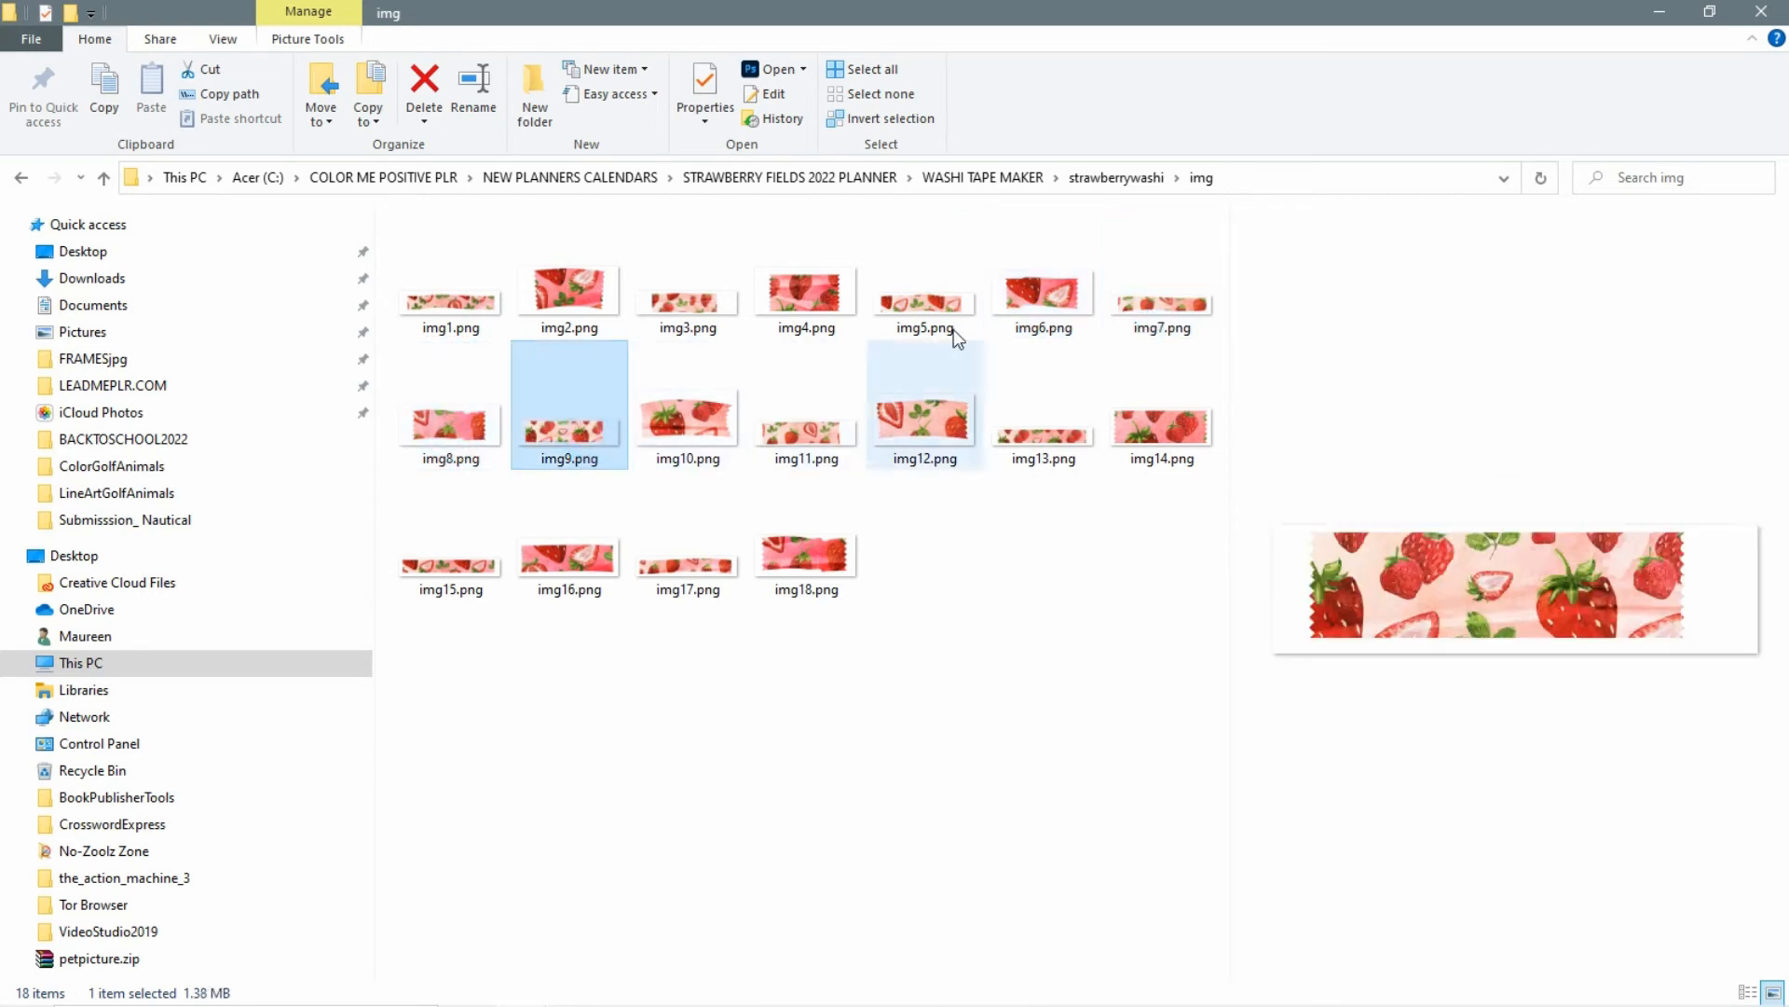
{"action": "left_click", "coordinate": [697, 440]}
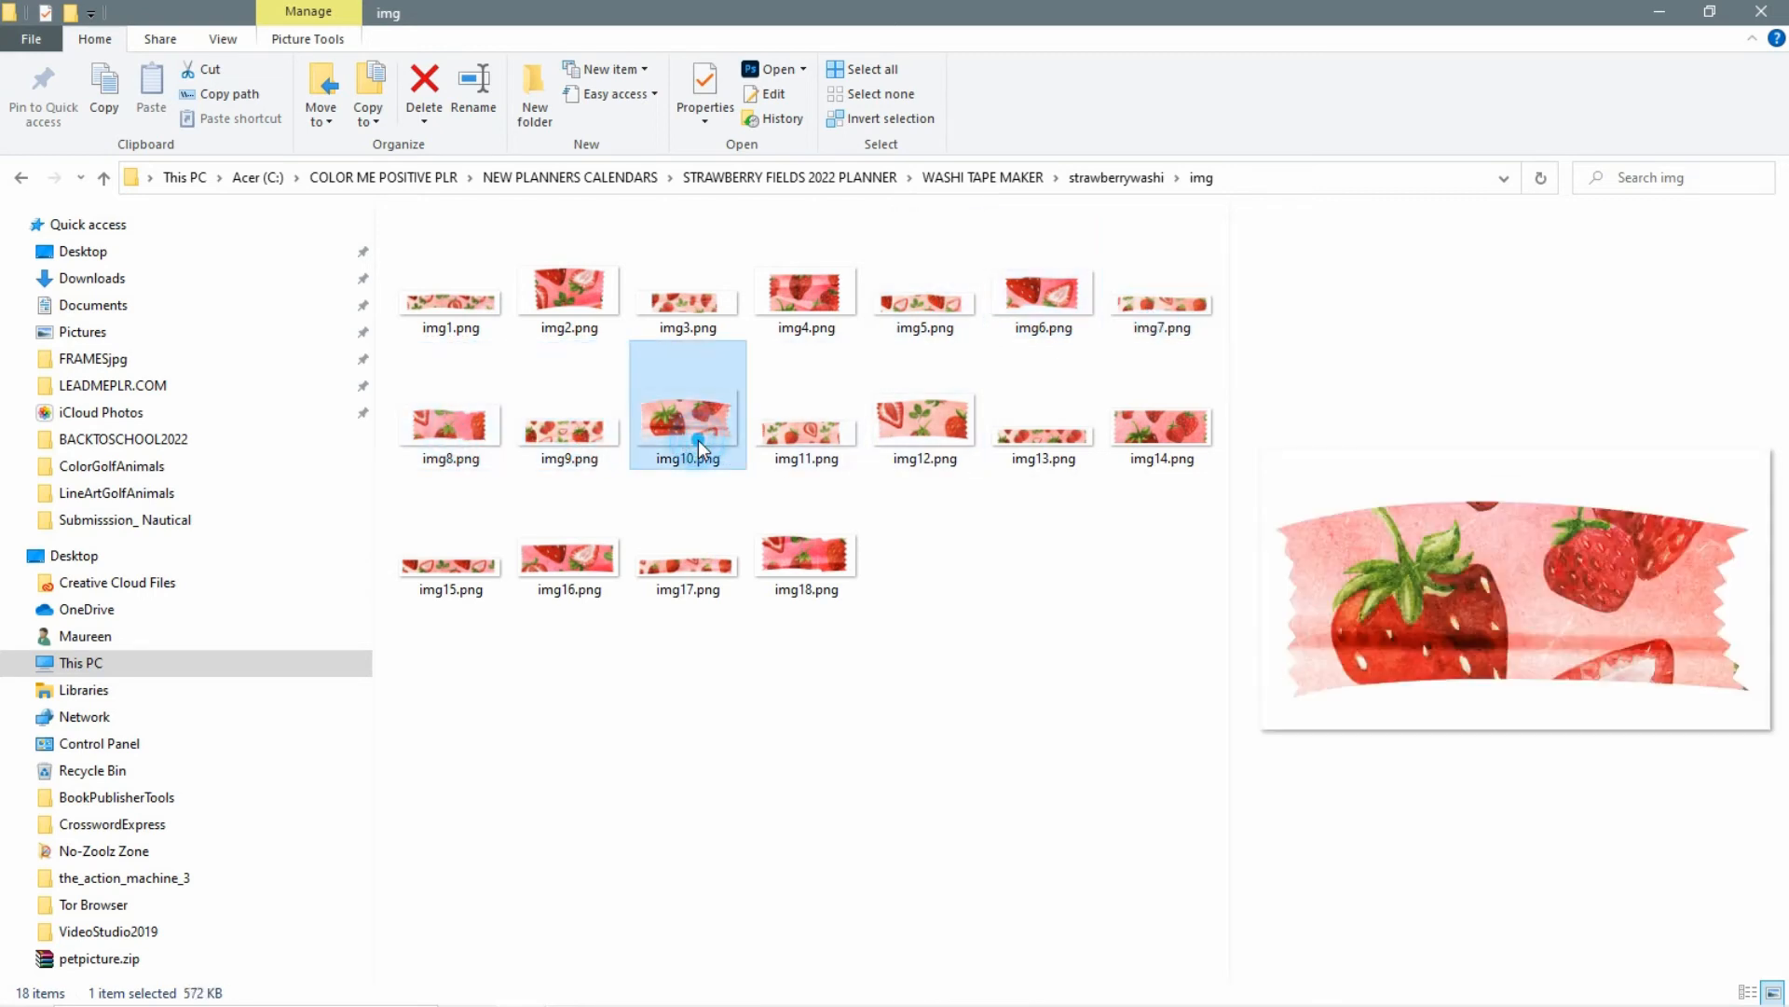
{"action": "left_click", "coordinate": [815, 439]}
{"action": "left_click", "coordinate": [953, 425]}
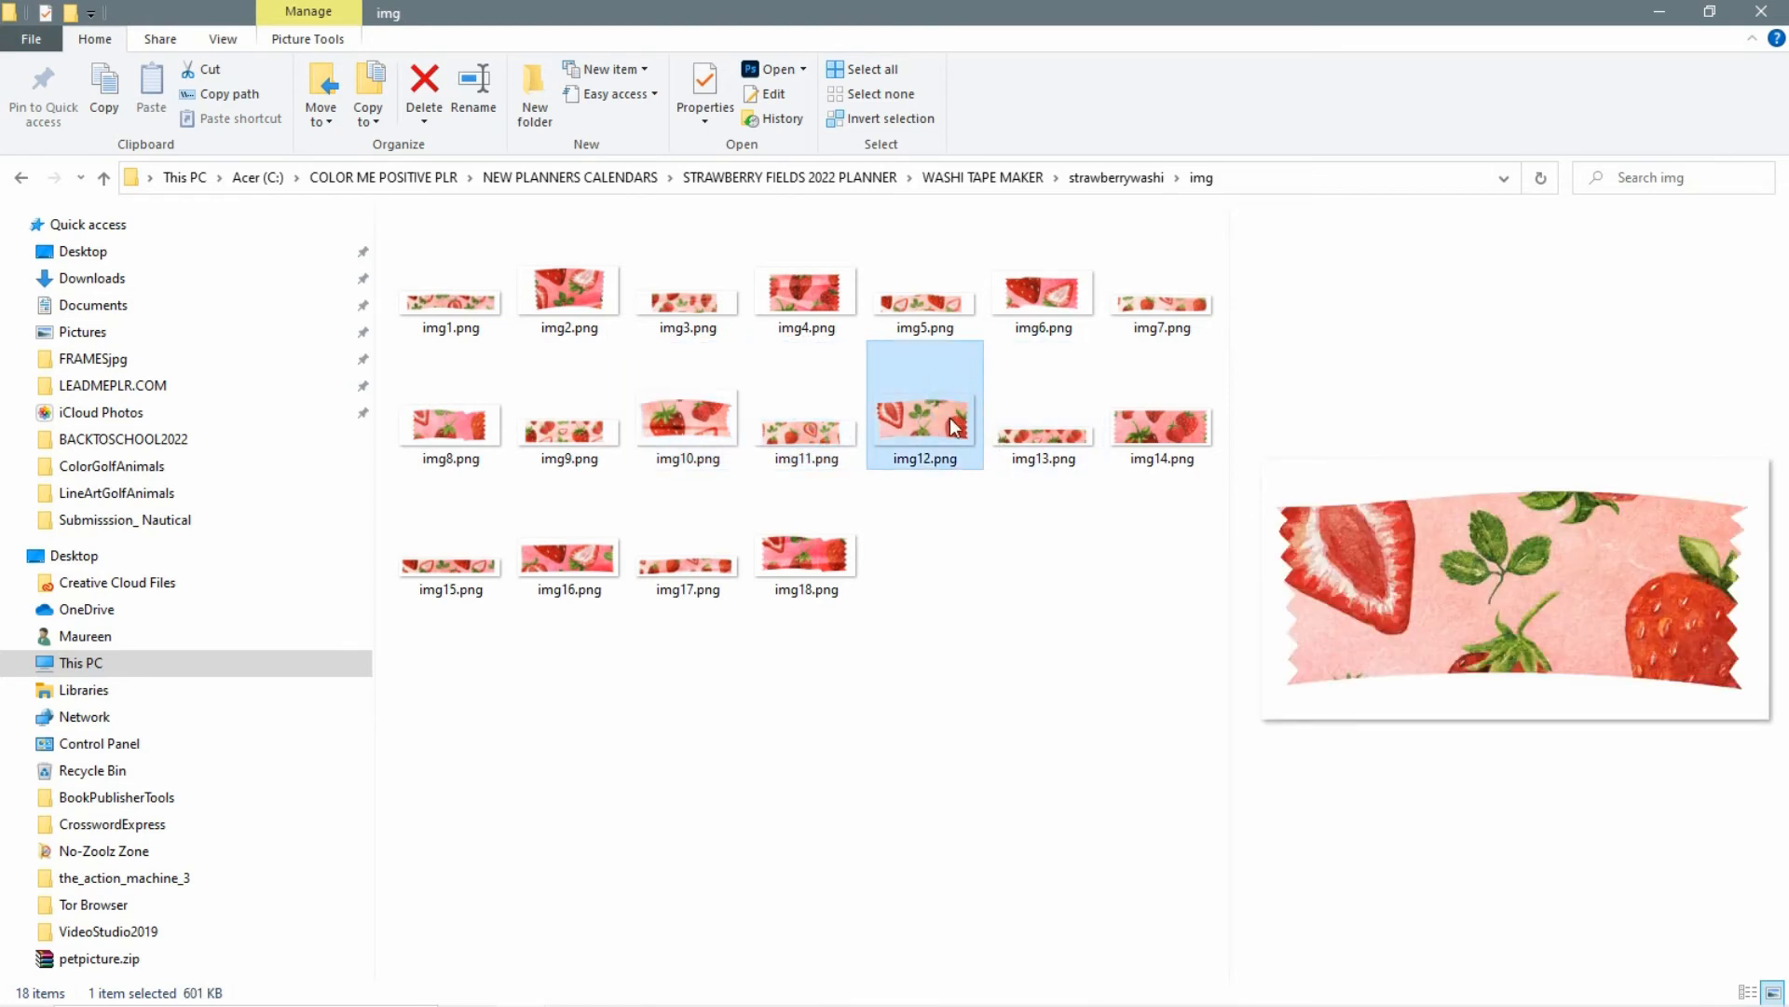
{"action": "left_click", "coordinate": [1031, 427]}
{"action": "left_click", "coordinate": [1200, 423]}
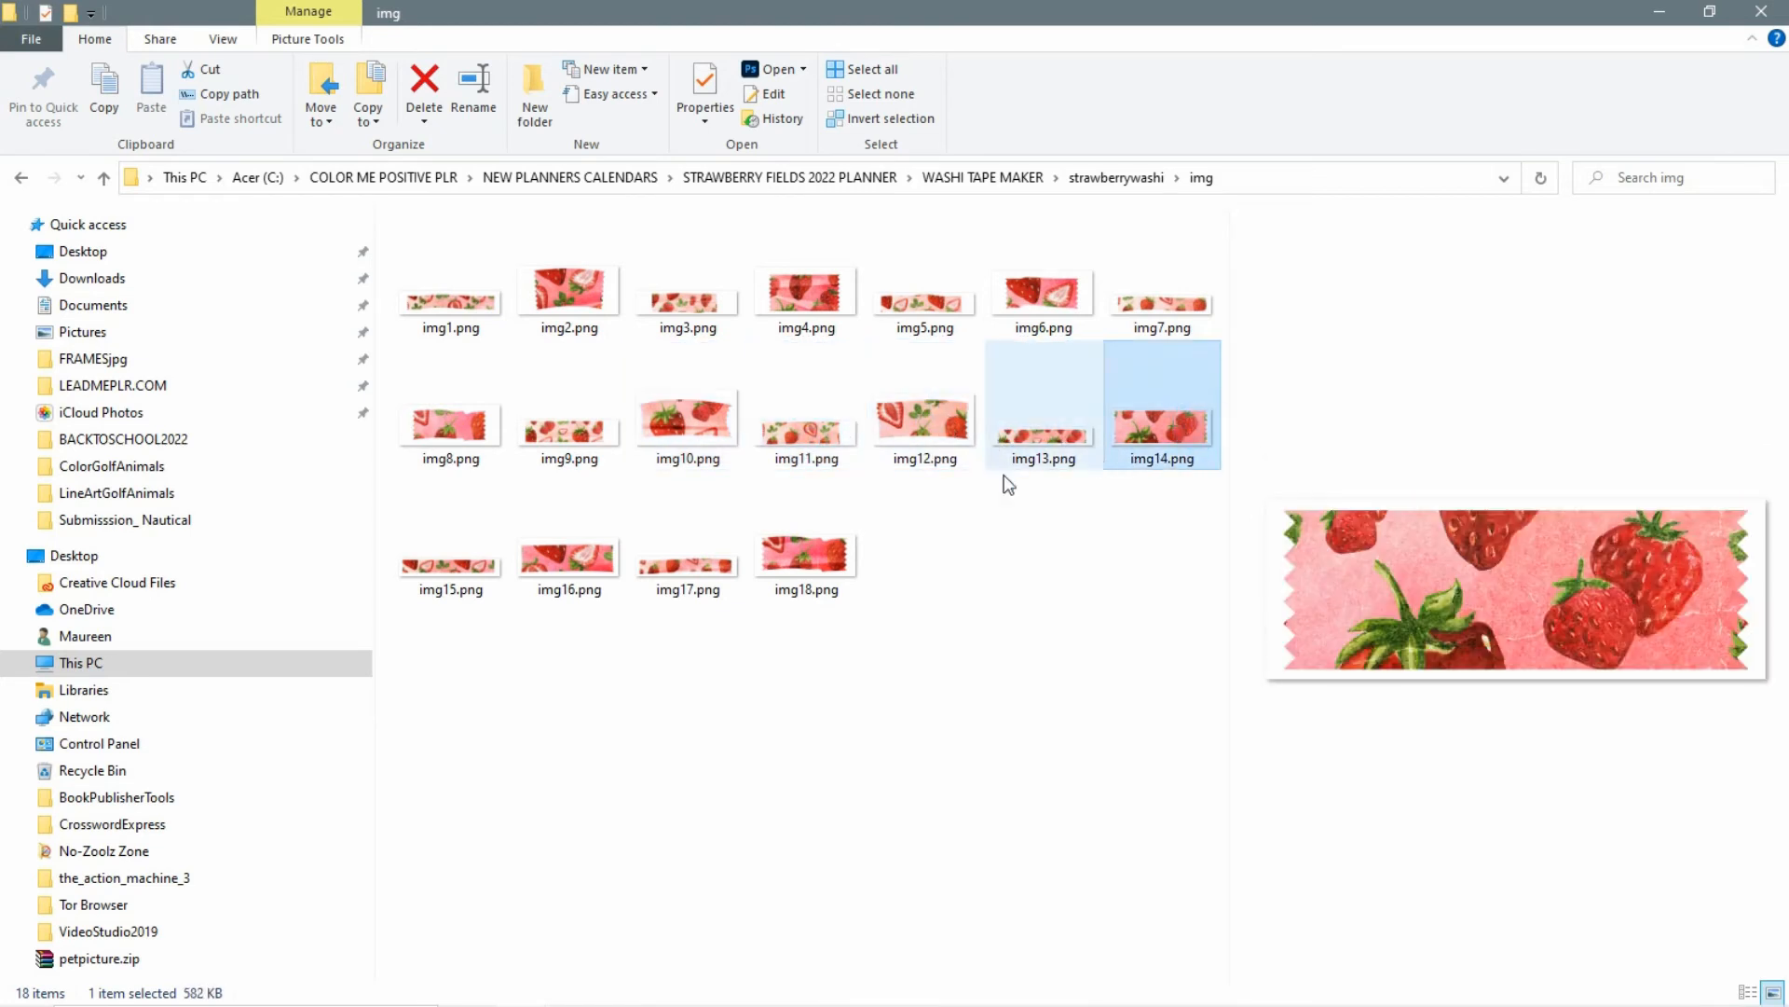
{"action": "left_click", "coordinate": [459, 559]}
{"action": "left_click", "coordinate": [575, 558]}
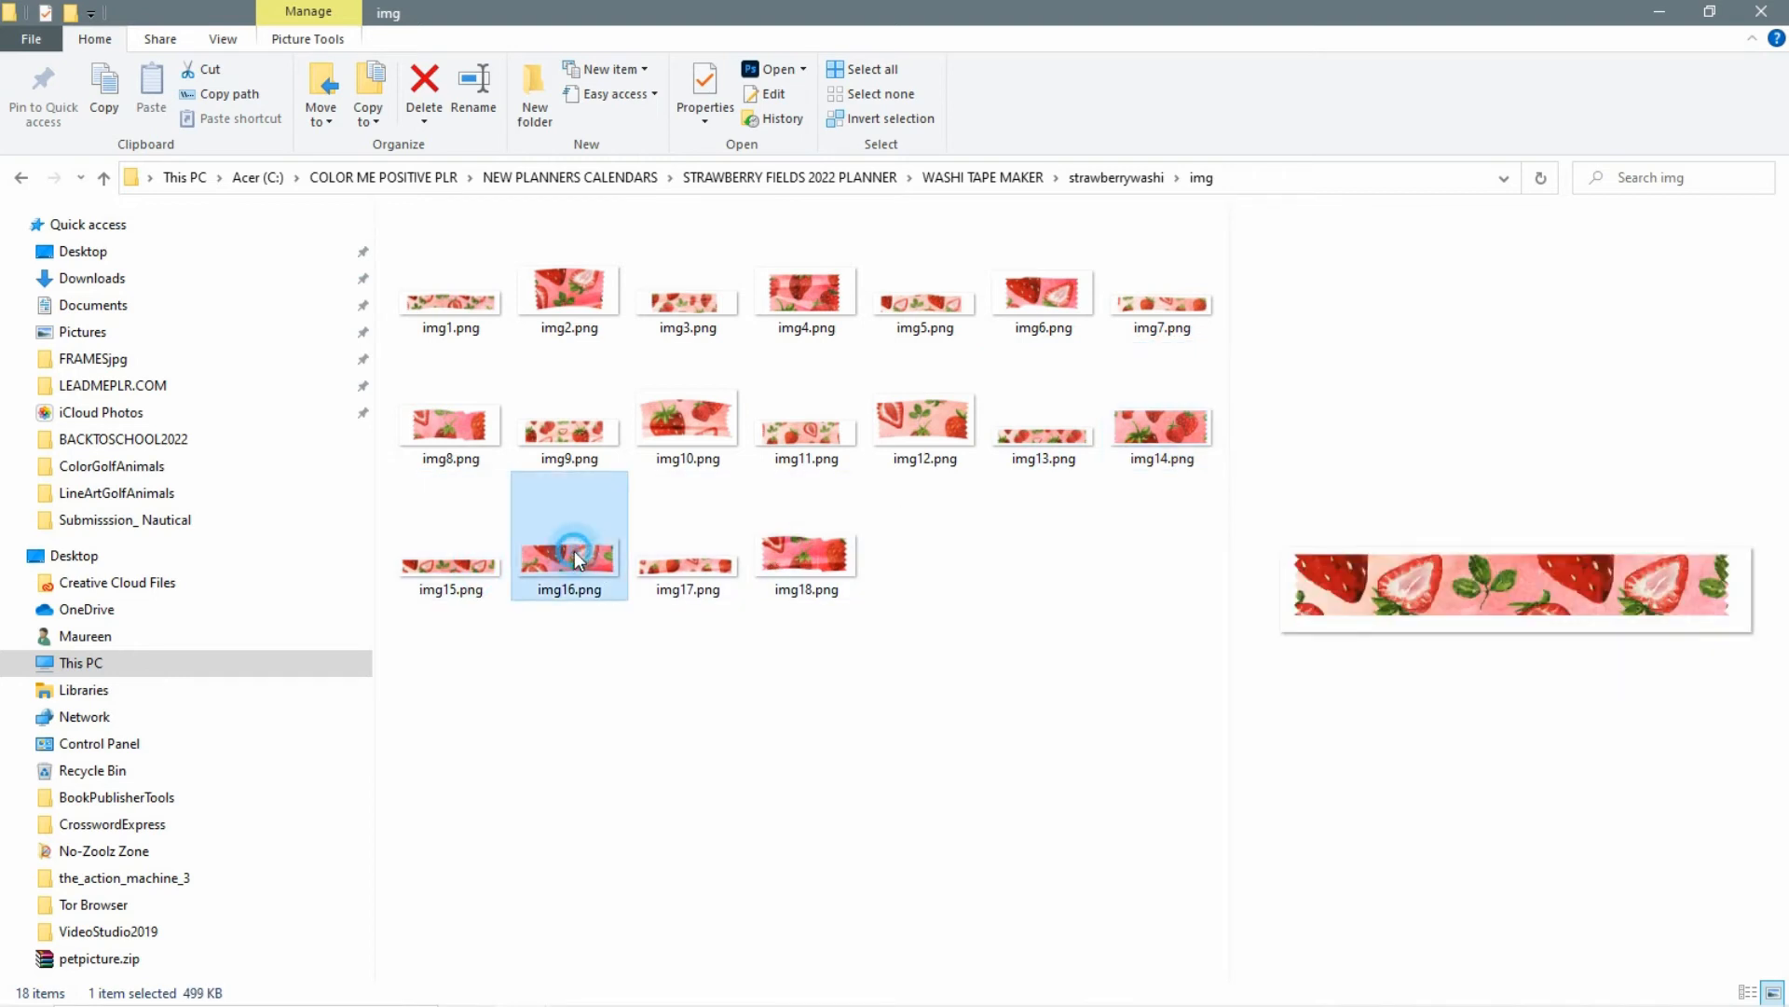
{"action": "left_click", "coordinate": [710, 572]}
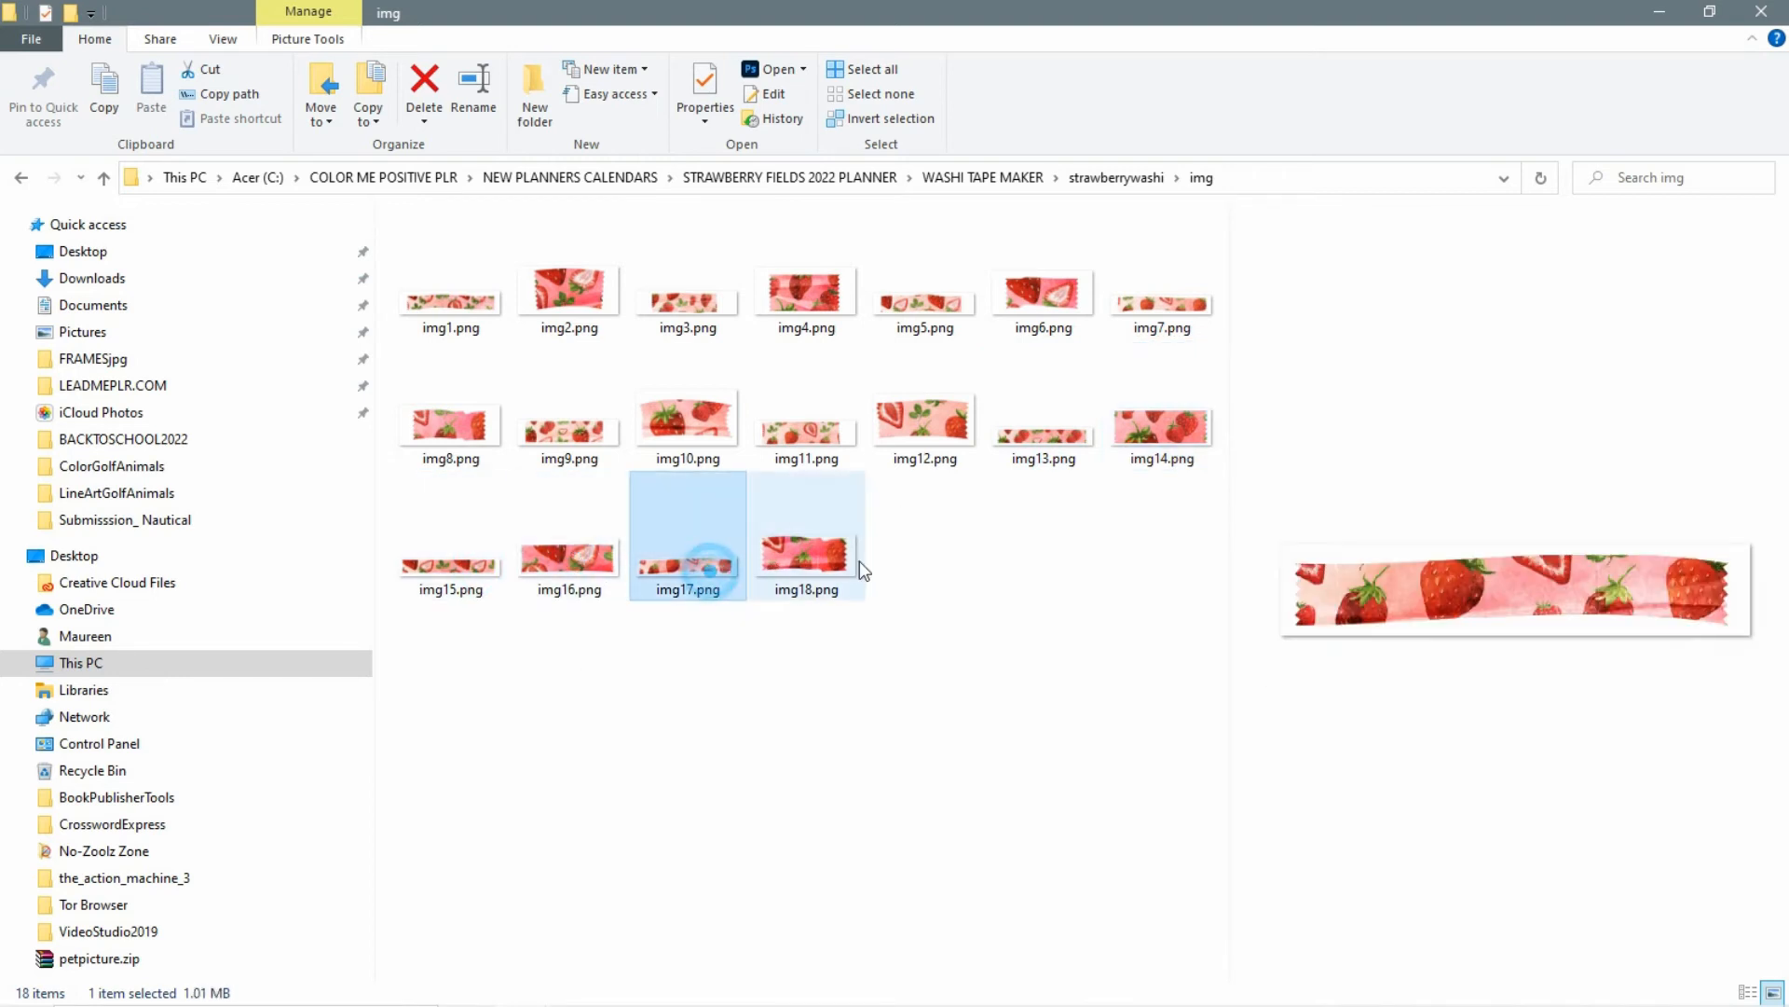
{"action": "left_click", "coordinate": [803, 557]}
Switch back to Photopea in Firefox and make the Shadows layer visible.
{"action": "mouse_move", "coordinate": [697, 1005]}
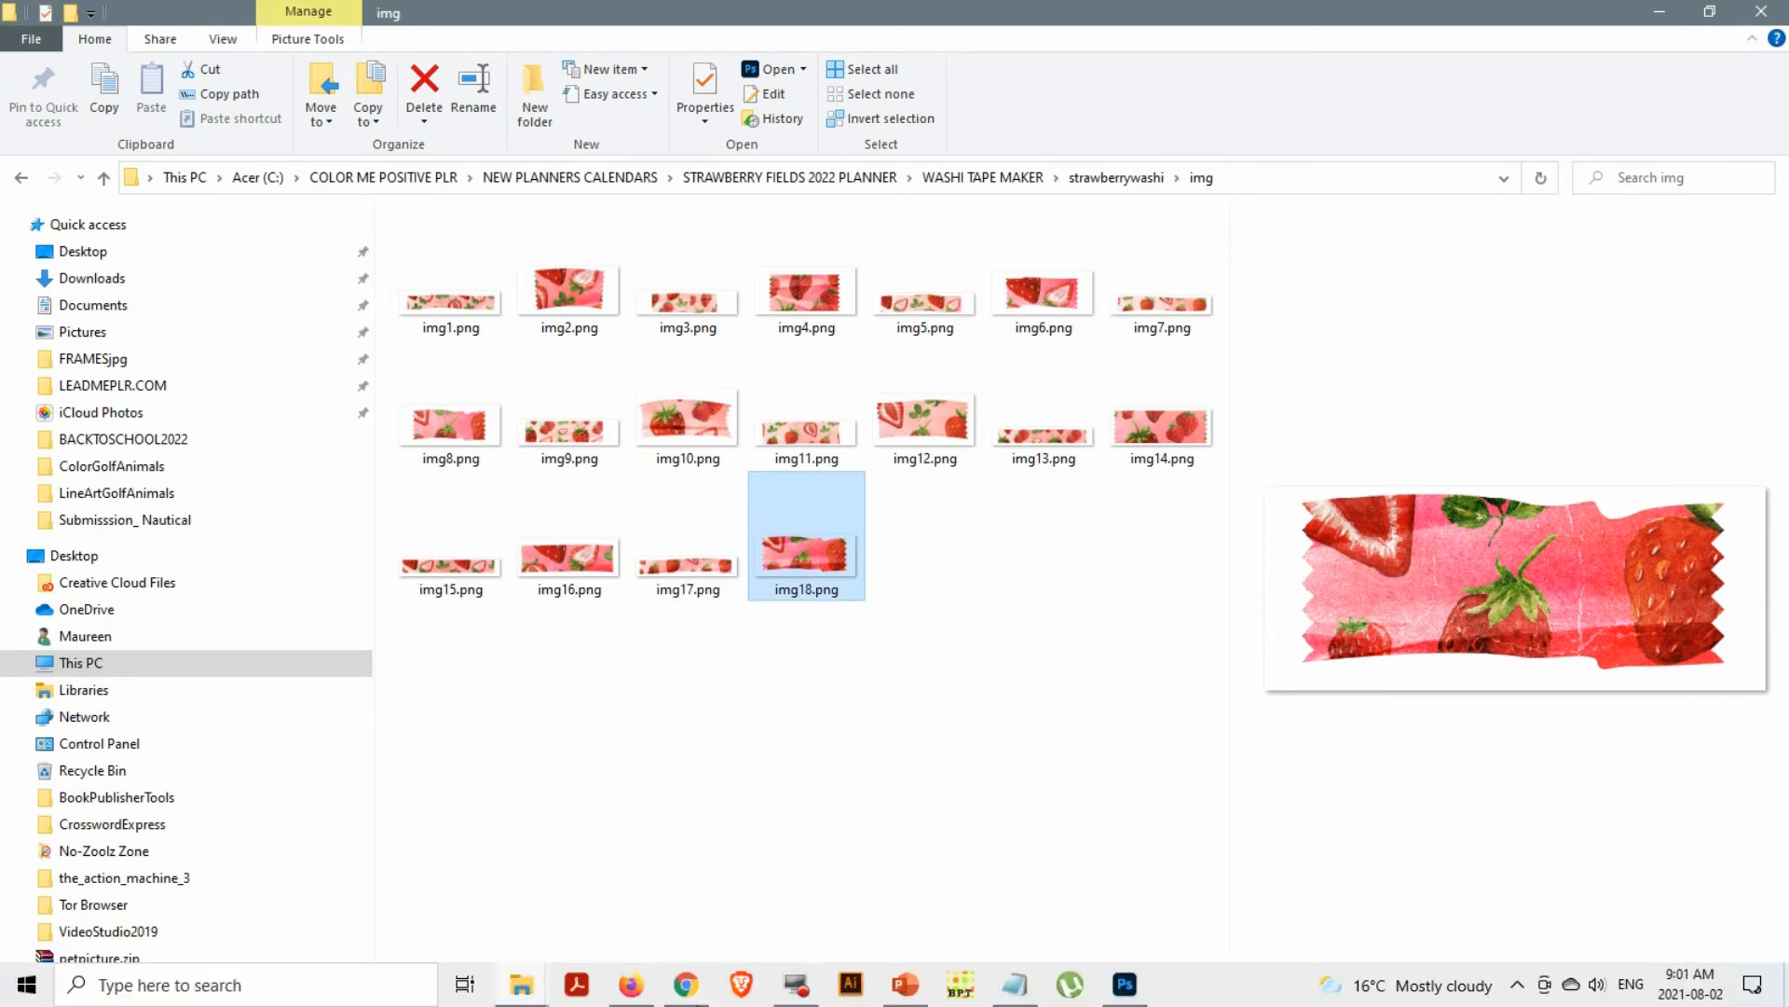
{"action": "left_click", "coordinate": [629, 995]}
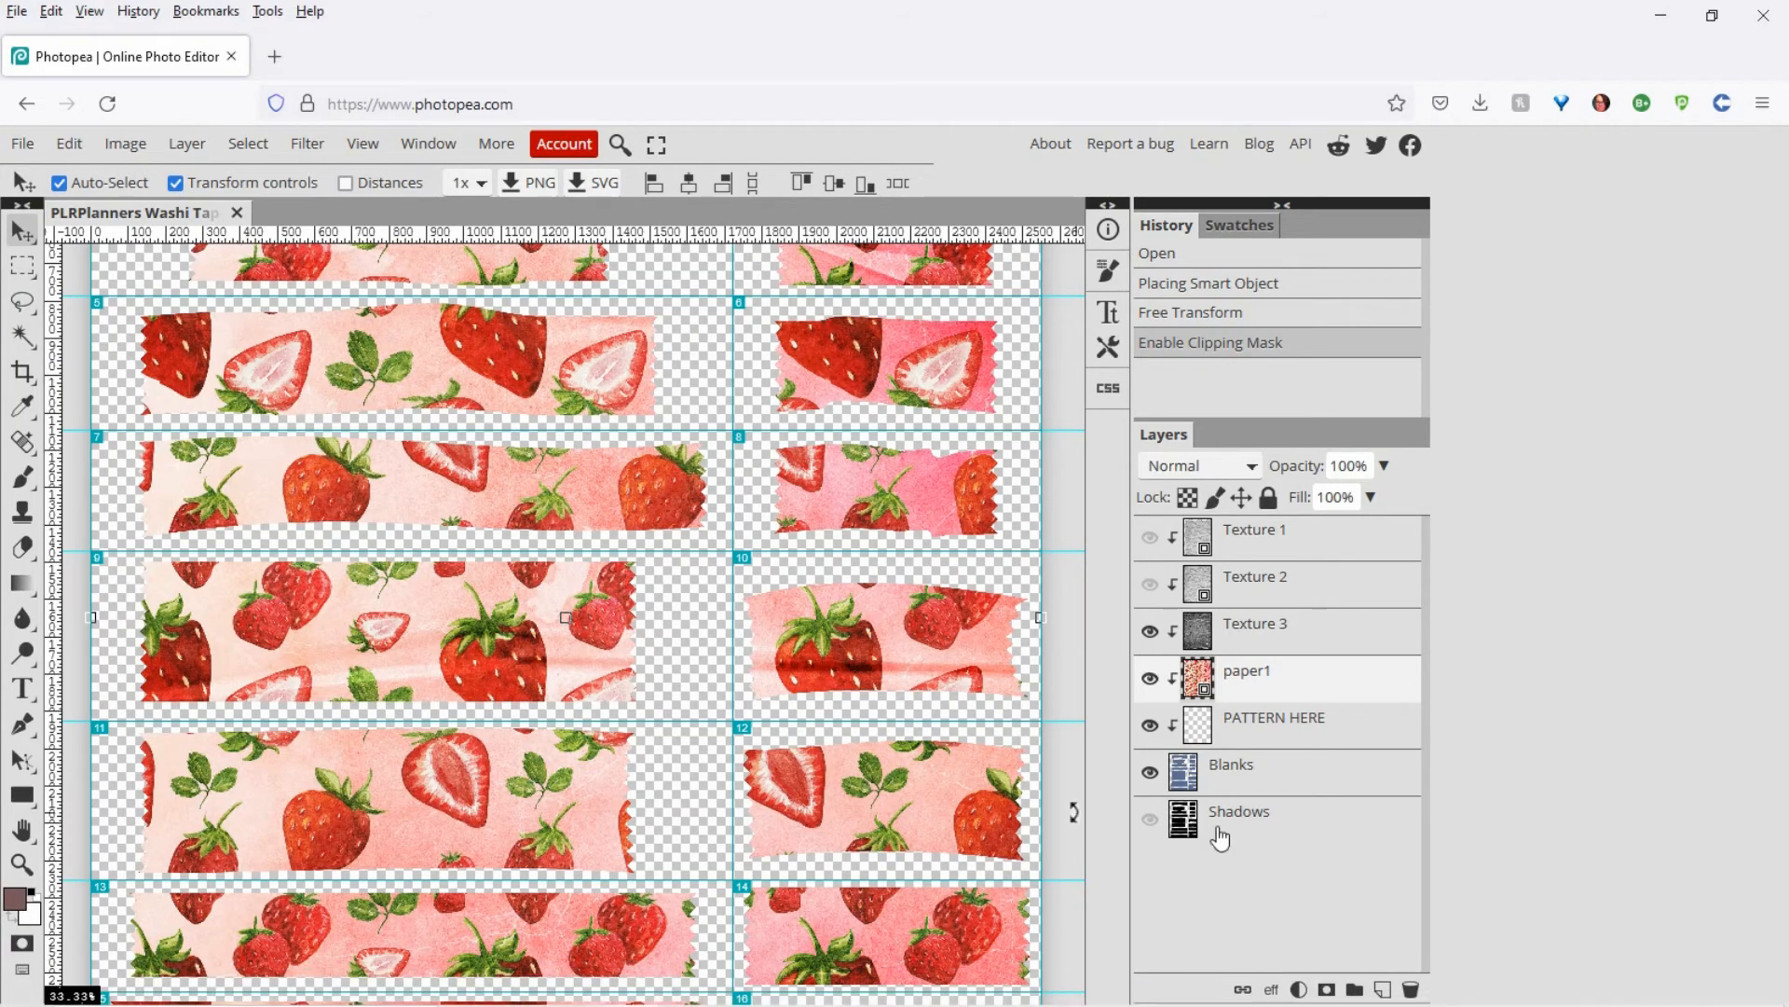
{"action": "left_click", "coordinate": [1150, 820]}
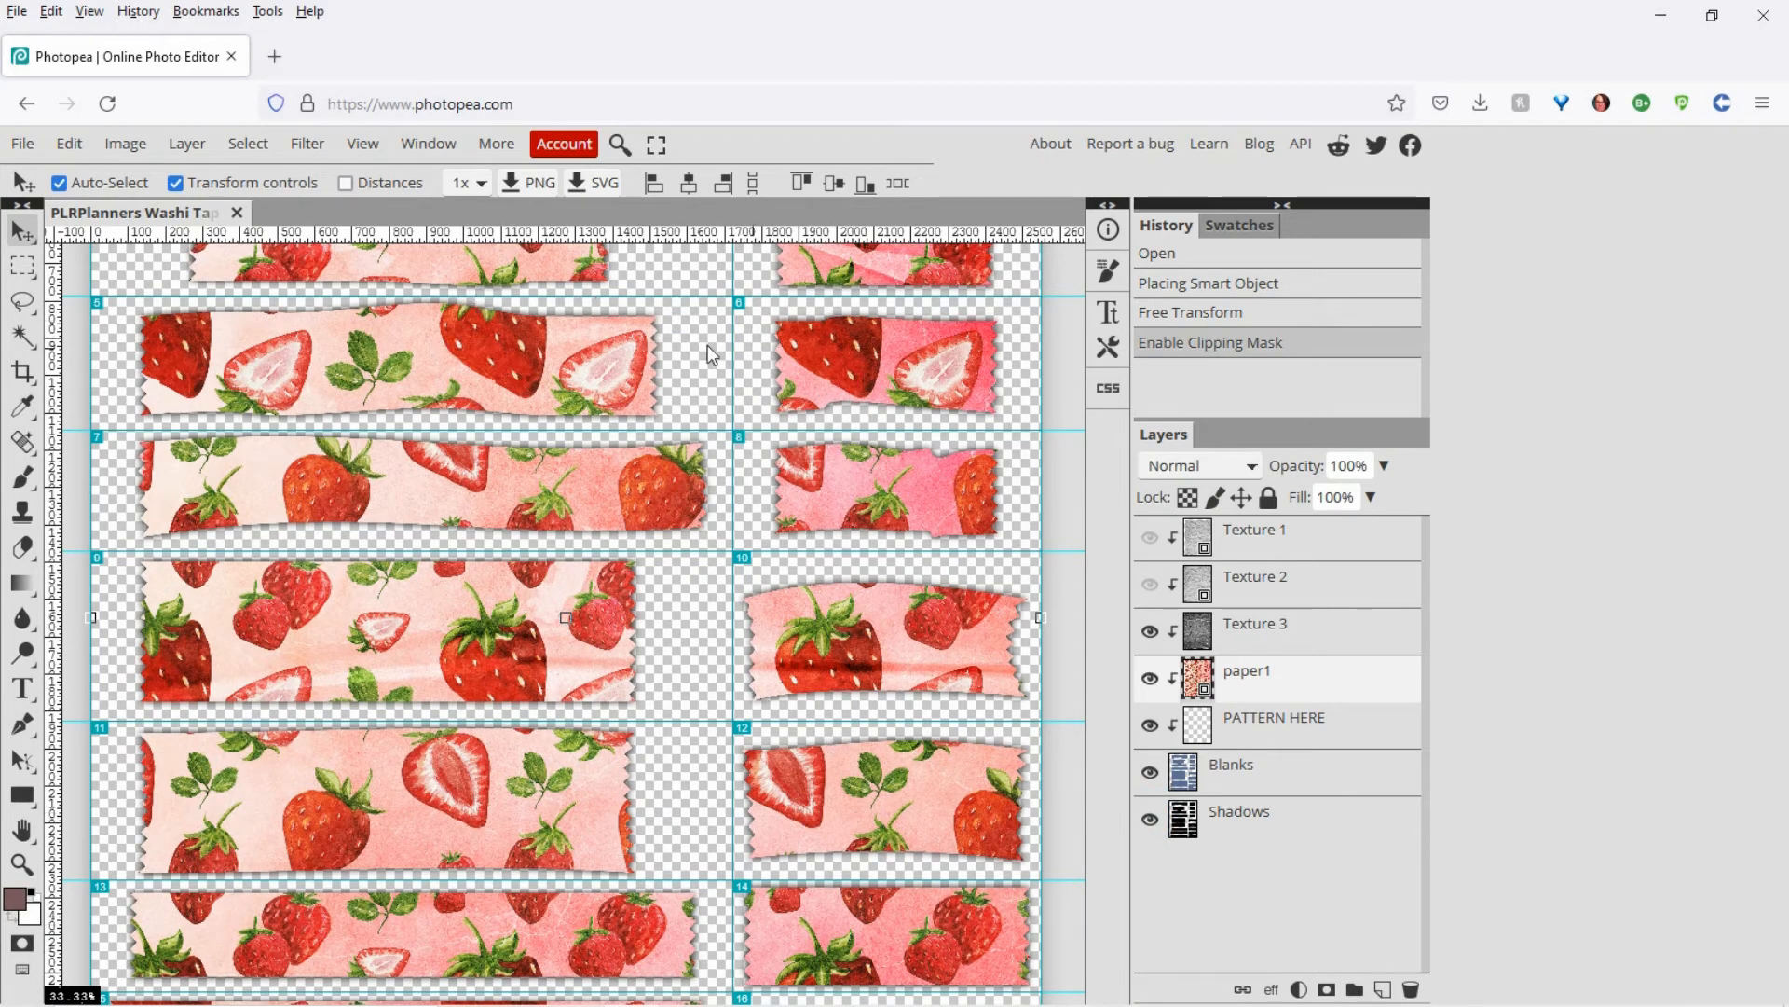
Export the shadowed washi tape sheet as PNG at 2550 x 3300 px and 100% quality, divided into slices.
{"action": "left_click", "coordinate": [22, 142]}
{"action": "mouse_move", "coordinate": [82, 472]}
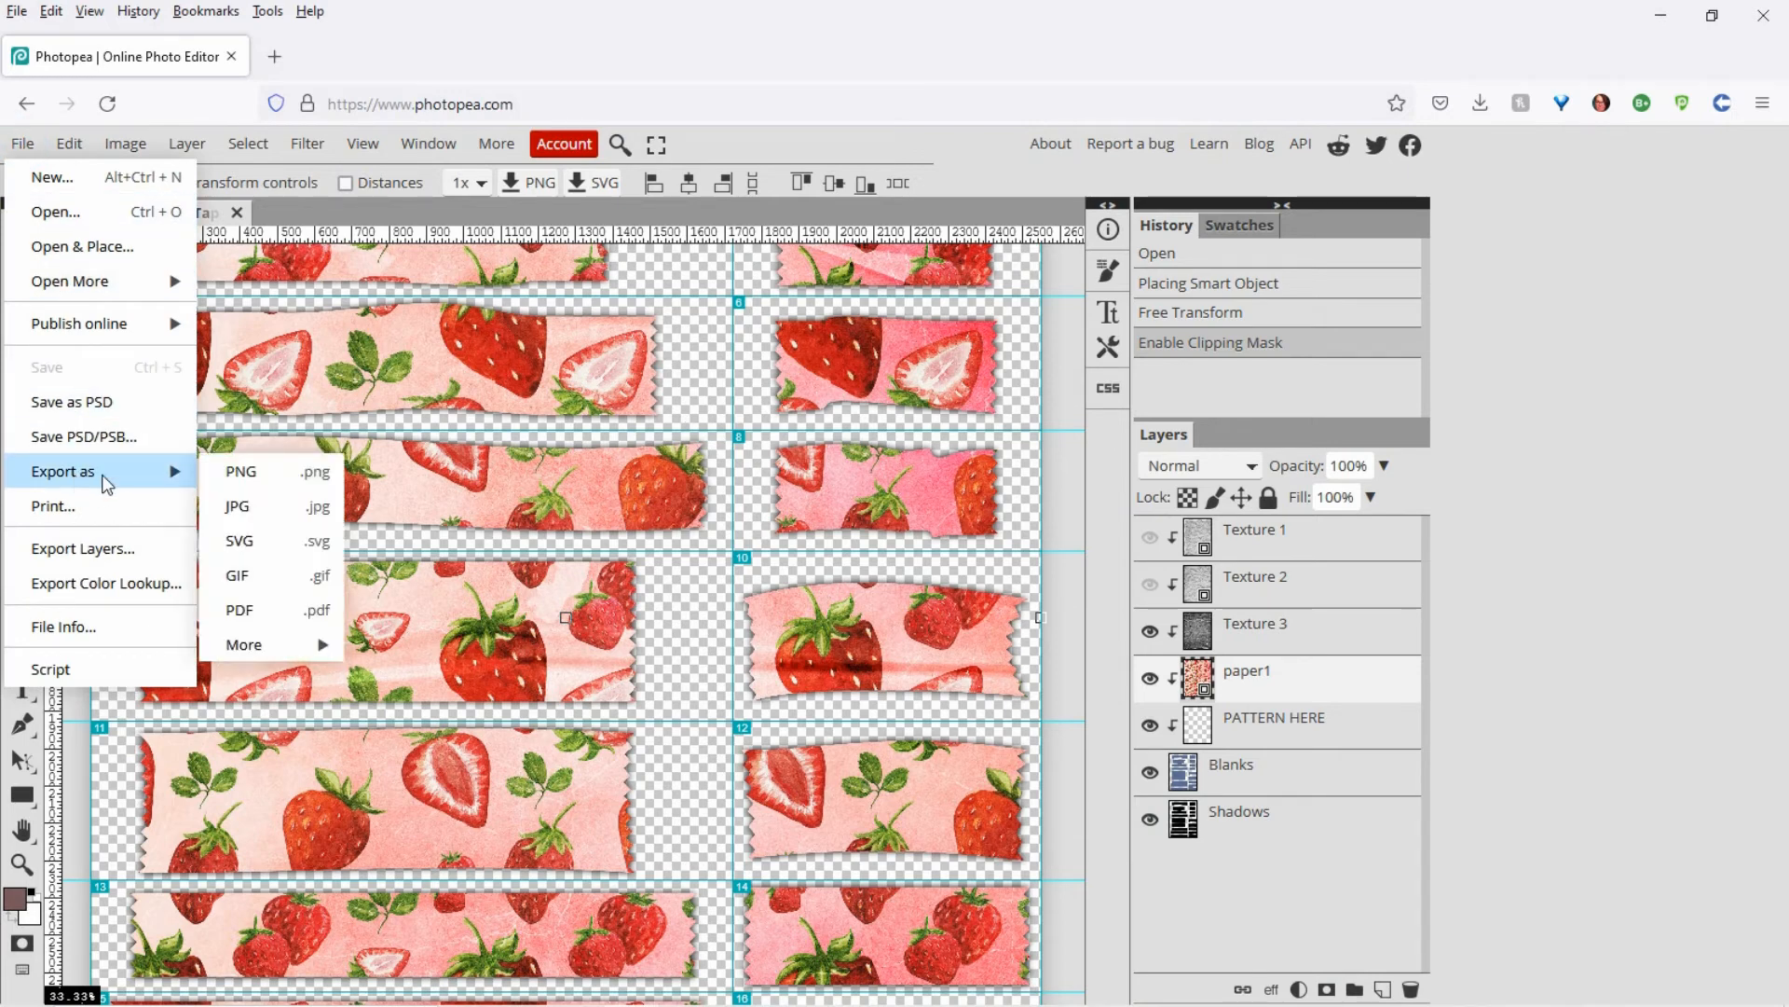
{"action": "left_click", "coordinate": [239, 472]}
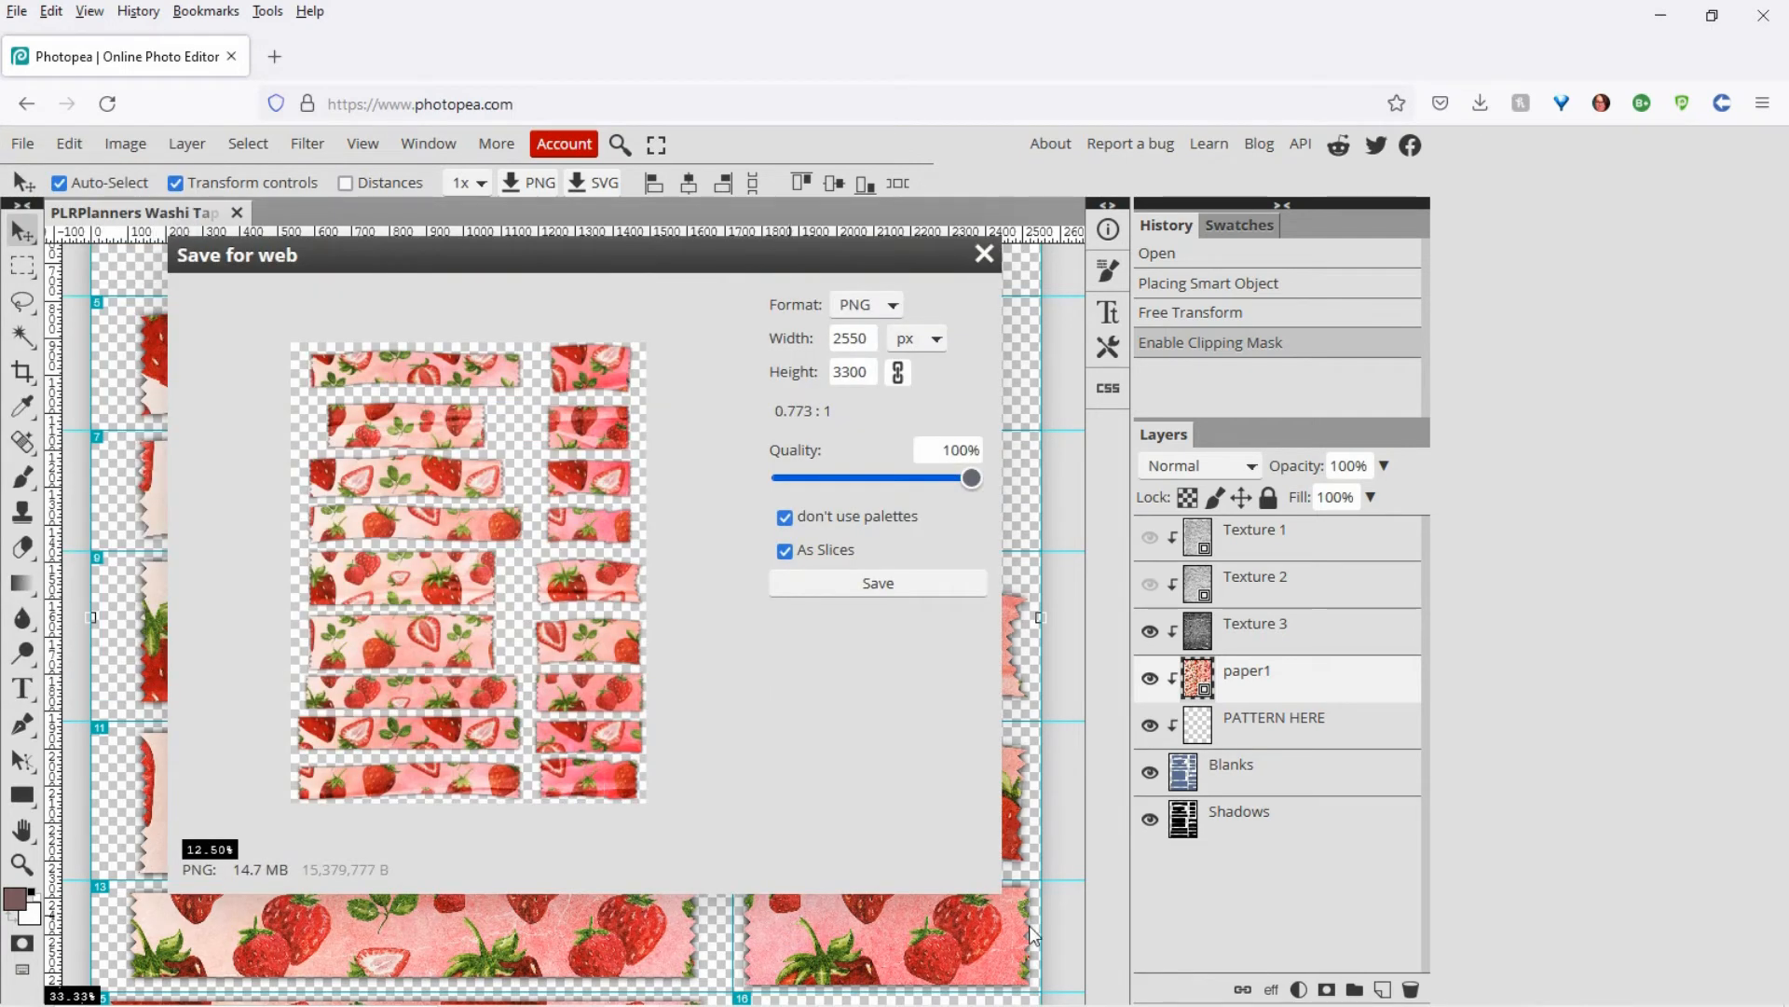
{"action": "left_click", "coordinate": [848, 588]}
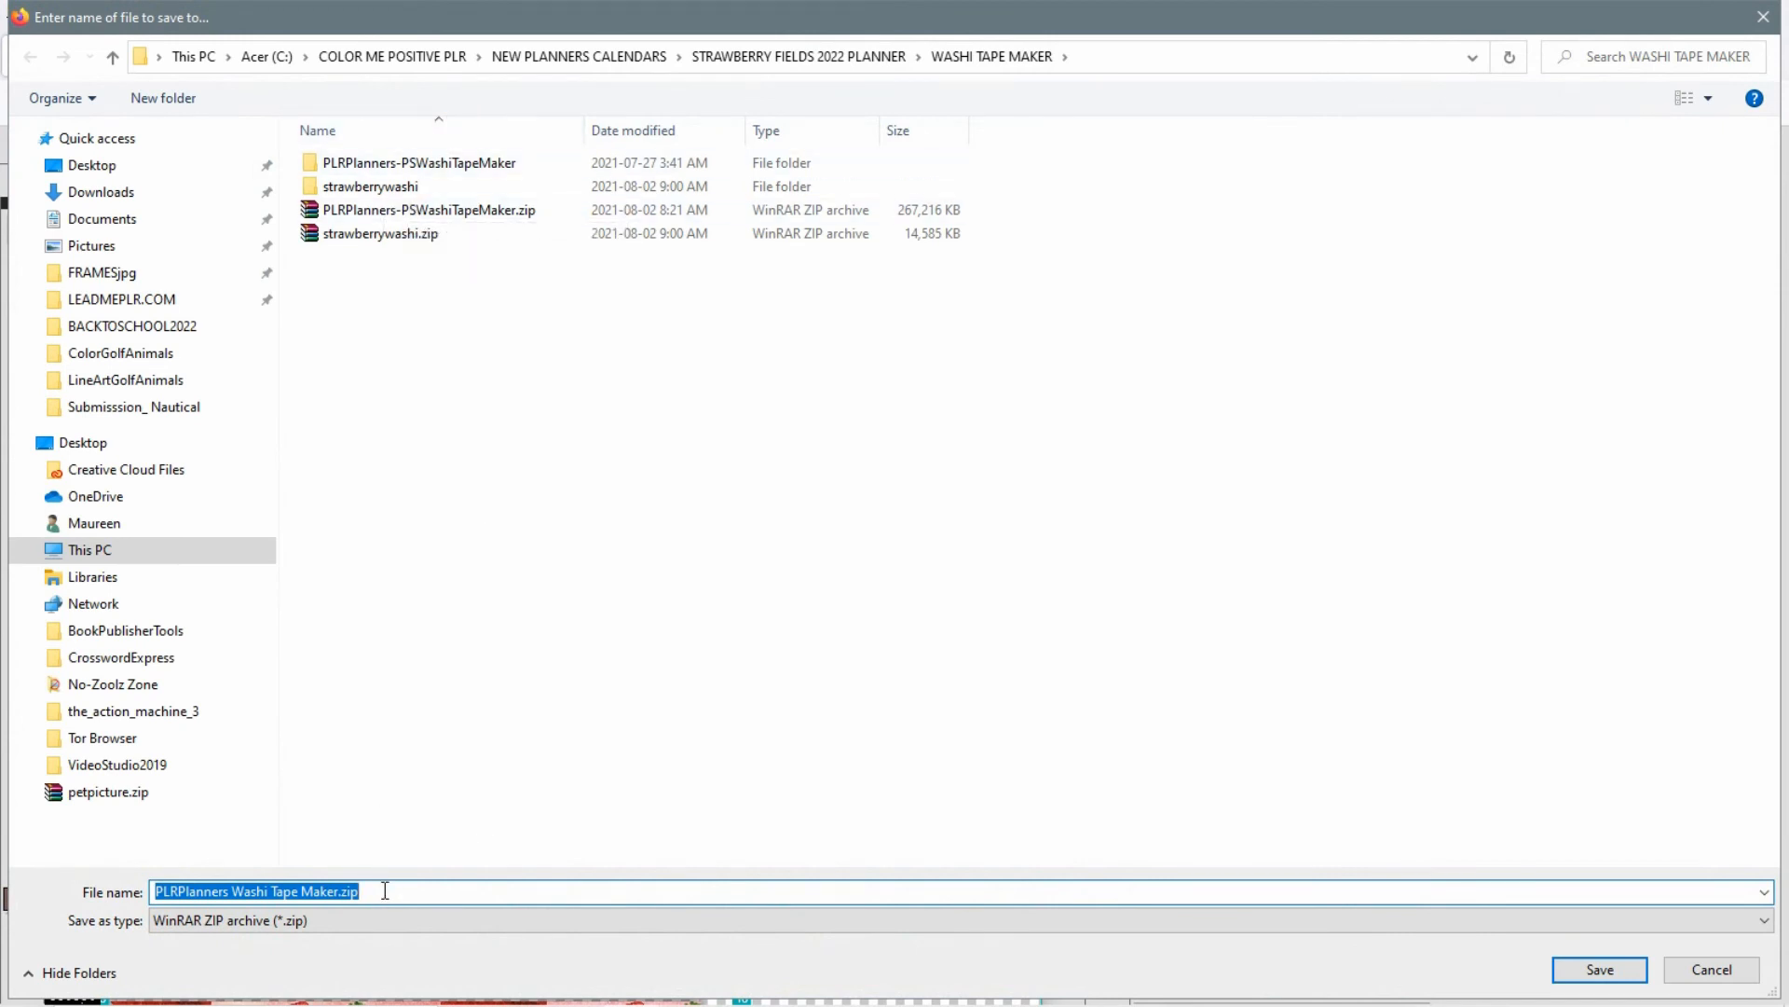
Save the exported slices archive as strawberrywashishadows in the WASHI TAPE MAKER folder.
{"action": "type", "text": "strawb"}
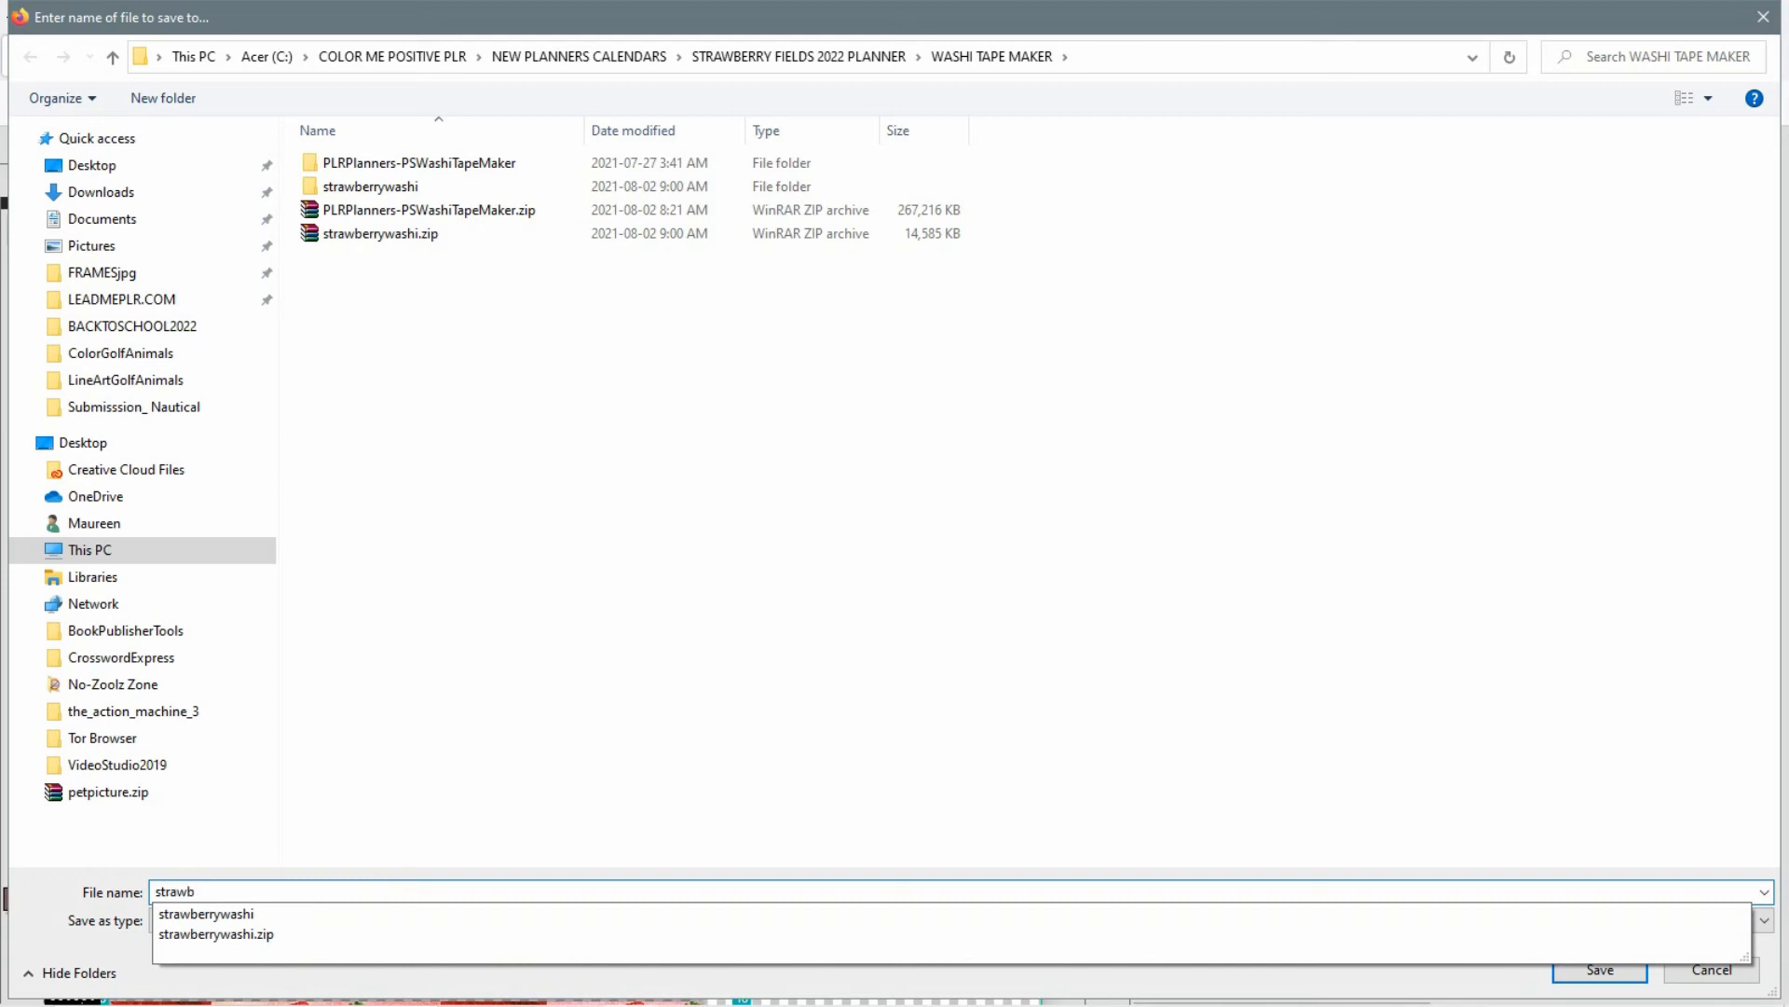
{"action": "left_click", "coordinate": [240, 914]}
{"action": "left_click", "coordinate": [262, 890]}
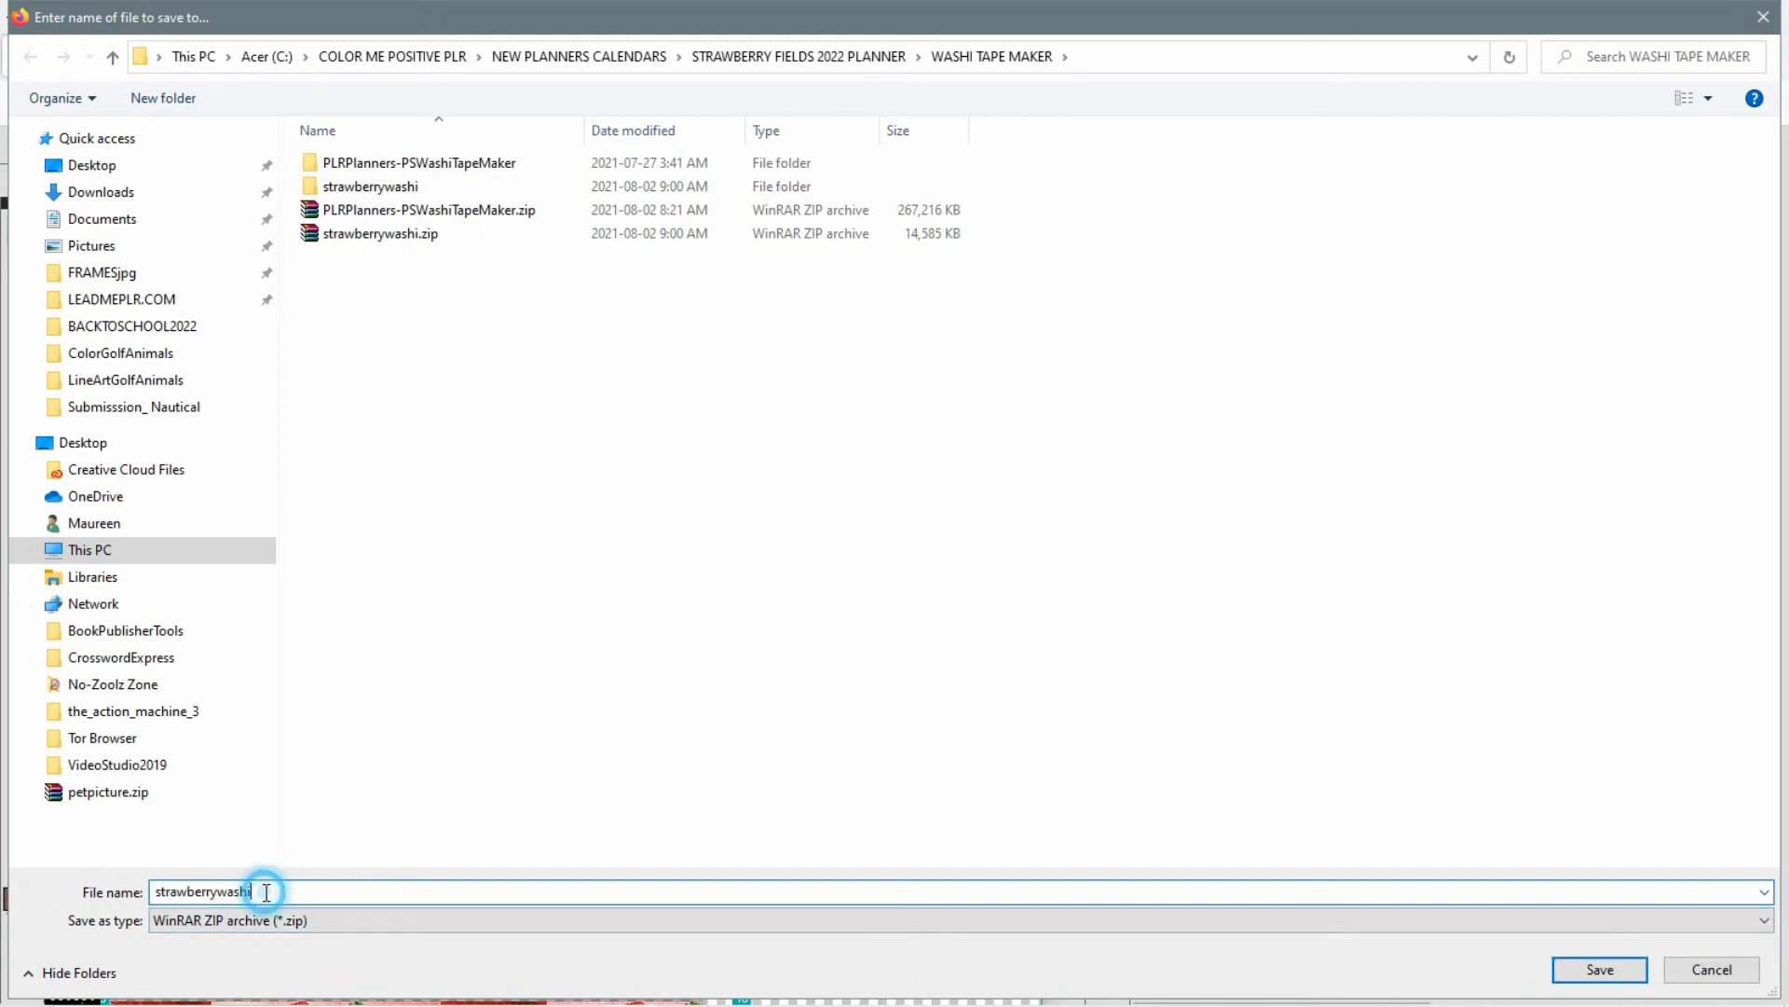
{"action": "type", "text": "shad"}
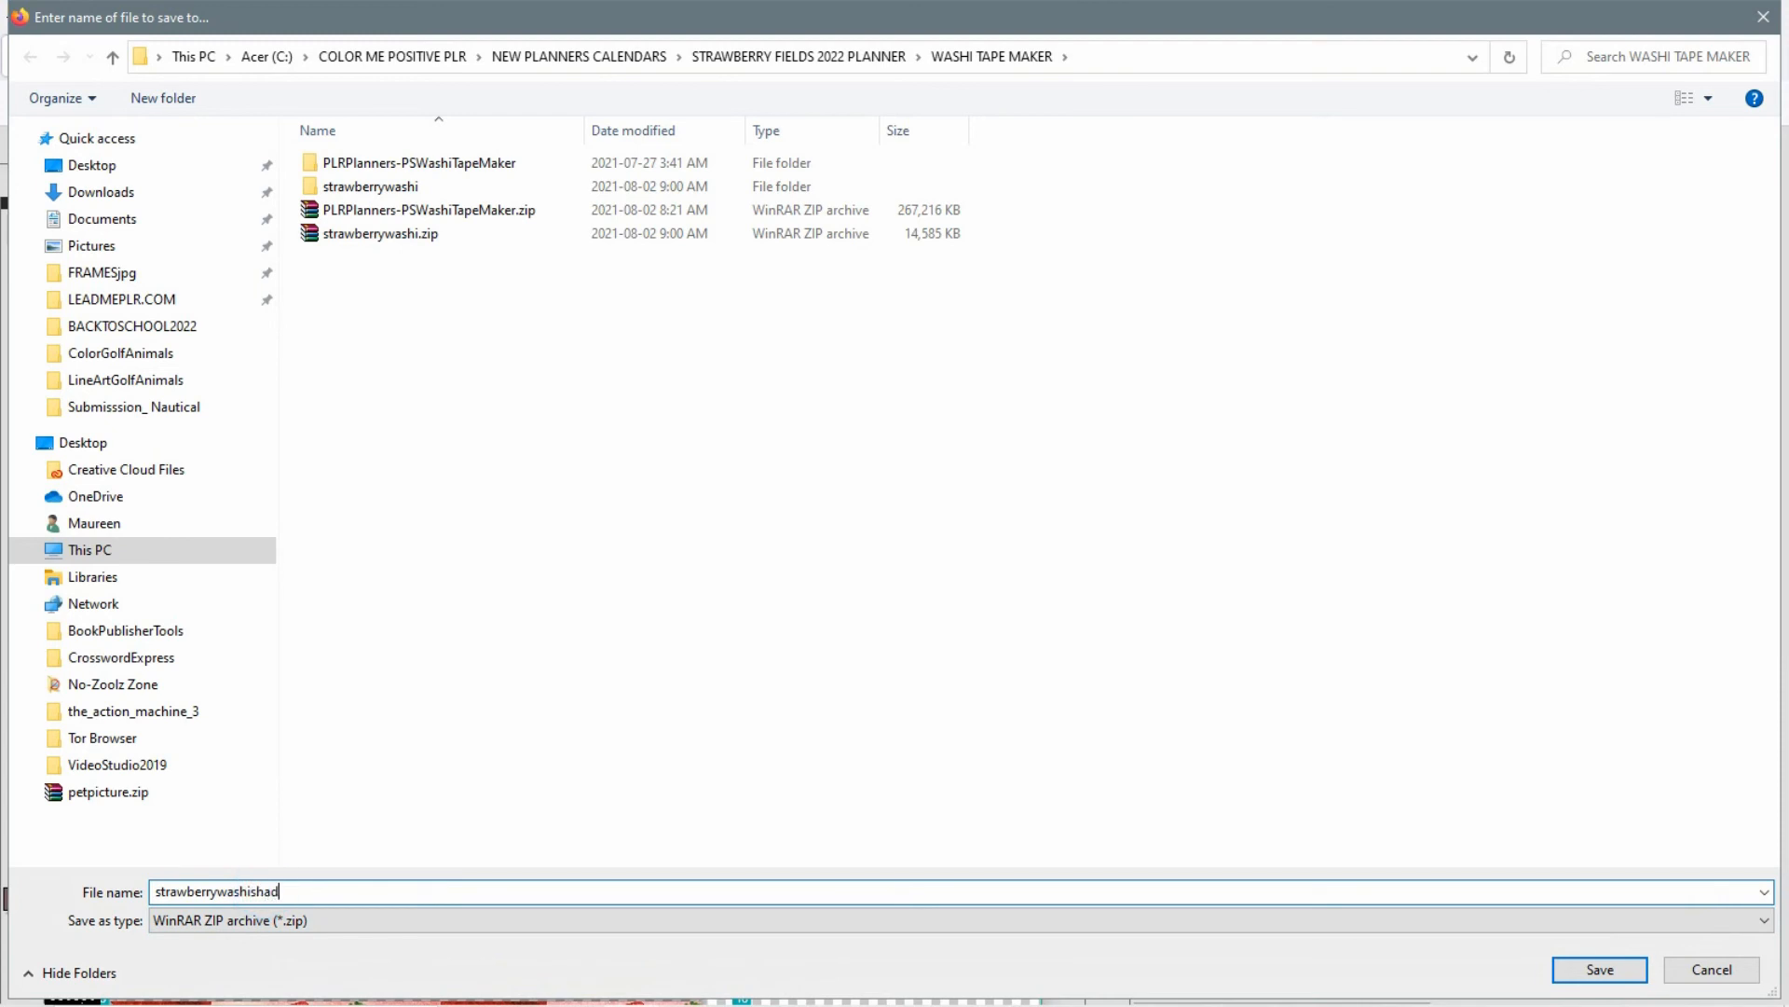
{"action": "type", "text": "ows"}
{"action": "left_click", "coordinate": [1582, 968]}
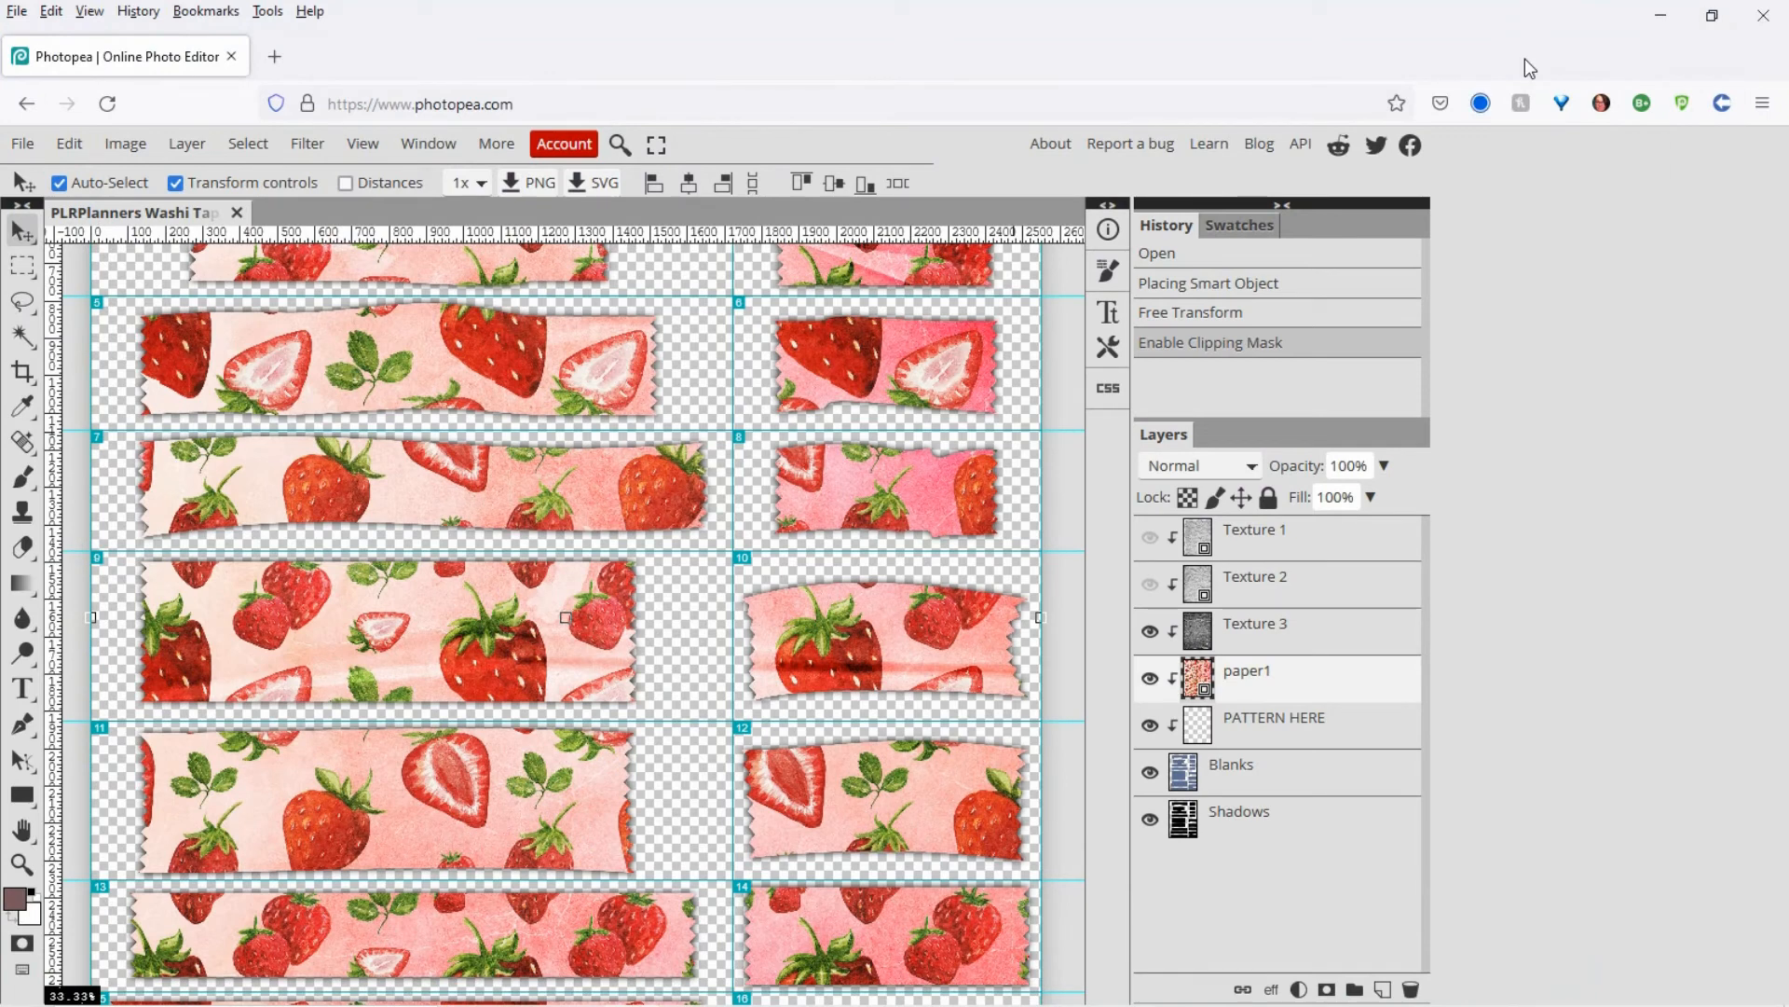
Show the downloaded strawberrywashishadows.zip in its folder and extract it to a strawberrywashishadows folder.
{"action": "left_click", "coordinate": [1482, 104]}
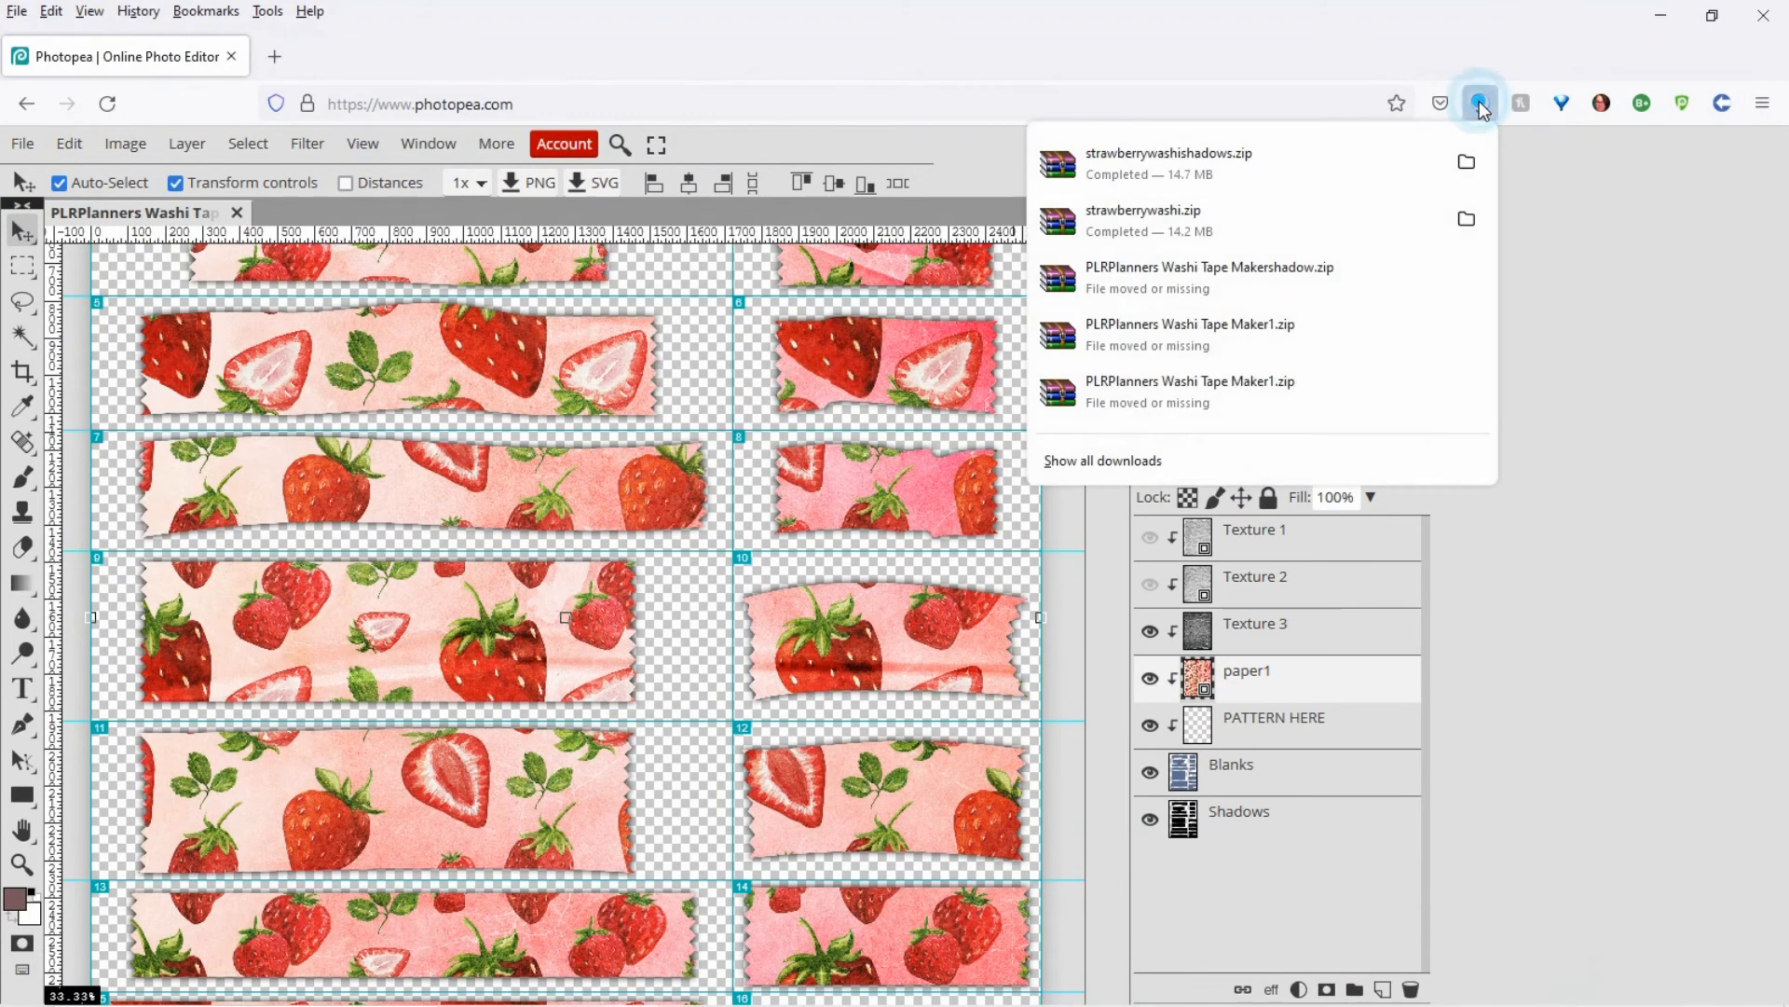
{"action": "left_click", "coordinate": [1474, 163]}
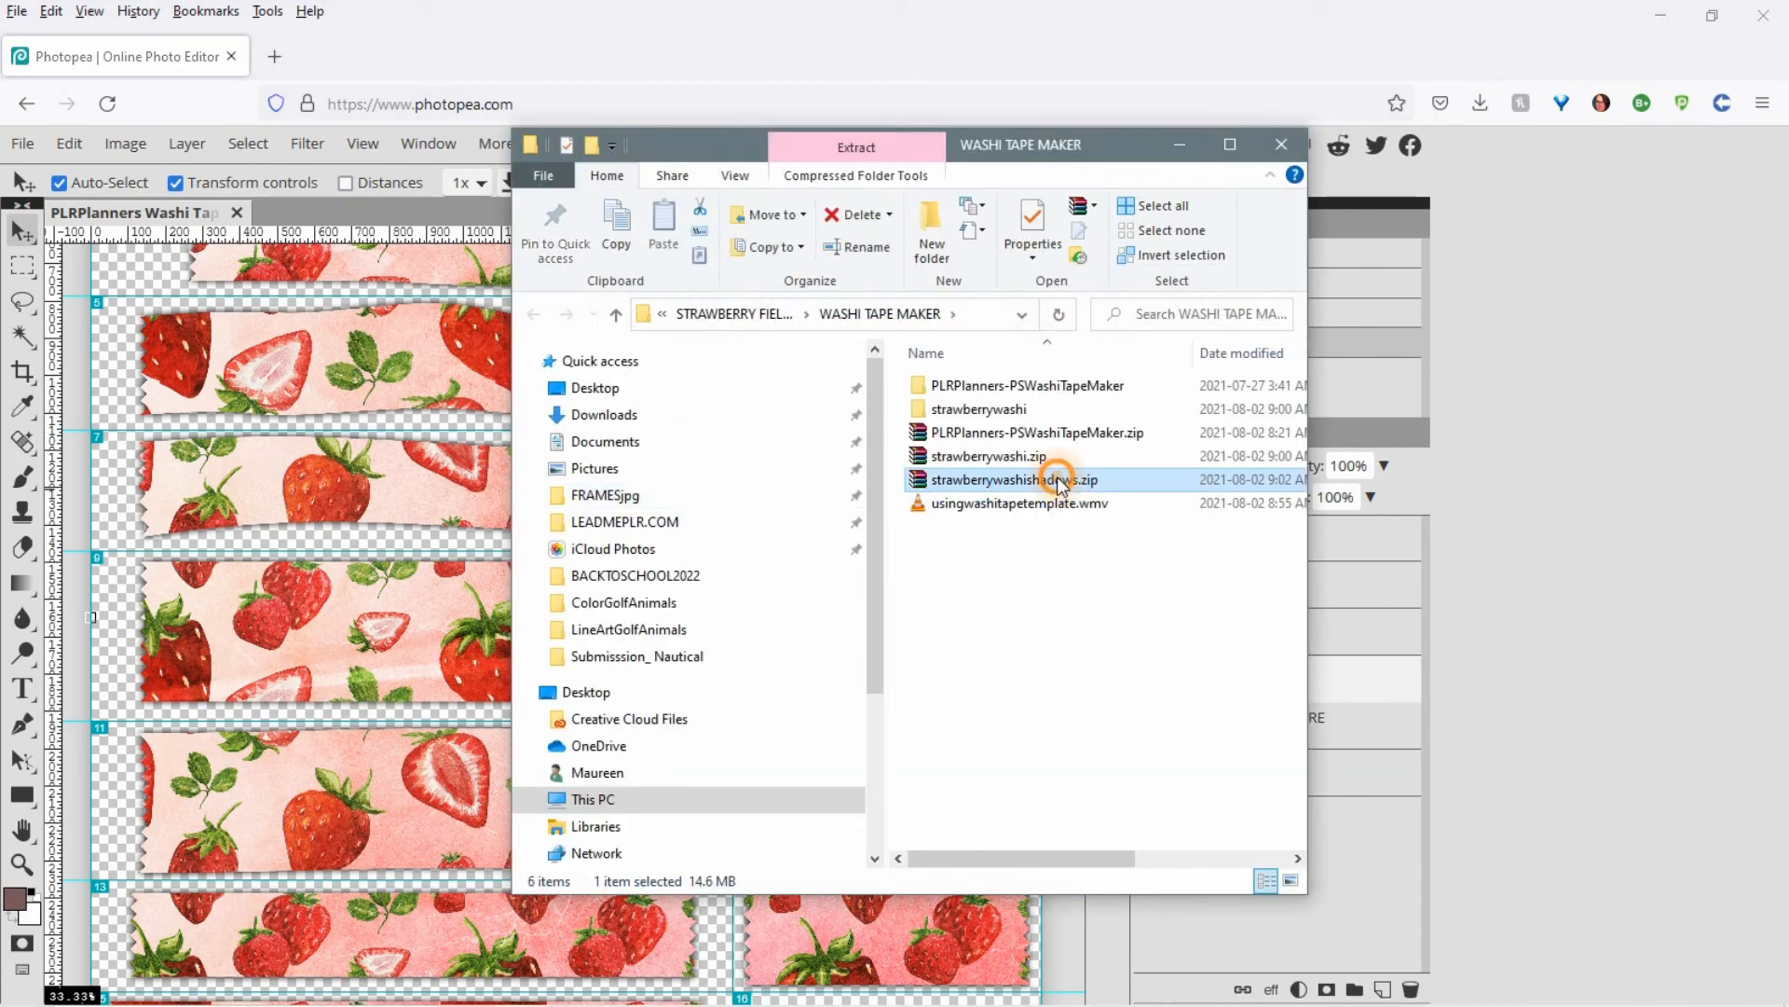
{"action": "right_click", "coordinate": [1059, 484]}
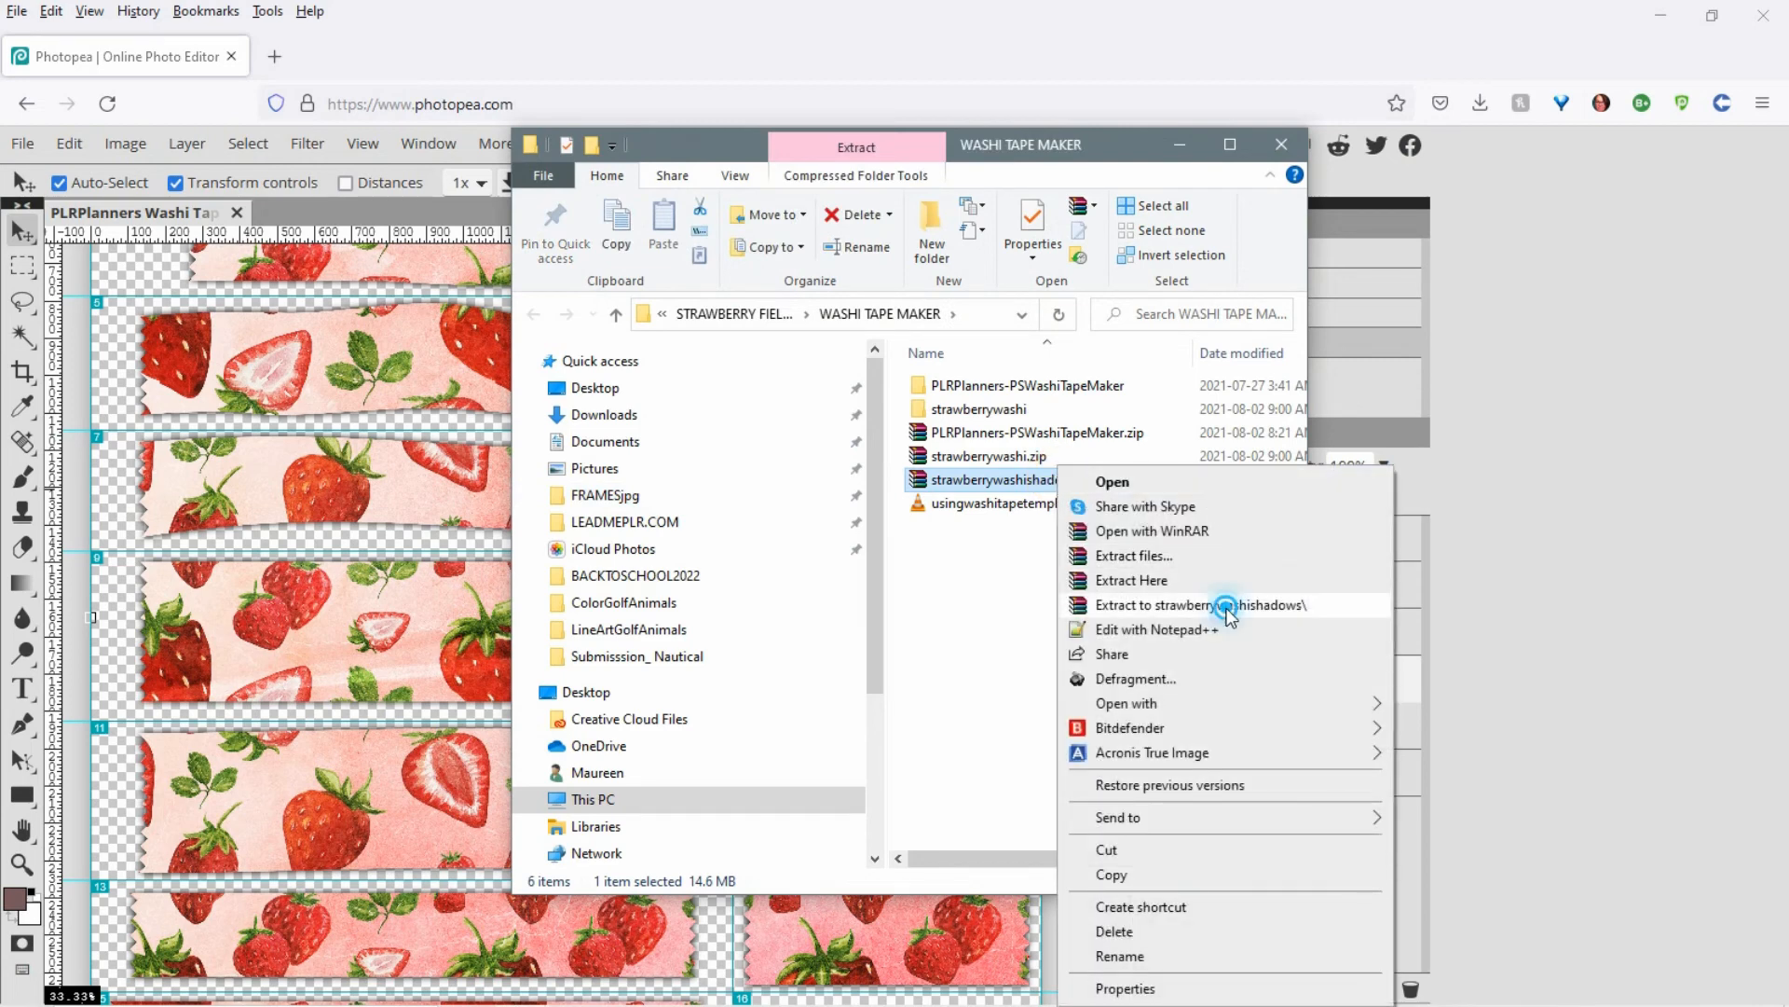
{"action": "left_click", "coordinate": [1224, 604]}
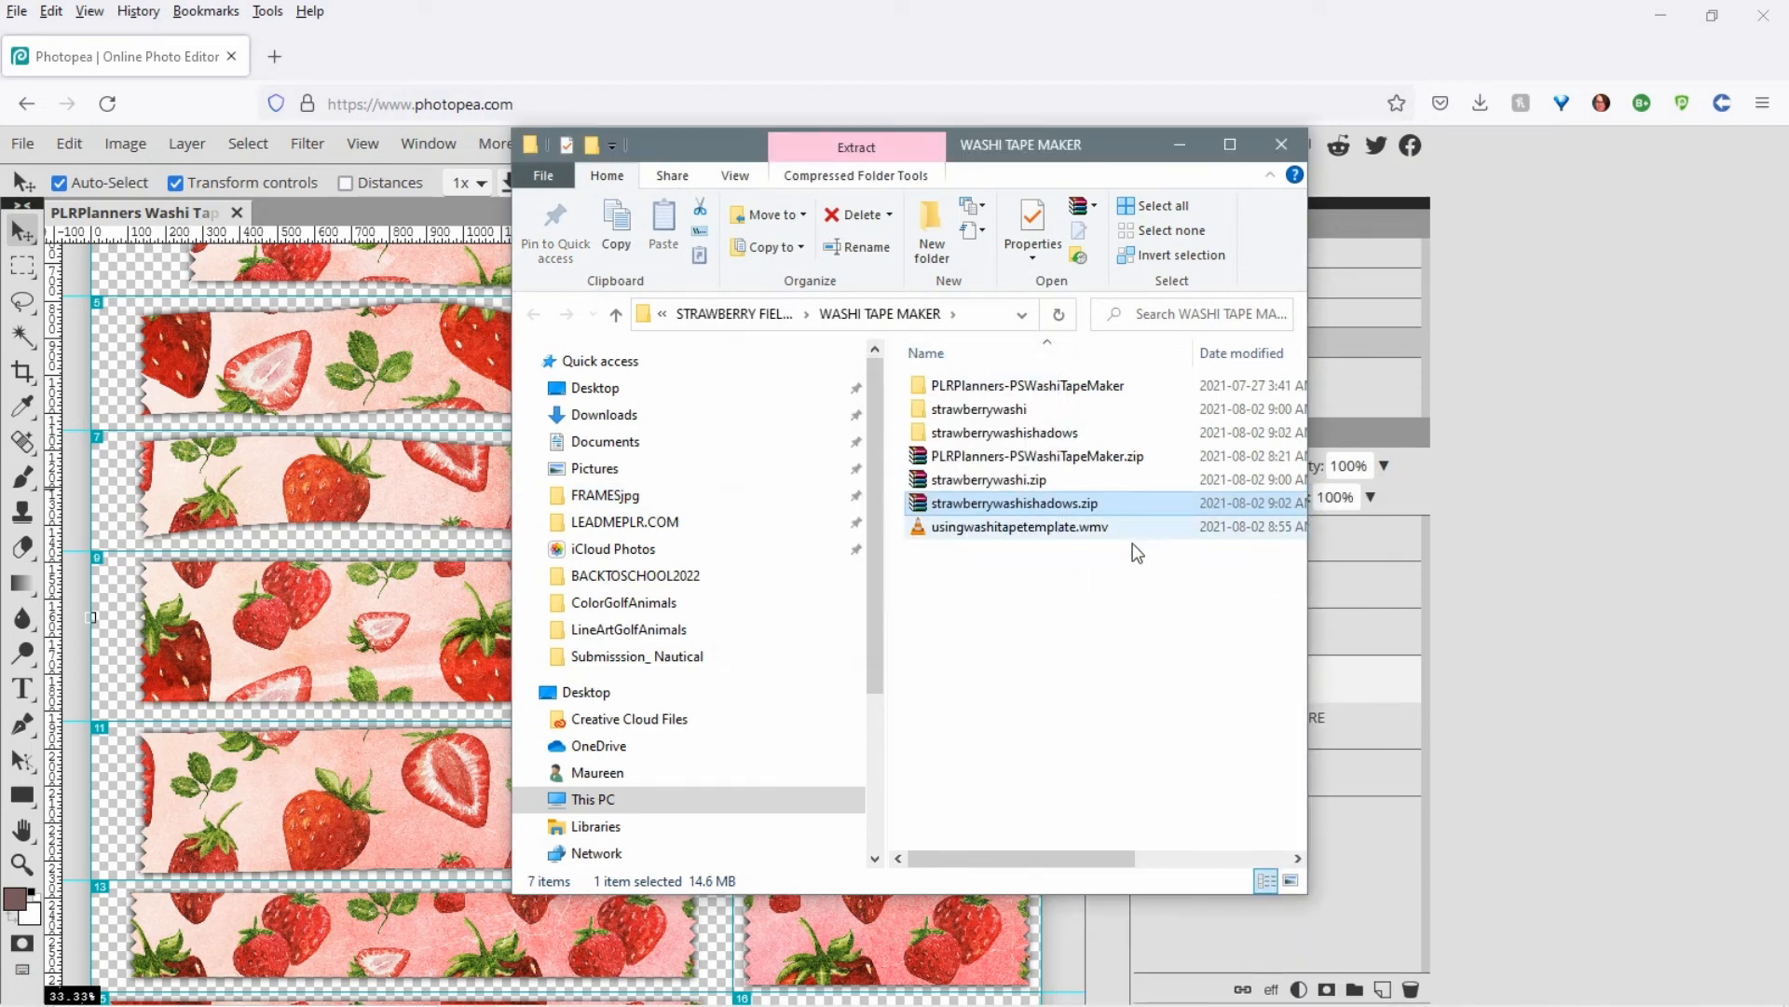
Open the img folder inside the extracted strawberrywashishadows folder, with the file window maximized.
{"action": "double_click", "coordinate": [1055, 440]}
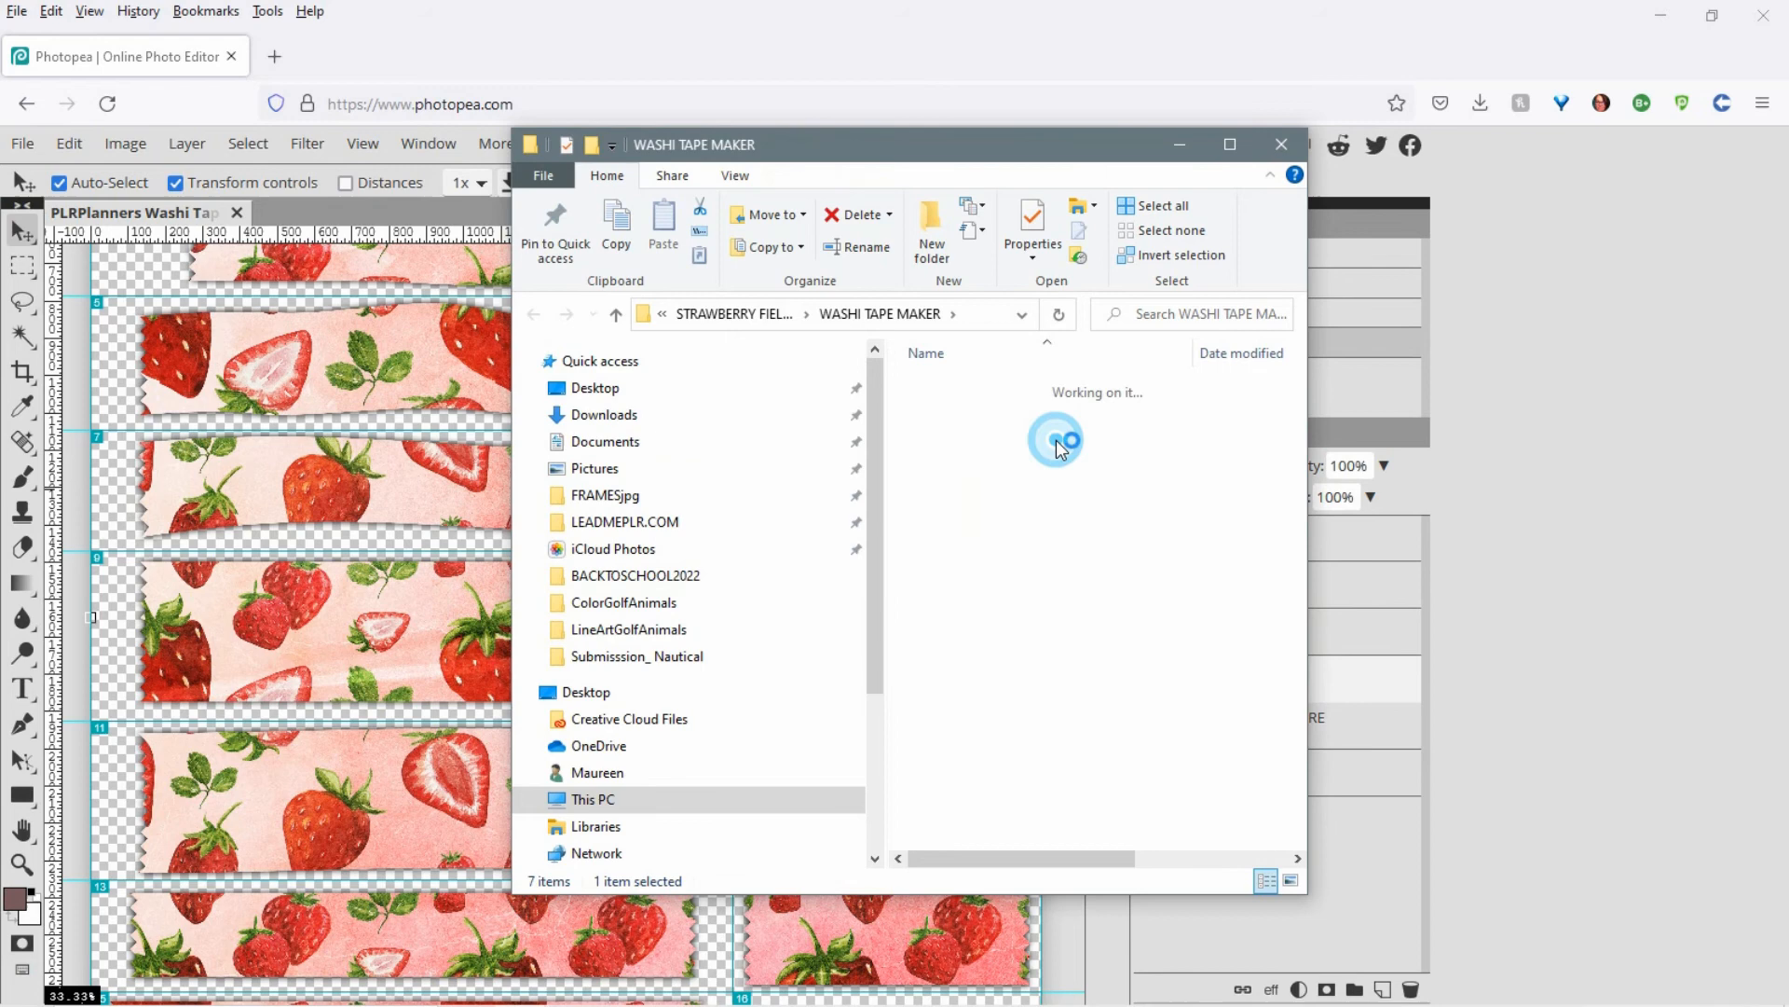
{"action": "left_click", "coordinate": [1229, 145]}
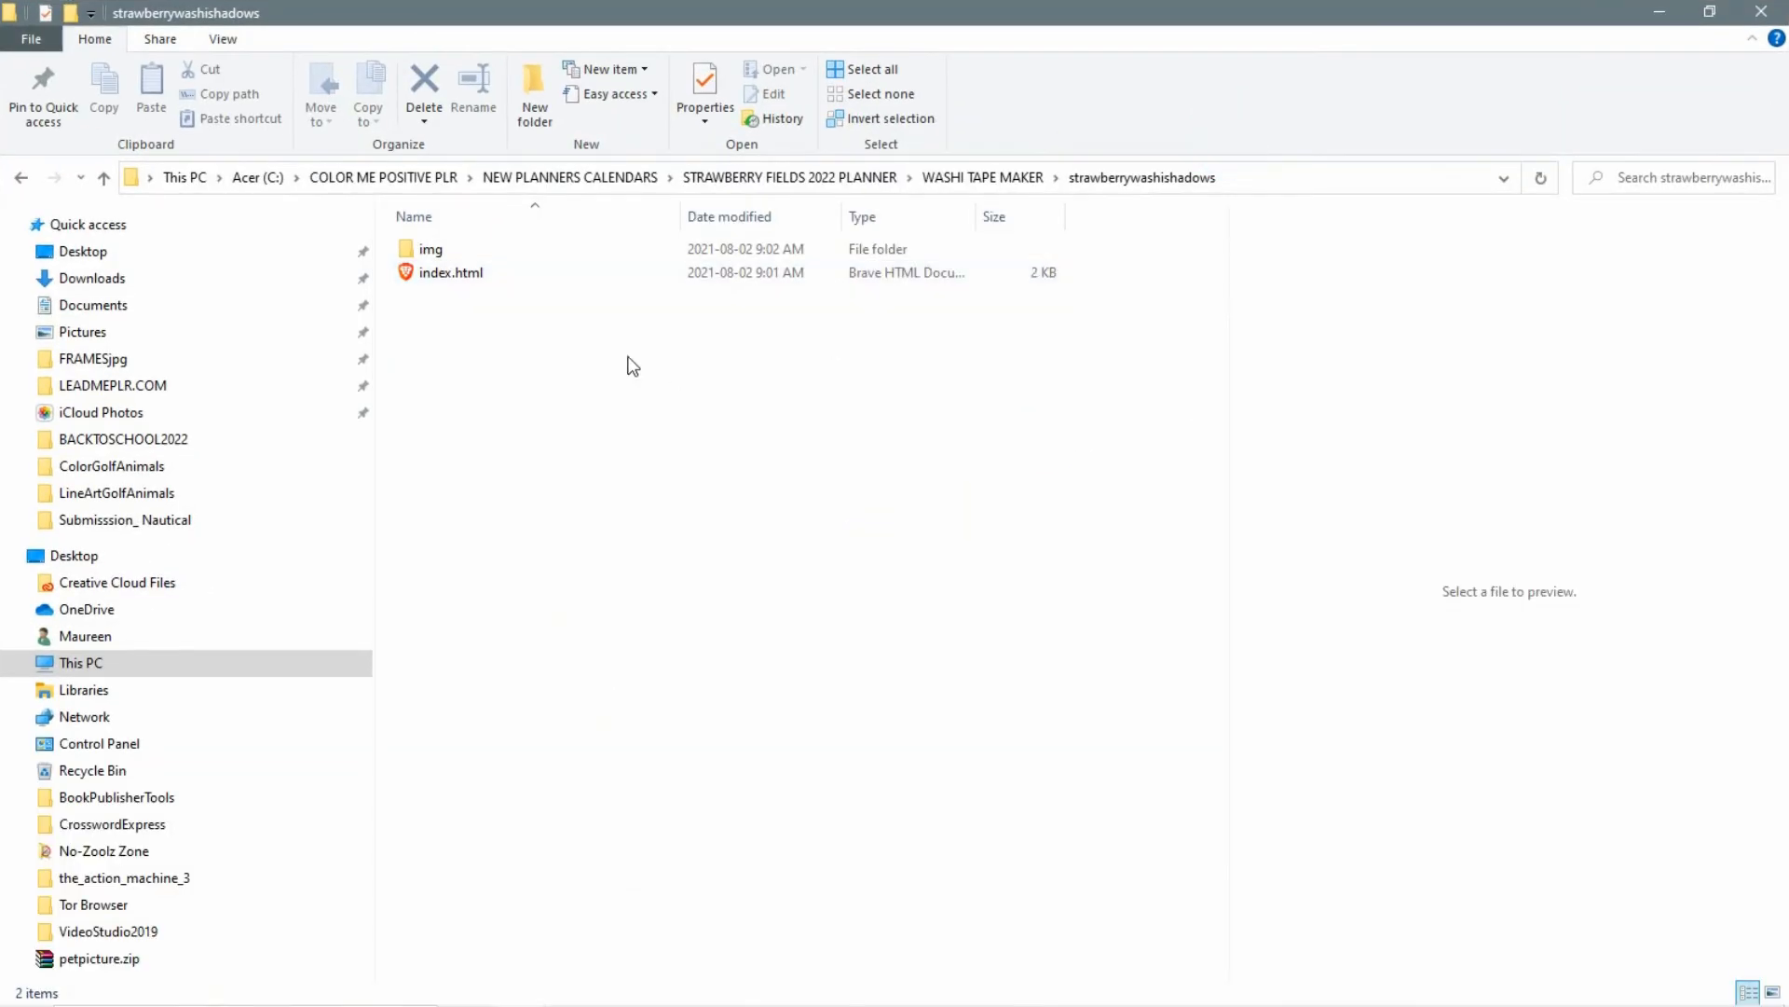
{"action": "left_click", "coordinate": [431, 248]}
{"action": "double_click", "coordinate": [431, 248]}
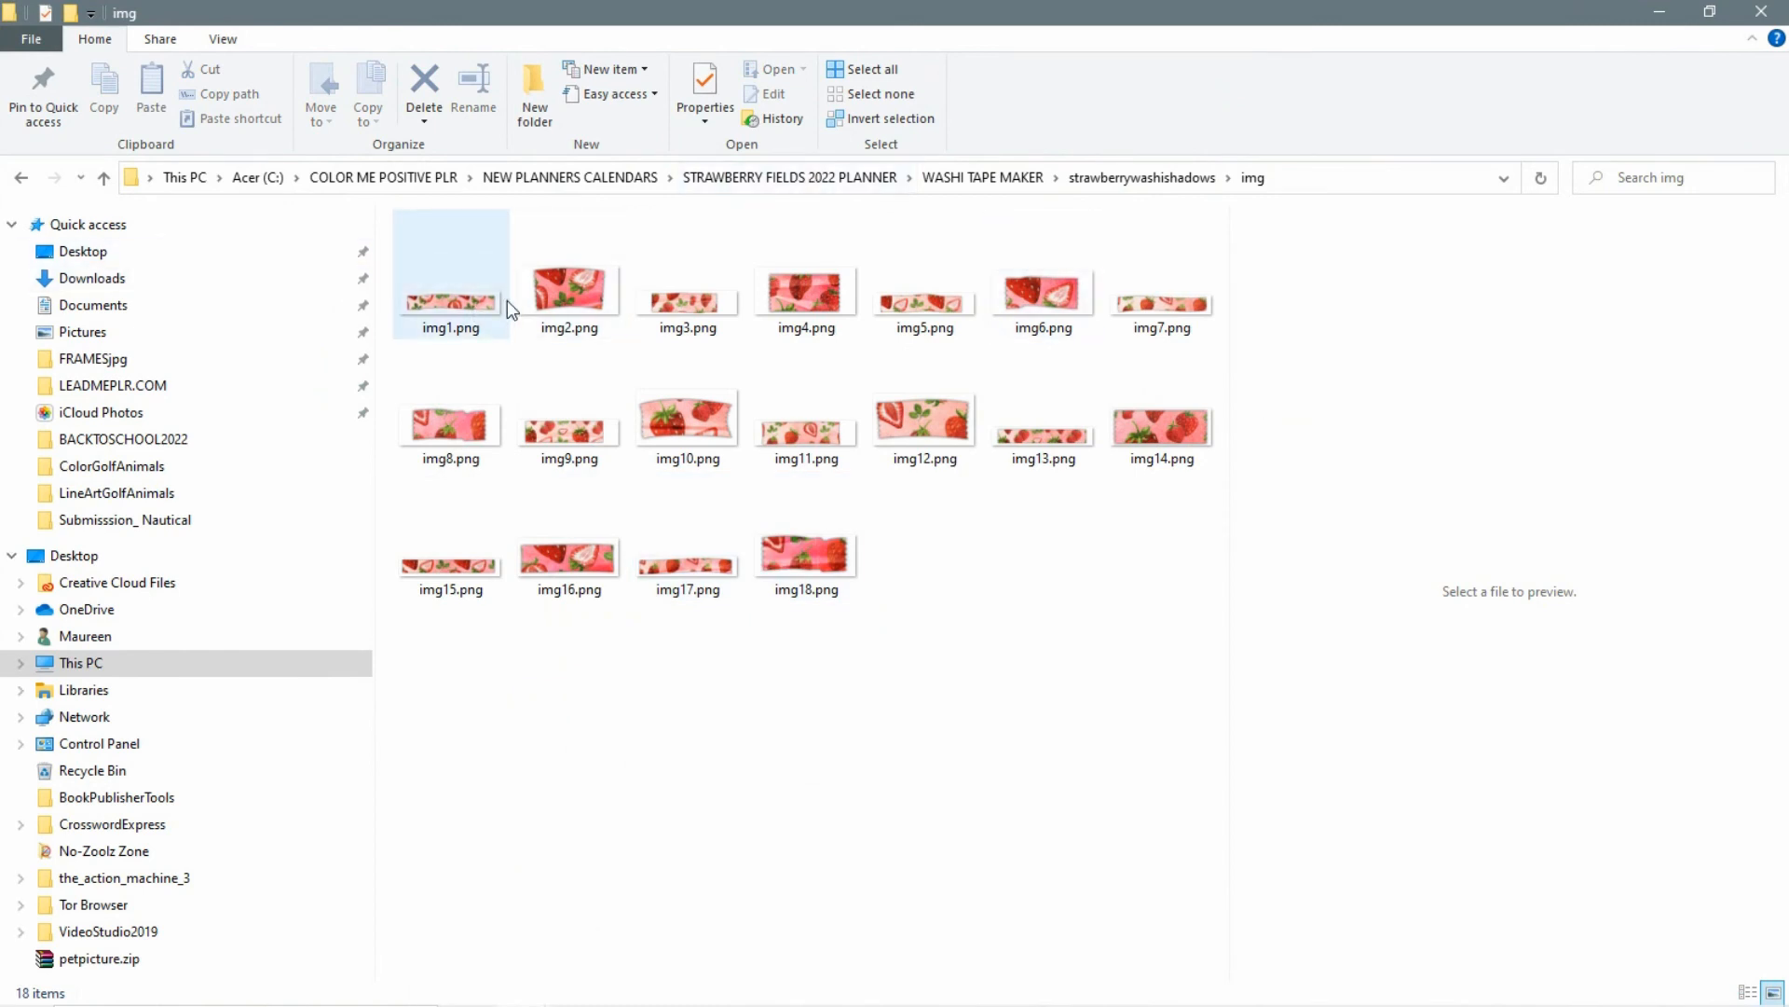
Preview the shadowed washi strips img2.png, img14.png, img18.png, img17.png, img16.png and img15.png.
{"action": "left_click", "coordinate": [573, 291]}
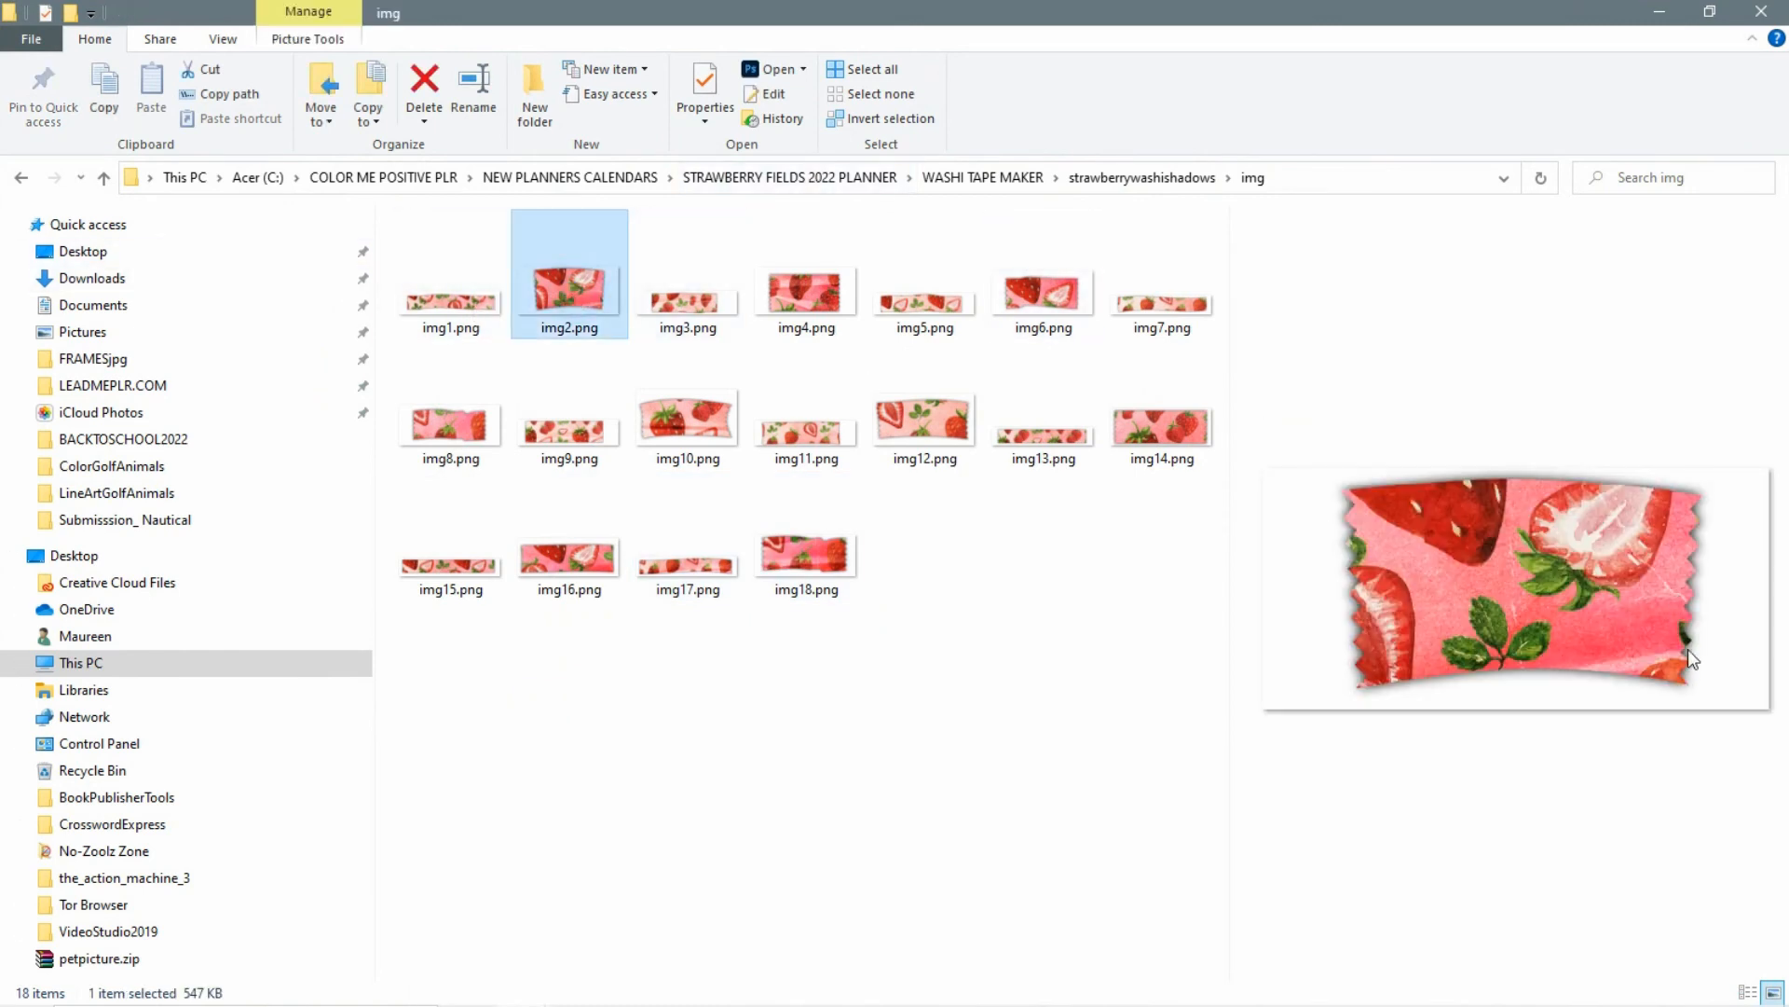
{"action": "left_click", "coordinate": [1114, 452]}
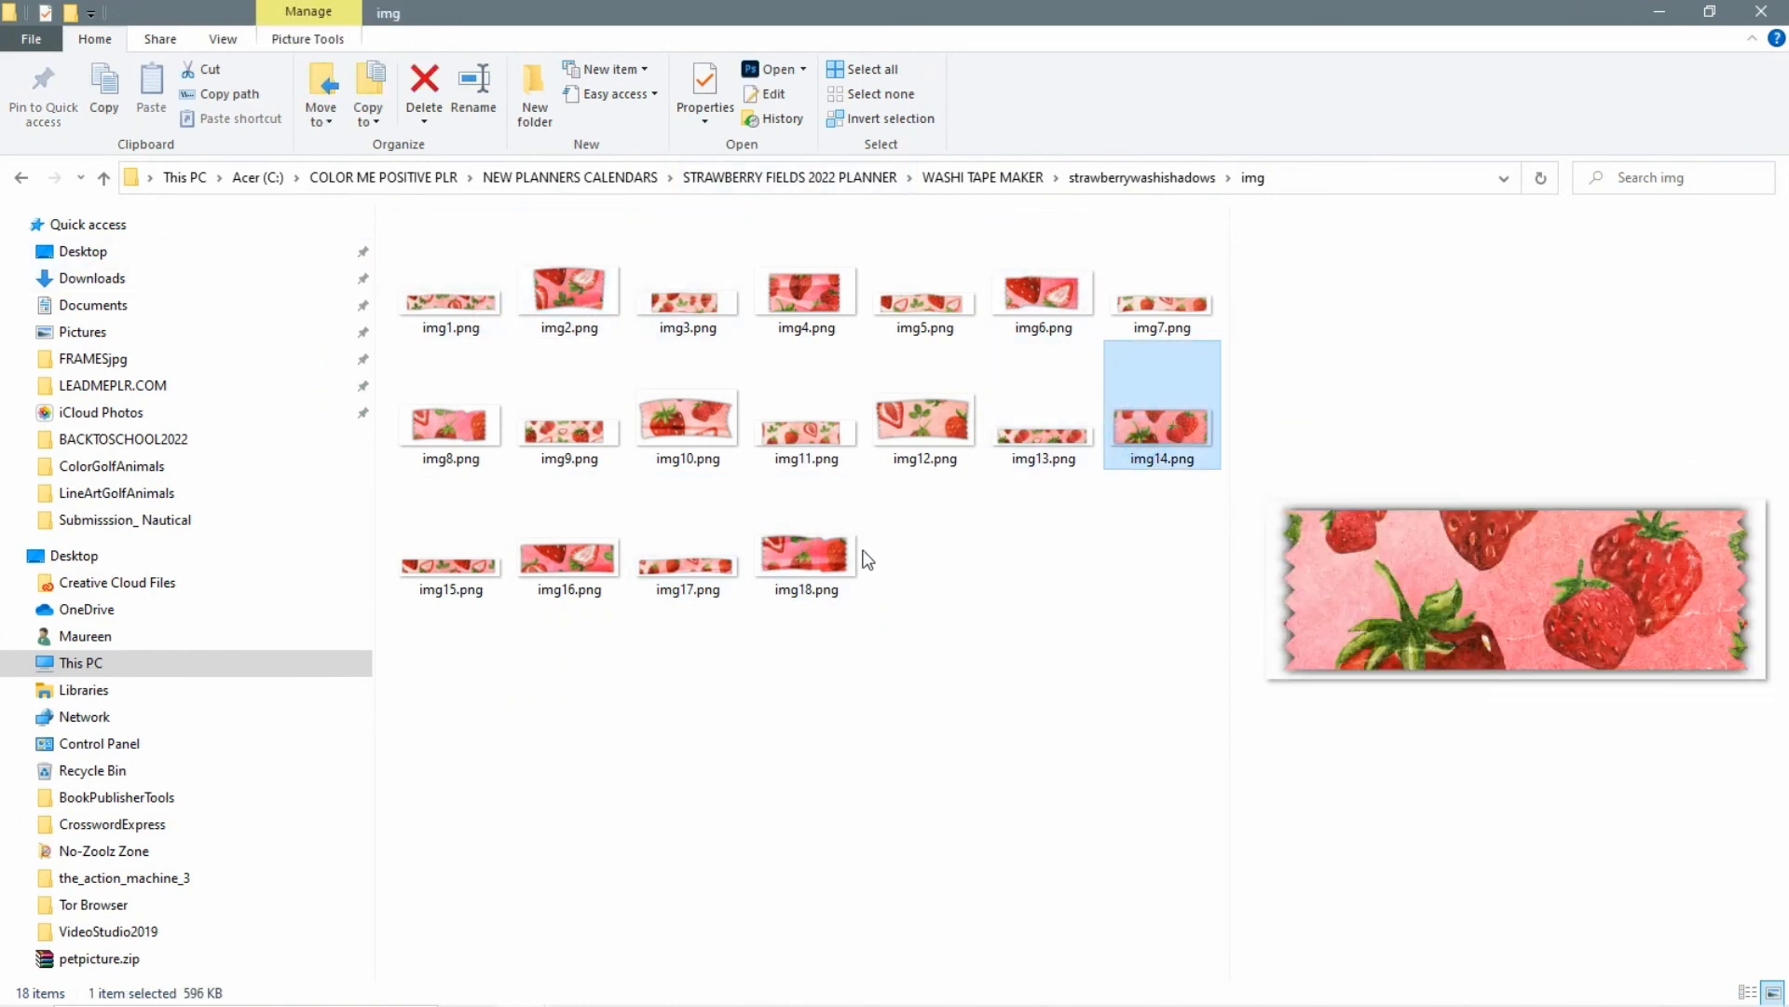
{"action": "left_click", "coordinate": [799, 565]}
{"action": "left_click", "coordinate": [686, 571]}
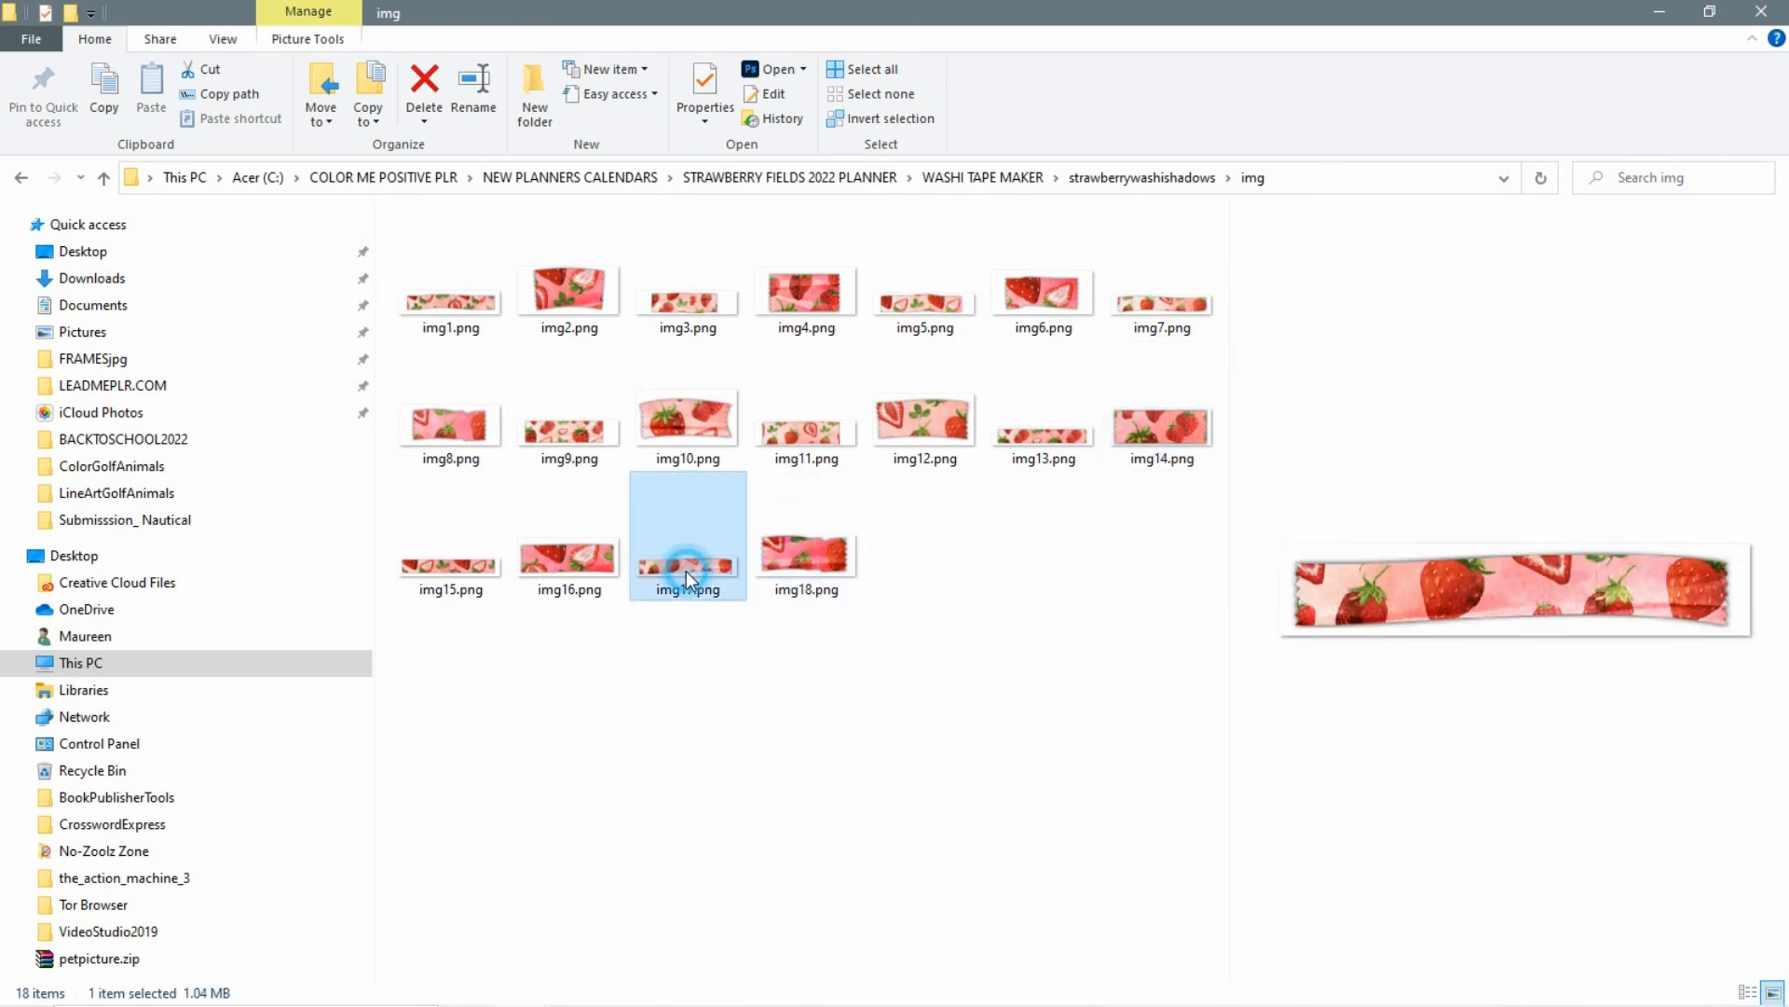
{"action": "left_click", "coordinate": [569, 571]}
{"action": "left_click", "coordinate": [444, 562]}
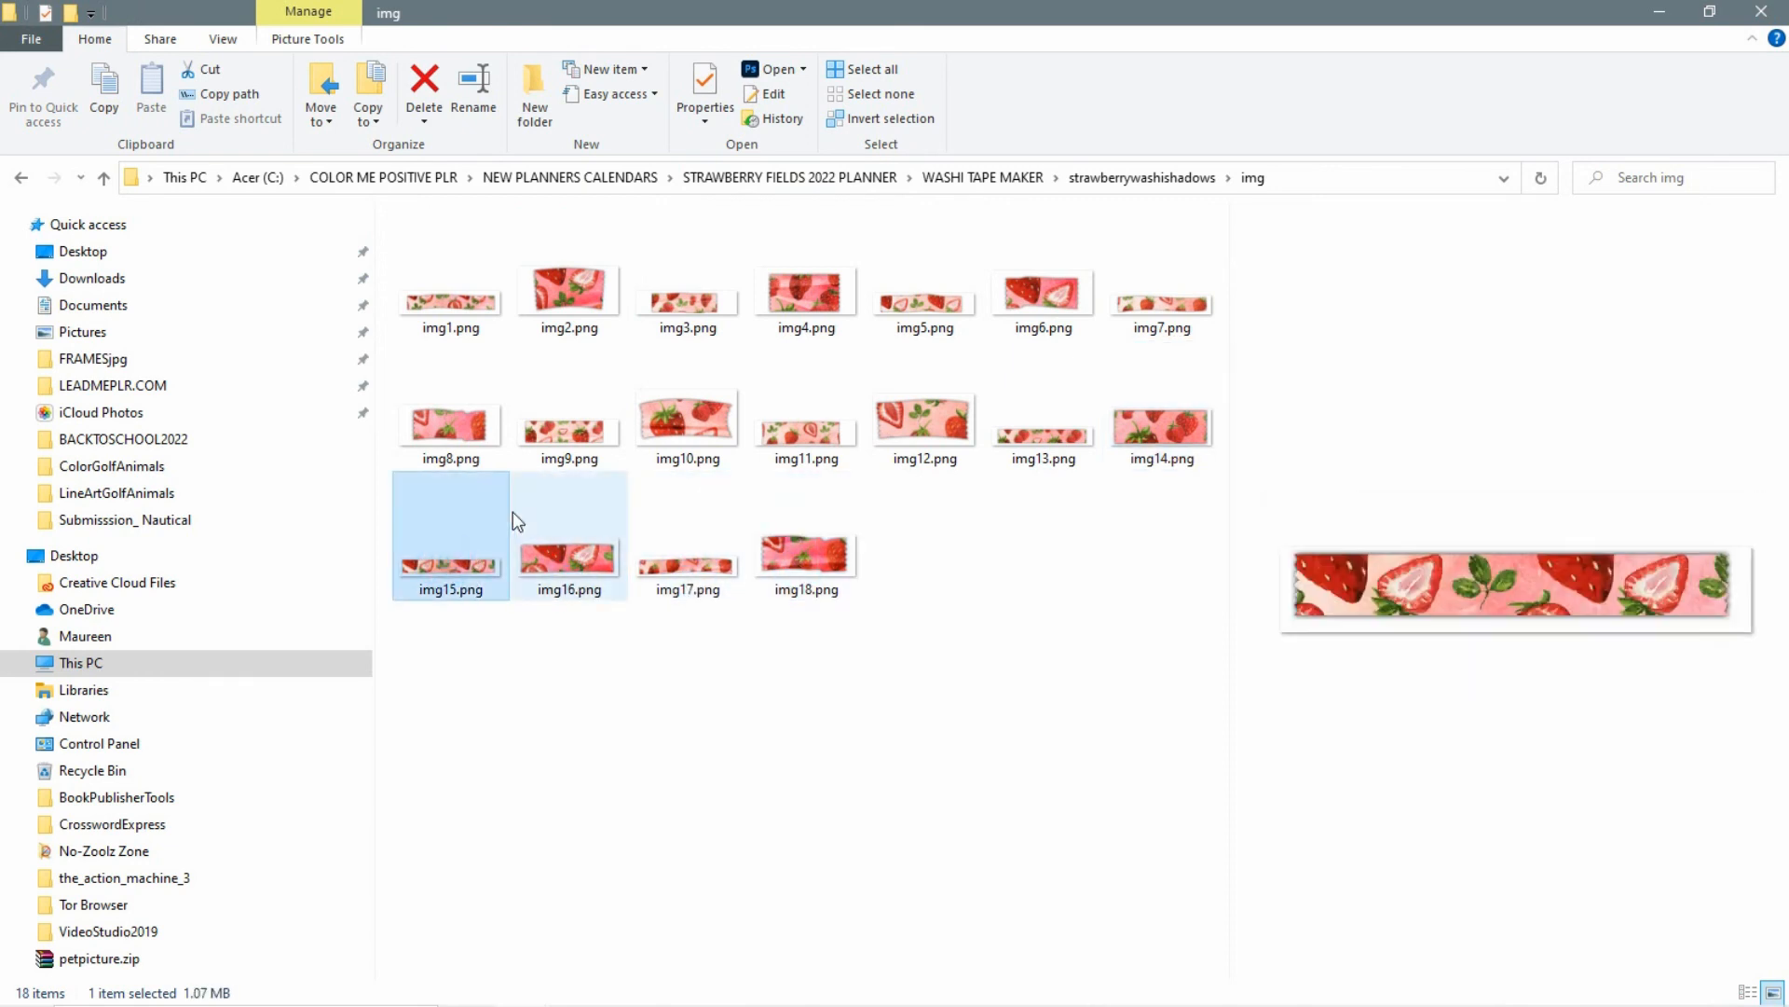